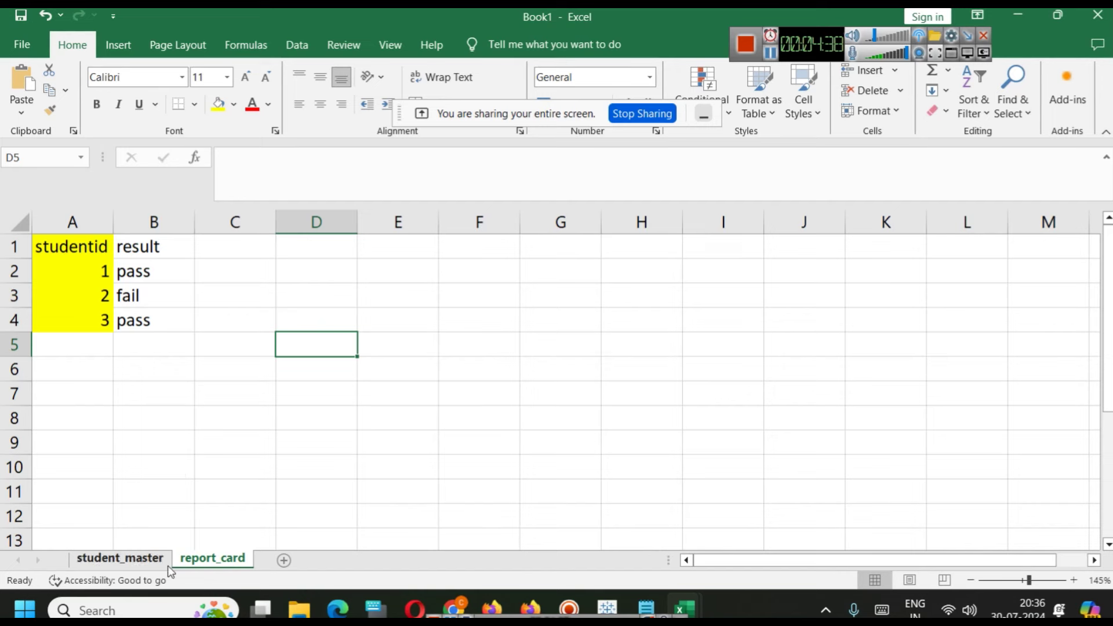
# Review the student_master and report_card sheets and add a new blank worksheet to the workbook
pyautogui.click(138, 560)
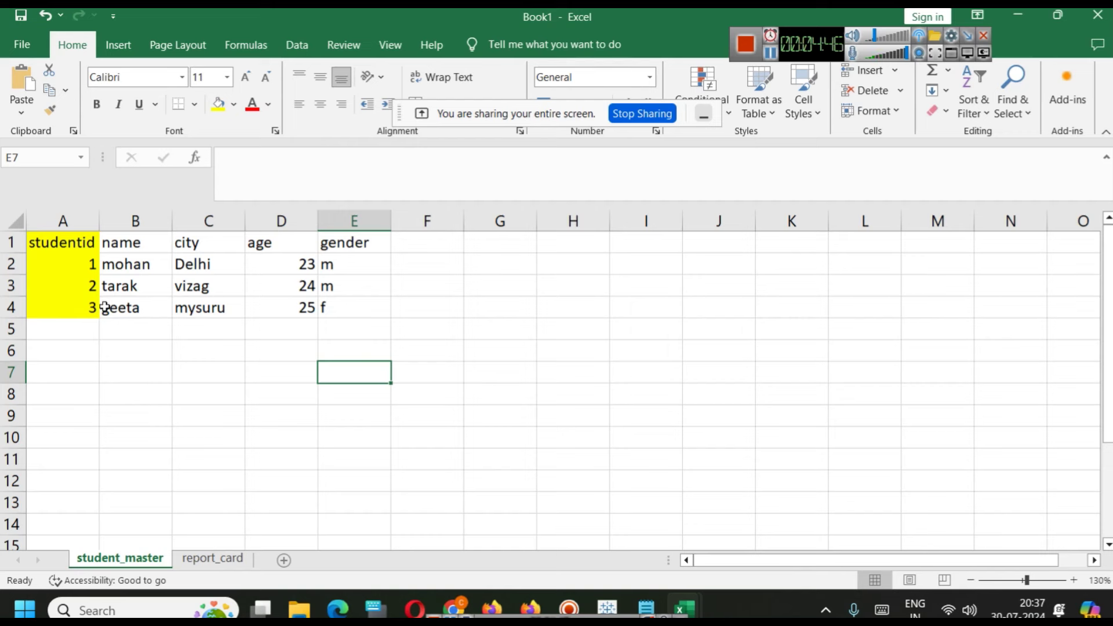
pyautogui.click(219, 560)
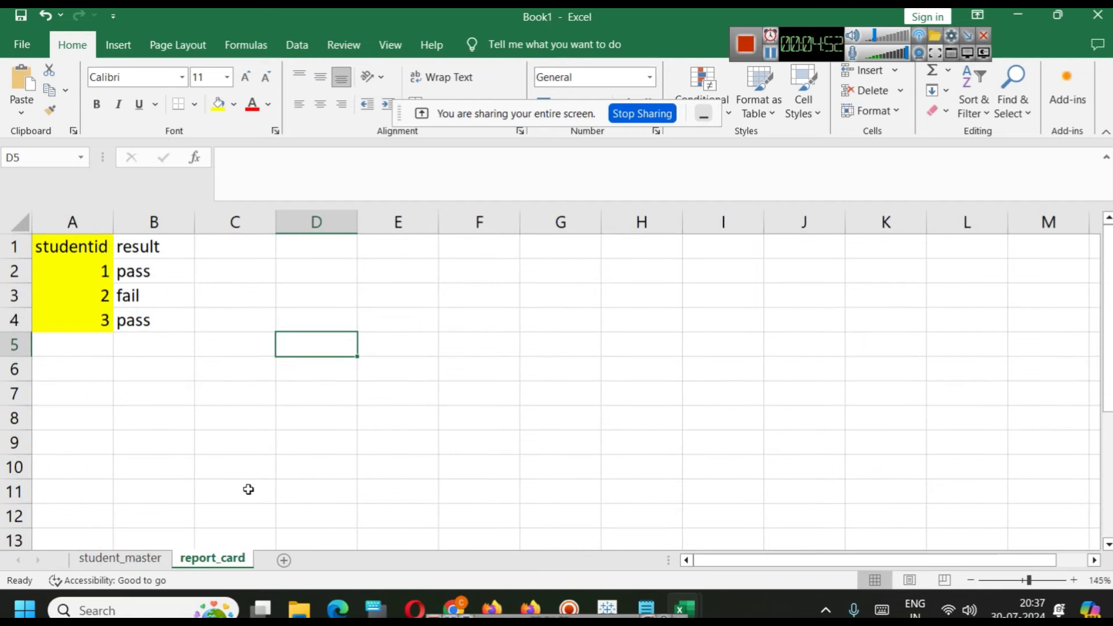
pyautogui.click(283, 560)
# Compare the studentid columns of the student_master and report_card sheets
pyautogui.click(120, 558)
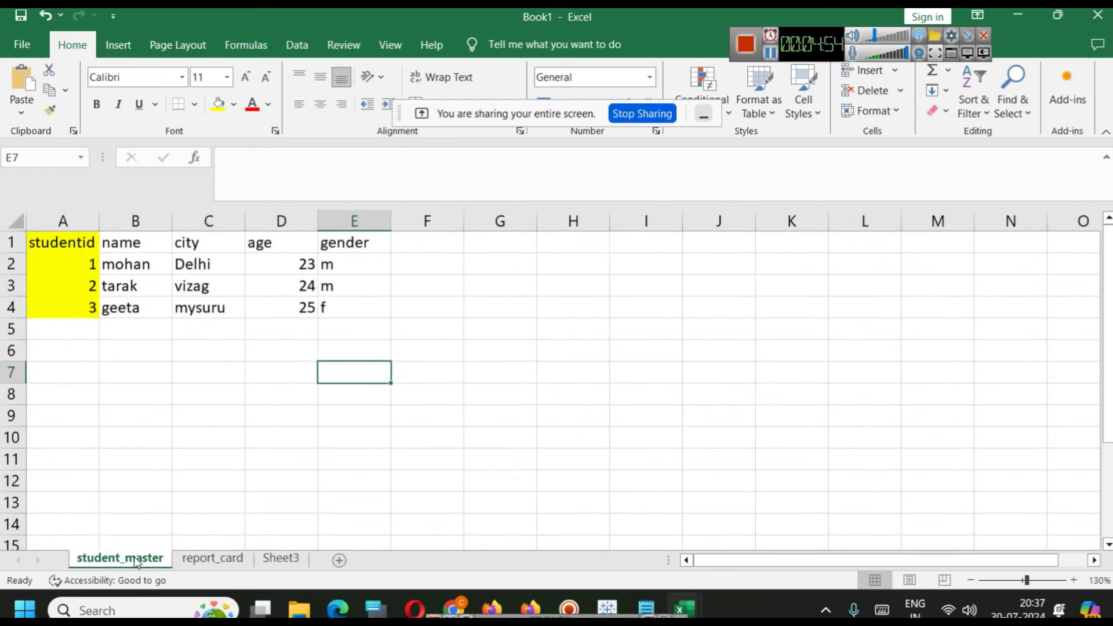
pyautogui.click(212, 558)
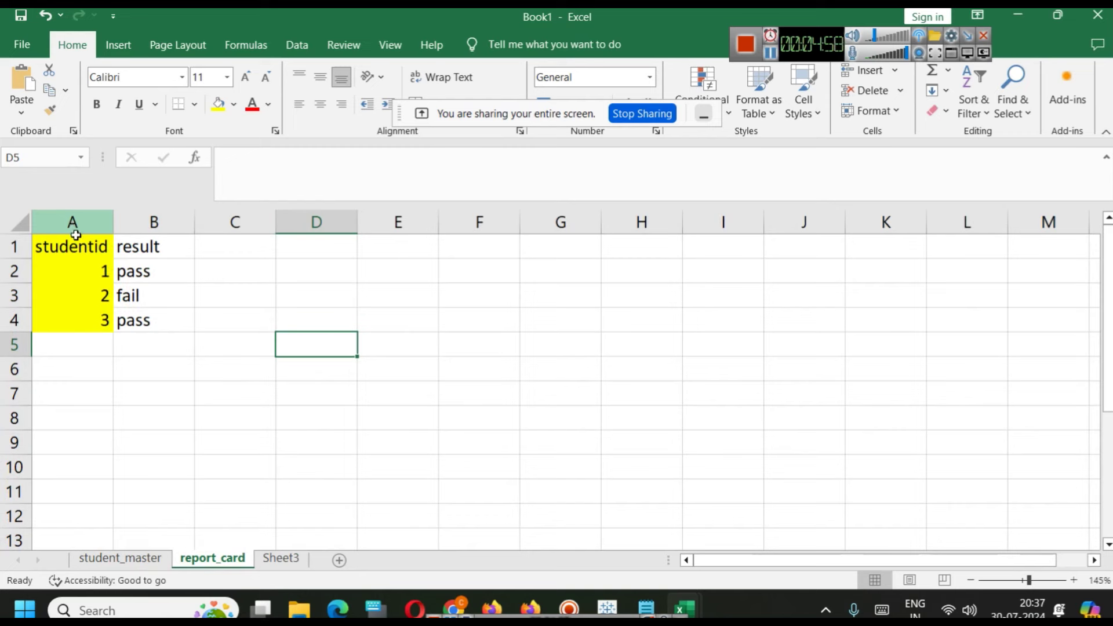
pyautogui.click(122, 557)
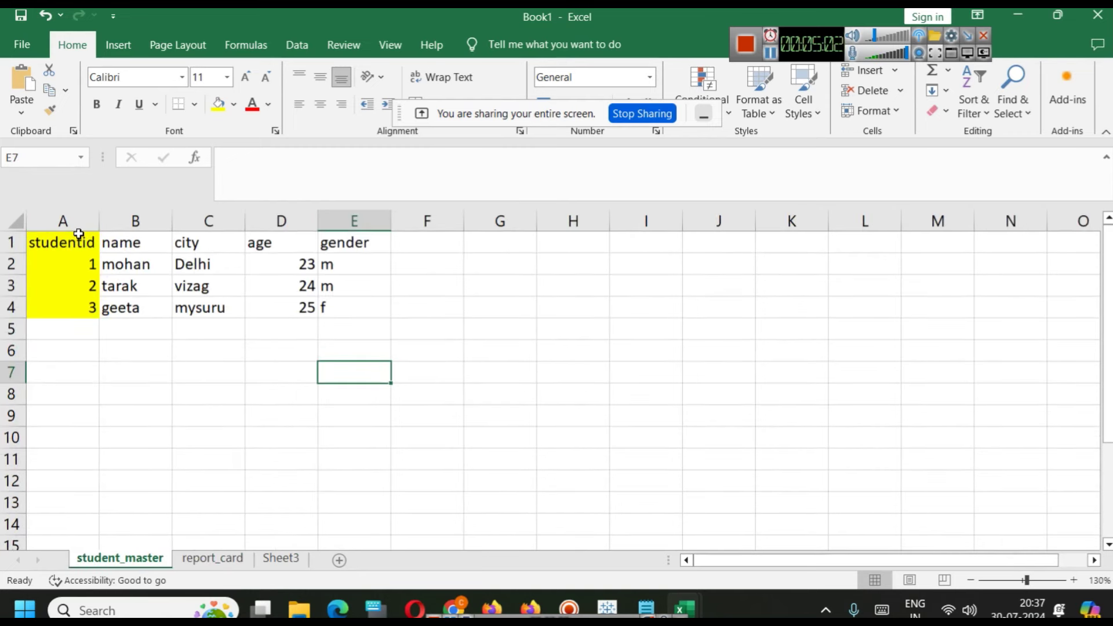
pyautogui.click(189, 557)
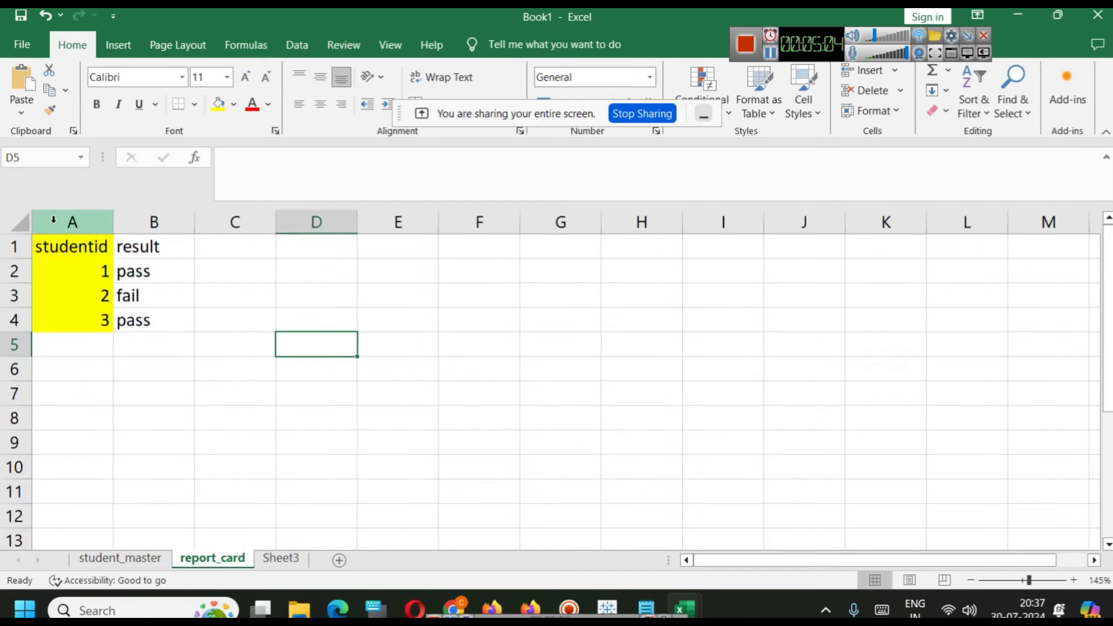
pyautogui.click(150, 566)
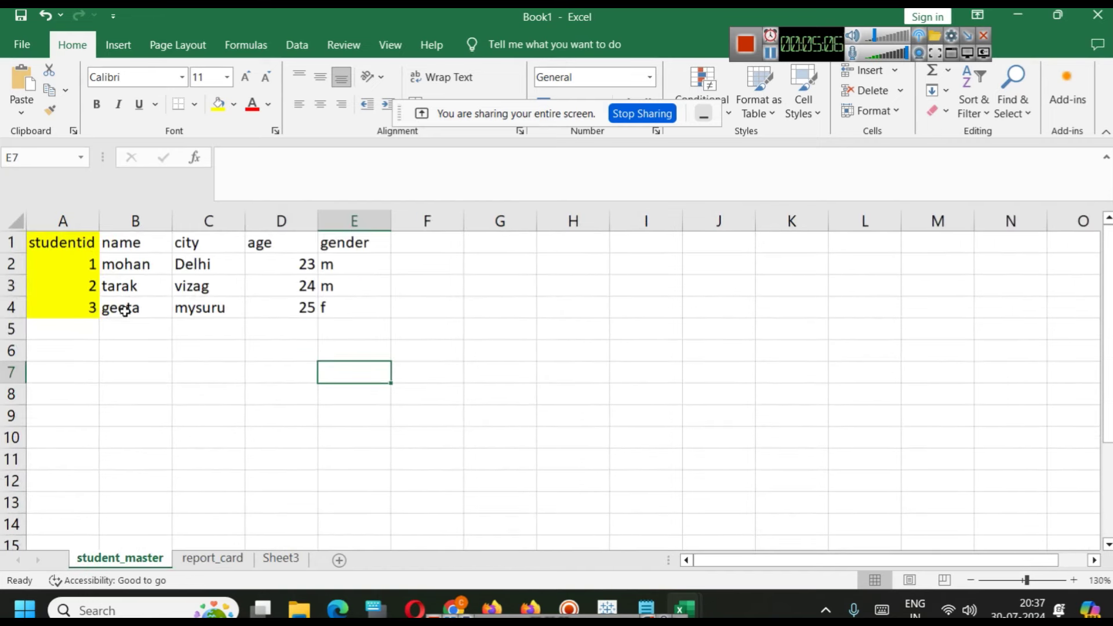
# Copy the studentid and name columns (A1:B4) from student_master into Sheet3, starting at A1
pyautogui.click(135, 221)
pyautogui.click(140, 307)
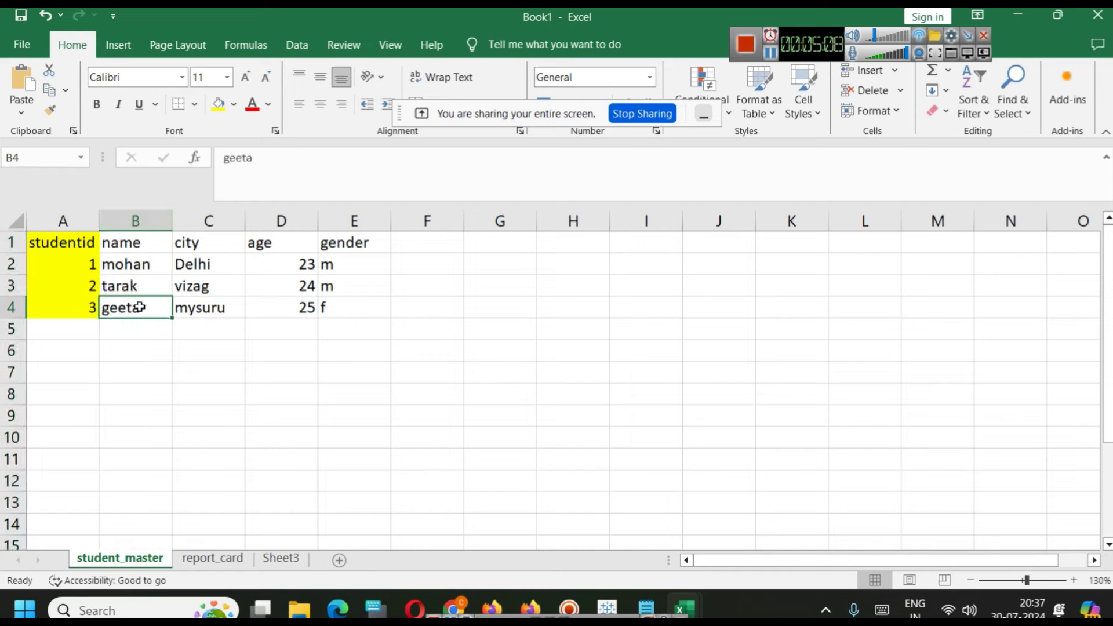
pyautogui.moveTo(140, 307); pyautogui.dragTo(87, 241)
pyautogui.hotkey('ctrl', 'c')
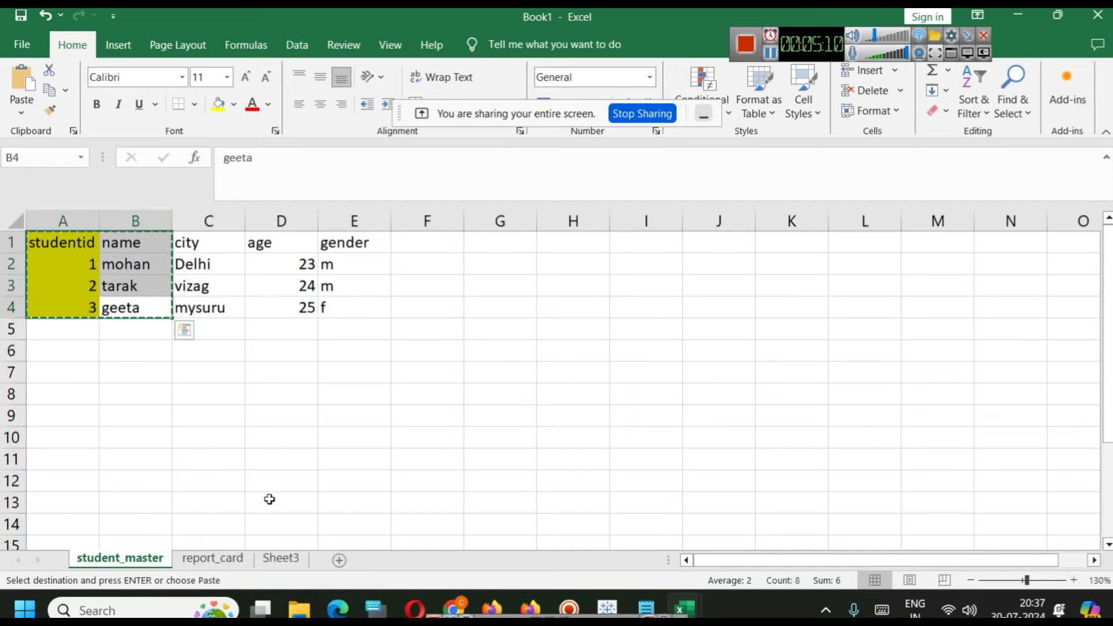
pyautogui.click(284, 556)
pyautogui.hotkey('ctrl', 'v')
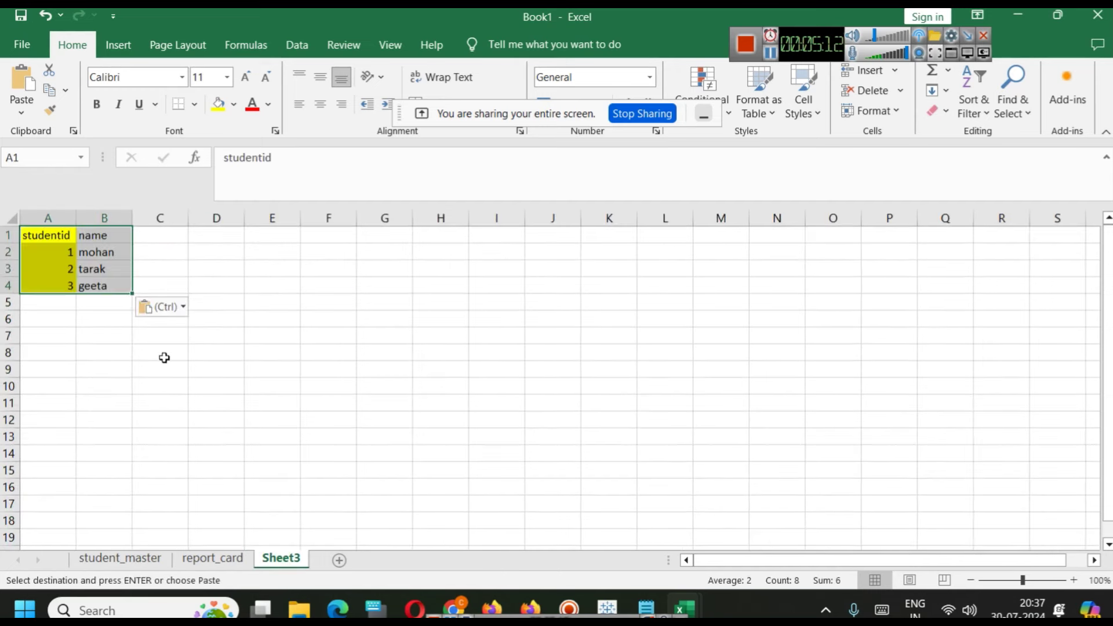
# Copy the result column (B1:B4) from report_card into Sheet3 beside the name column, starting at C1
pyautogui.click(207, 562)
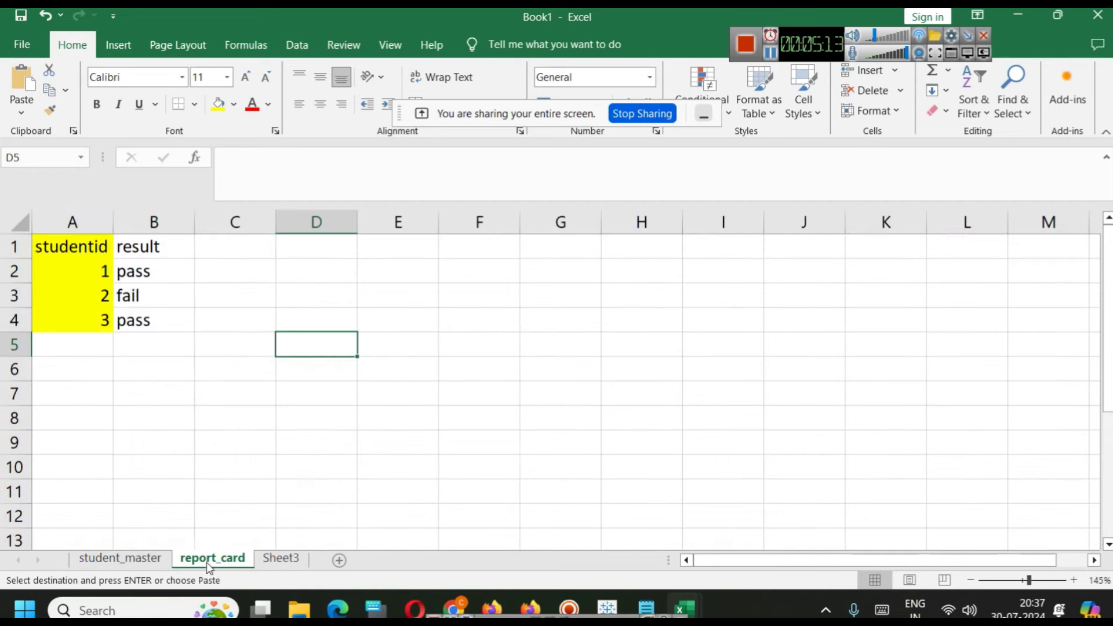
pyautogui.click(149, 245)
pyautogui.moveTo(150, 244); pyautogui.dragTo(158, 316)
pyautogui.hotkey('ctrl', 'c')
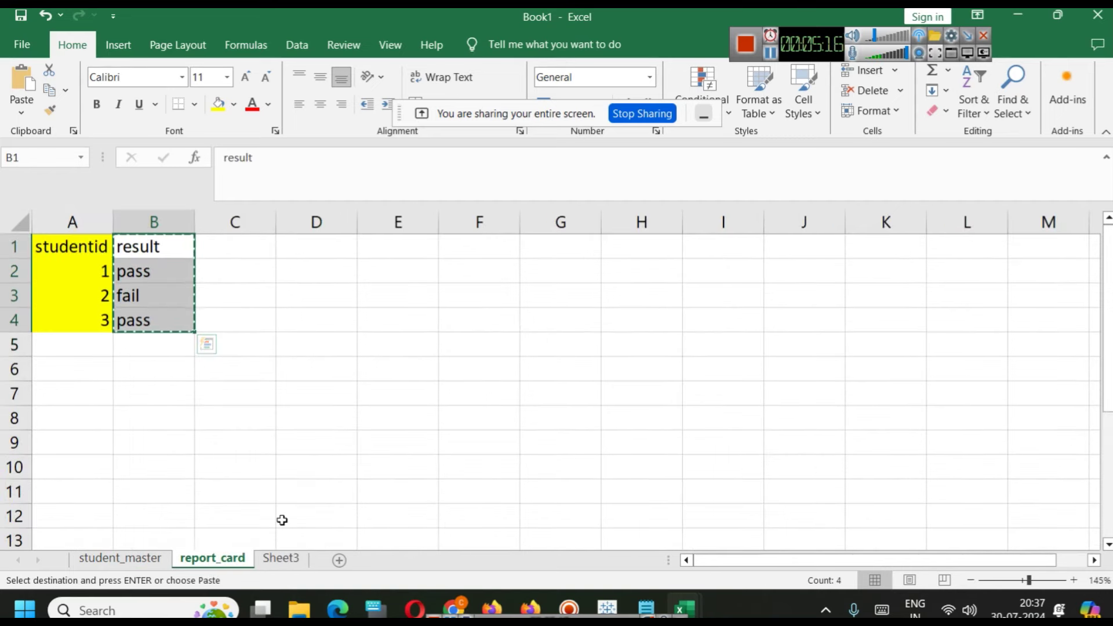
pyautogui.click(283, 558)
pyautogui.click(144, 236)
pyautogui.hotkey('ctrl', 'v')
pyautogui.click(180, 336)
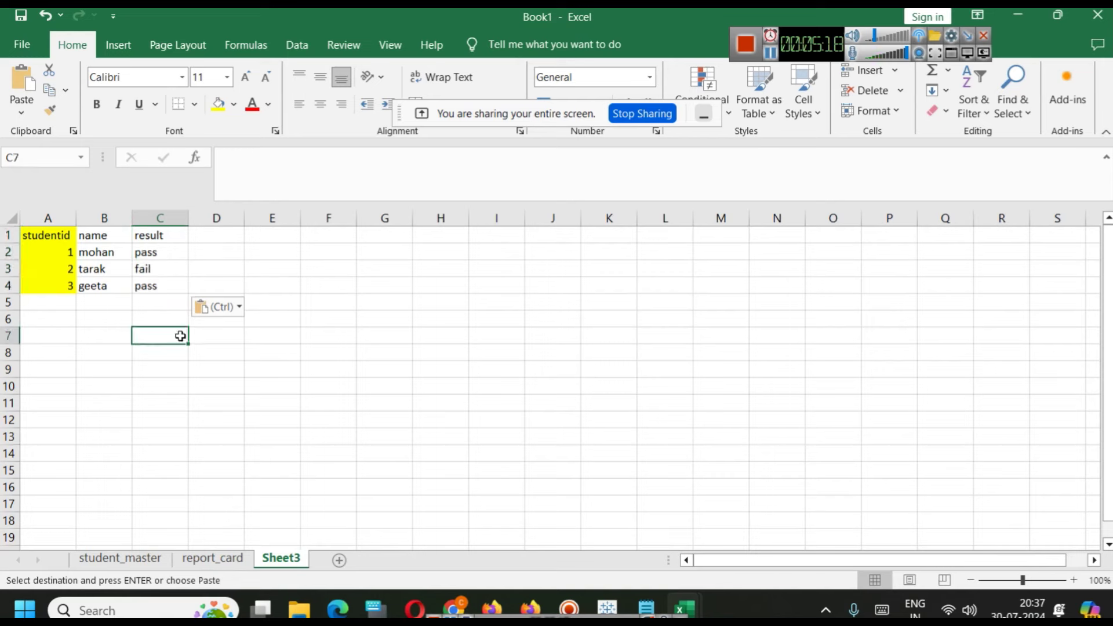
# Check each student's name against the matching result in the combined table on Sheet3
pyautogui.scroll(5, 243, 385)
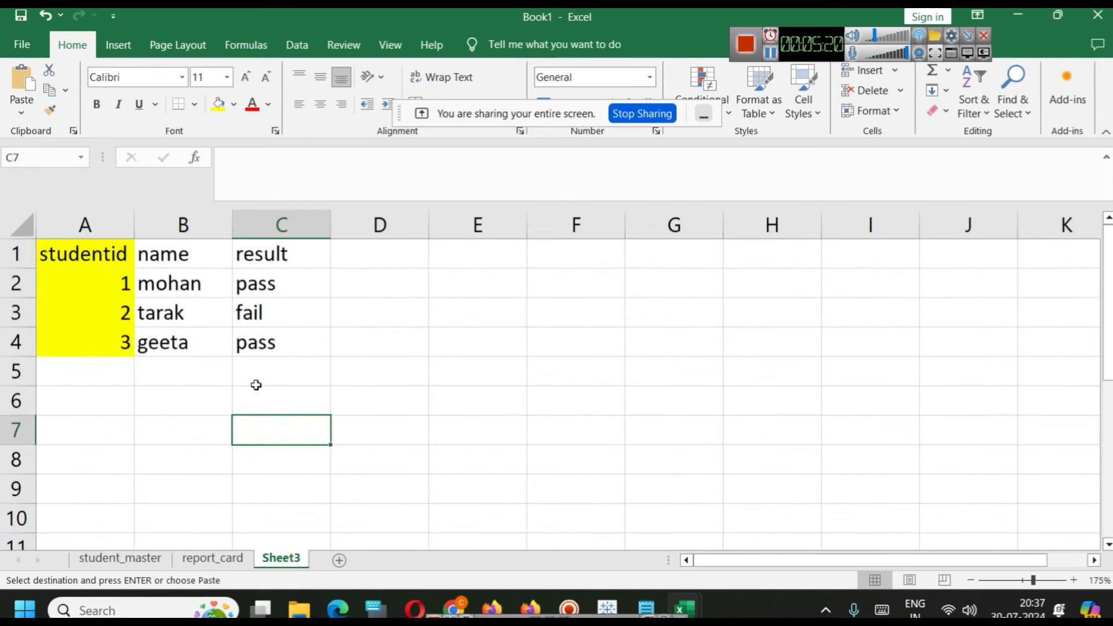
pyautogui.click(194, 280)
pyautogui.click(265, 285)
pyautogui.click(181, 314)
pyautogui.click(258, 320)
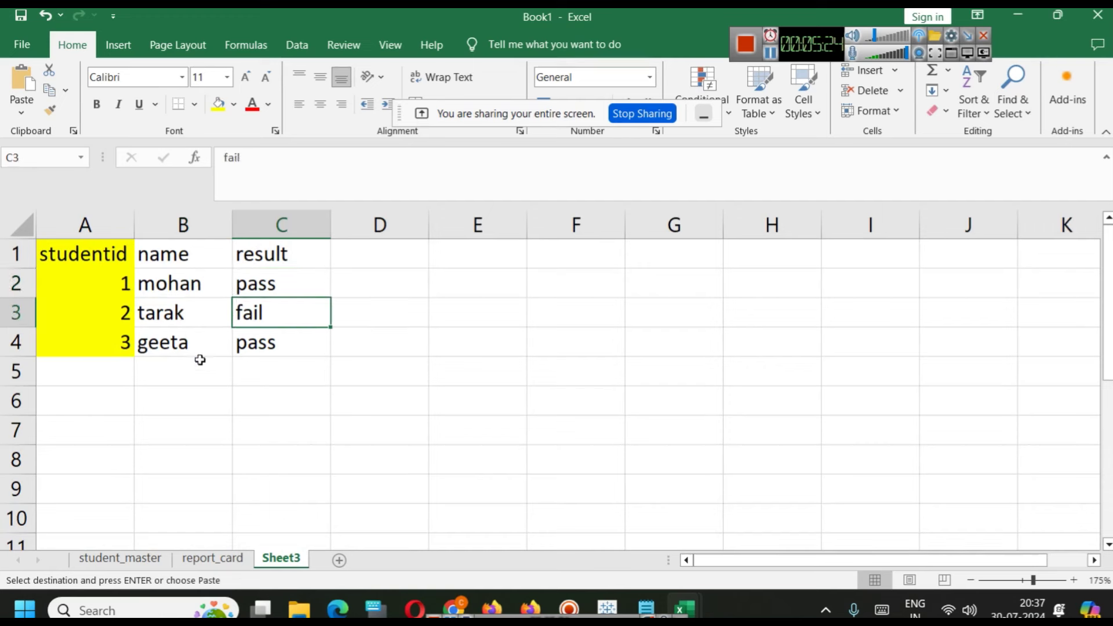
pyautogui.click(198, 359)
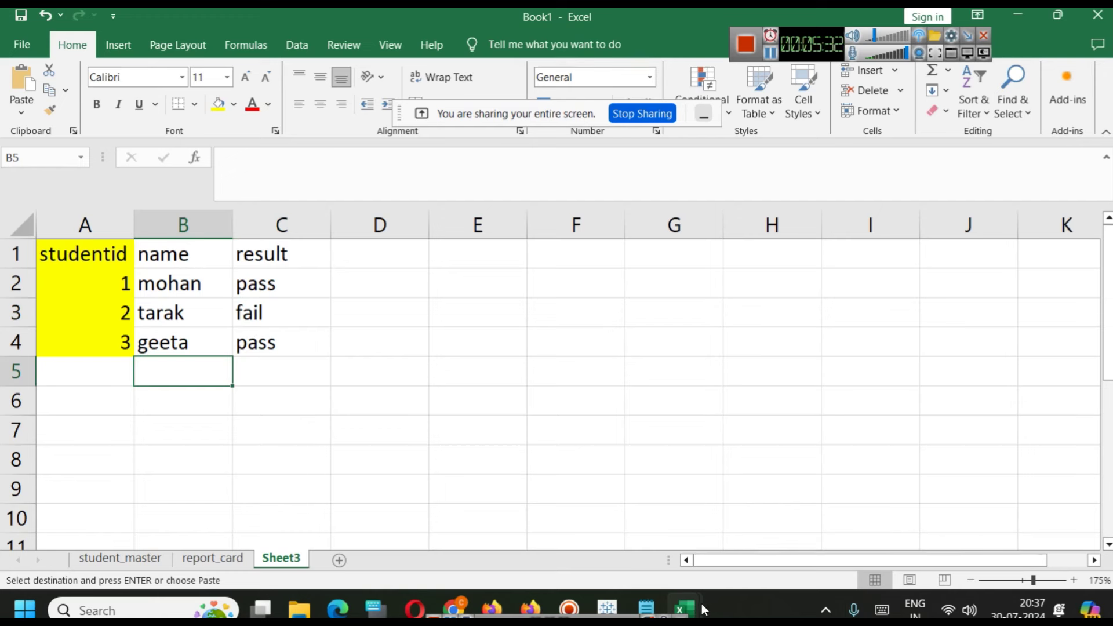
# Switch to the sample-superstore.xls workbook and fill the Order ID column of the Orders sheet with yellow
pyautogui.moveTo(684, 607)
pyautogui.click(655, 546)
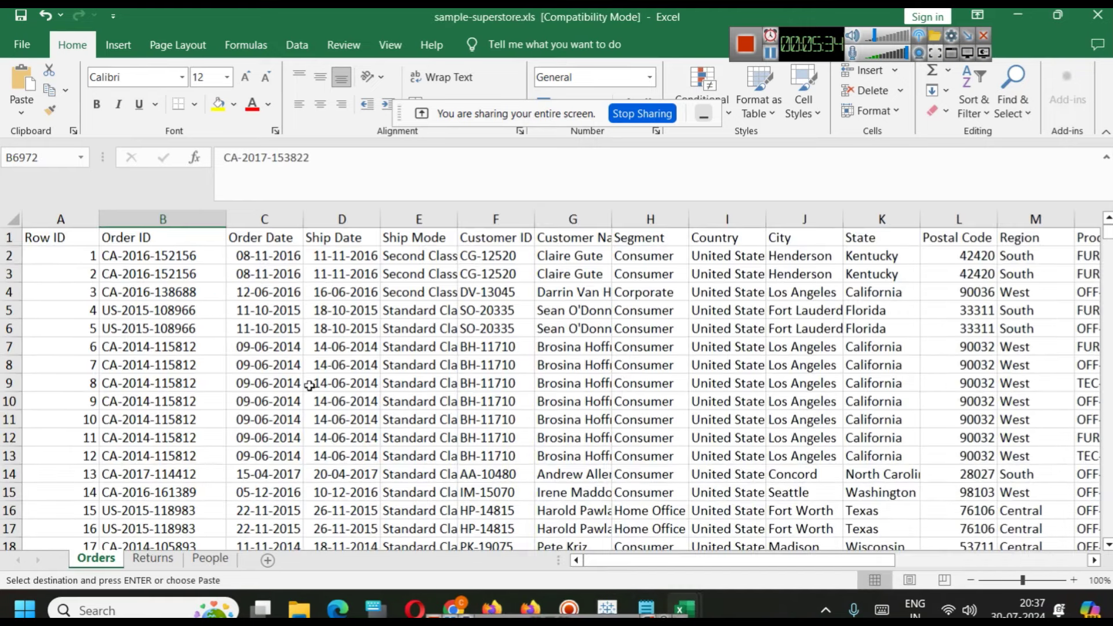
pyautogui.scroll(1, 387, 379)
pyautogui.scroll(1, 389, 377)
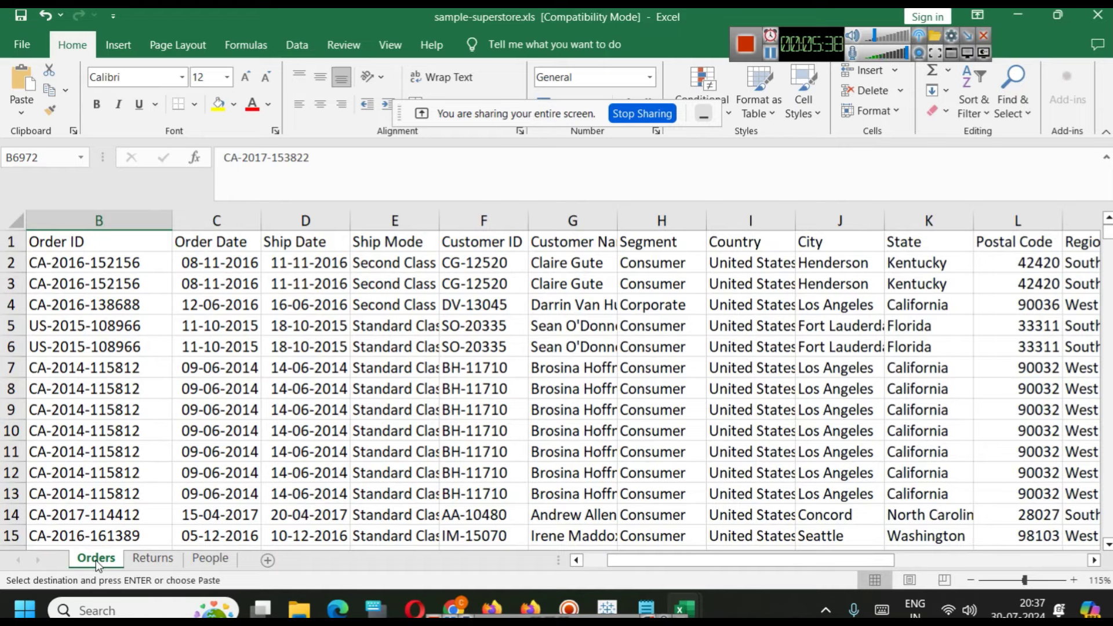
pyautogui.click(594, 565)
pyautogui.click(188, 220)
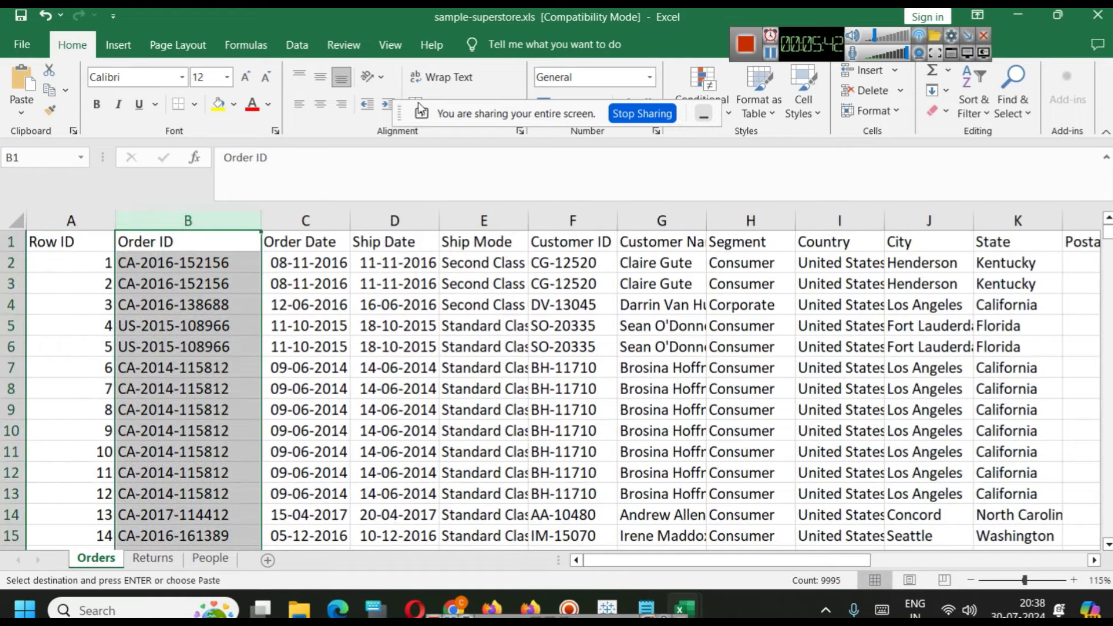
pyautogui.click(218, 104)
pyautogui.click(315, 345)
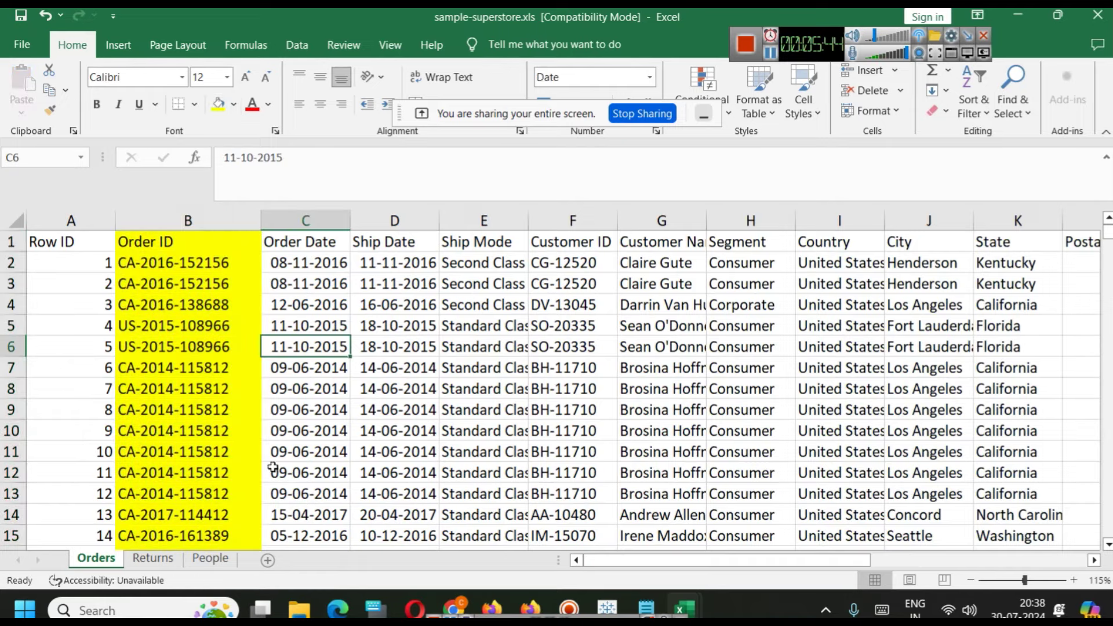
# Fill the Order ID column of the Returns sheet with yellow
pyautogui.click(154, 558)
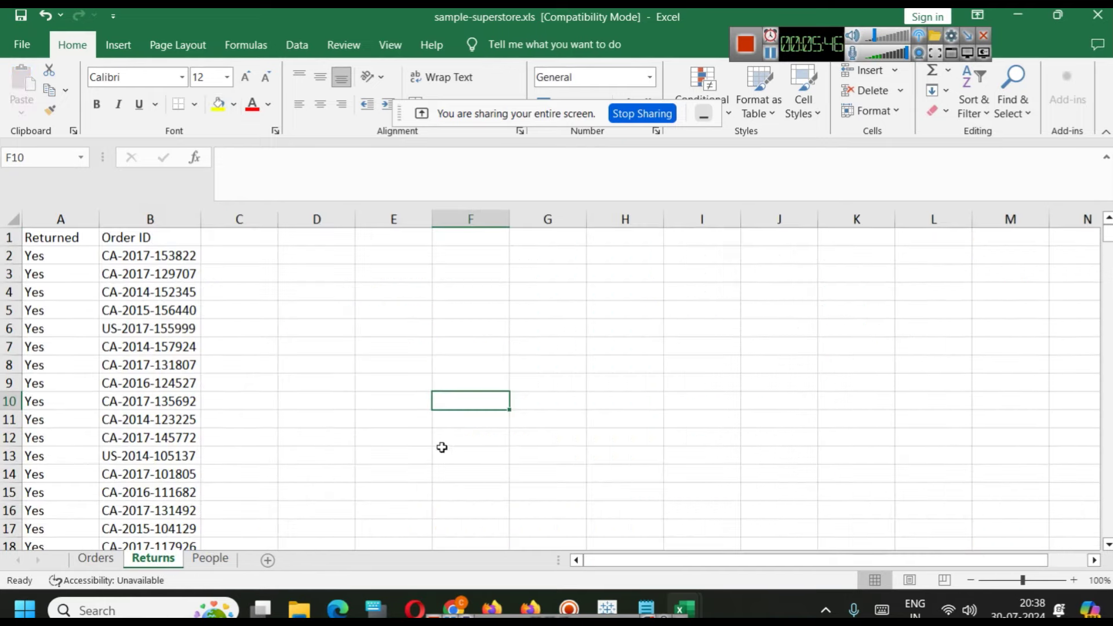
pyautogui.keyDown('ctrl'); pyautogui.scroll(1, 418, 443); pyautogui.keyUp('ctrl')
pyautogui.scroll(1, 418, 442)
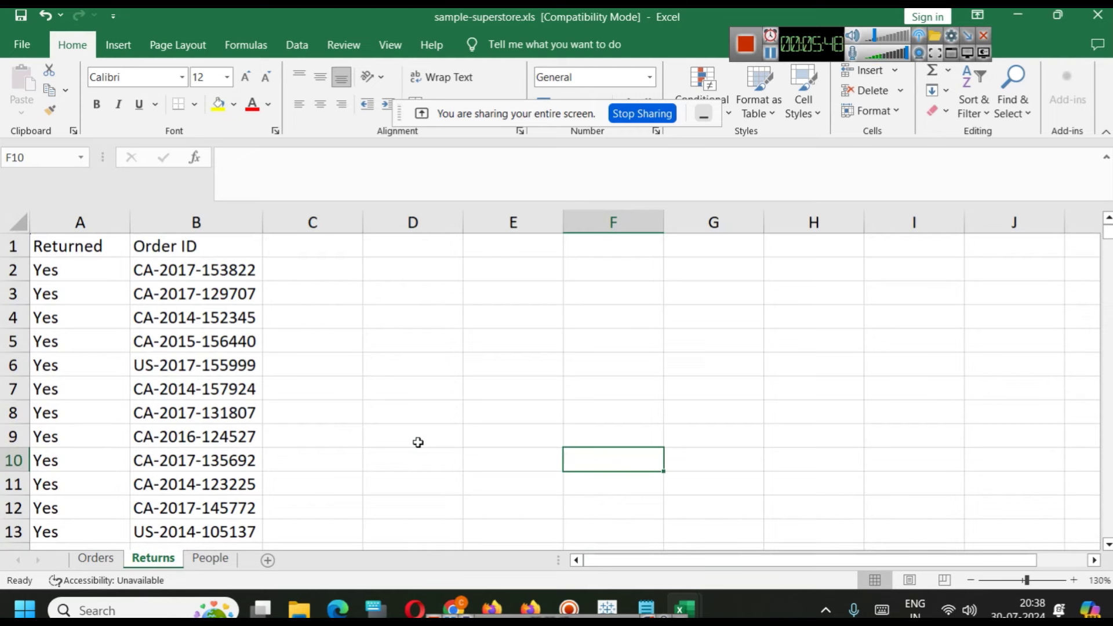
pyautogui.click(174, 222)
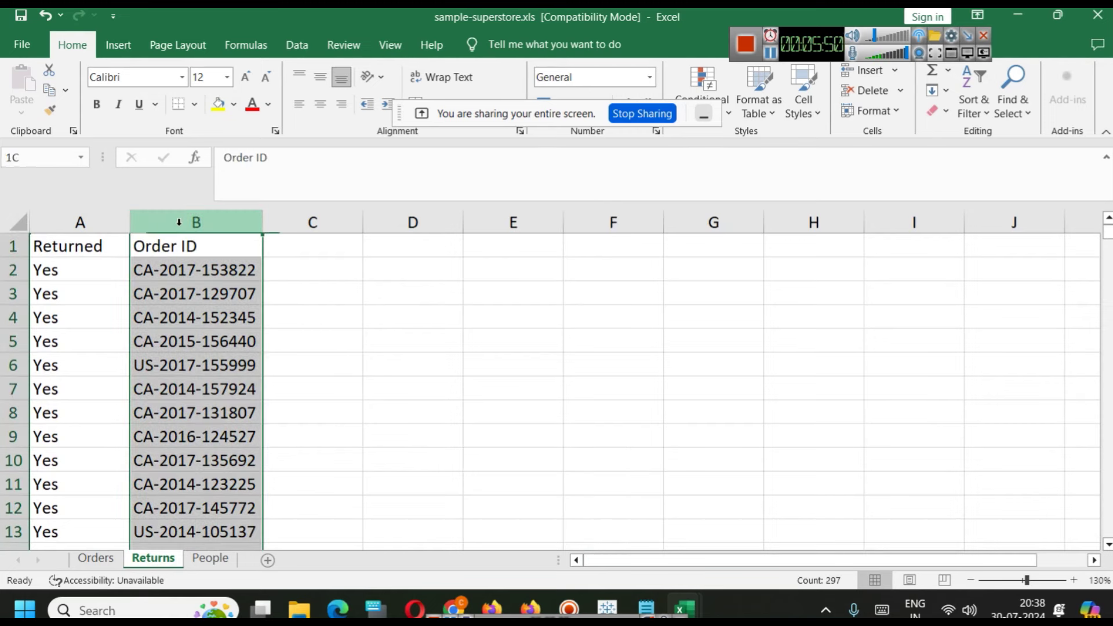
pyautogui.click(216, 106)
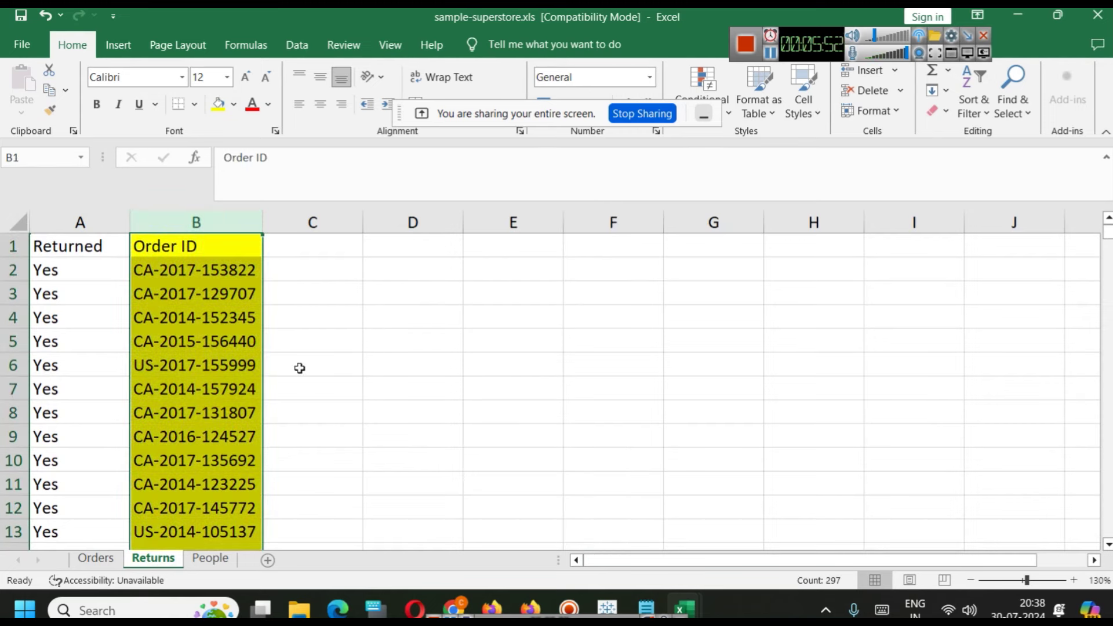
# Compare the Order ID columns of the Orders and Returns sheets, including how many entries each contains
pyautogui.click(96, 558)
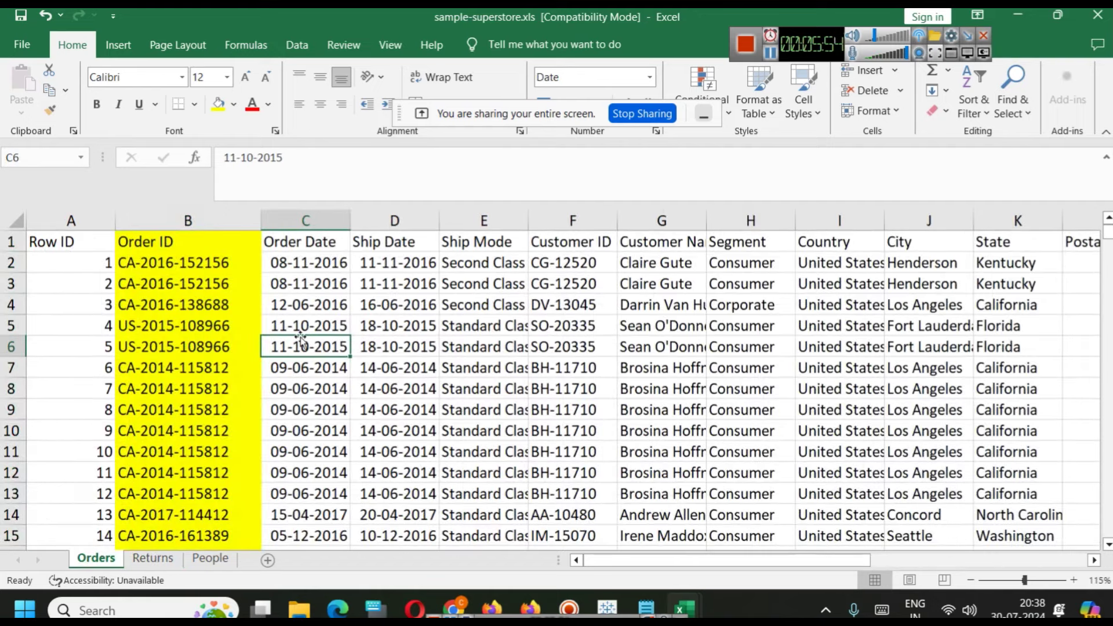
pyautogui.click(152, 558)
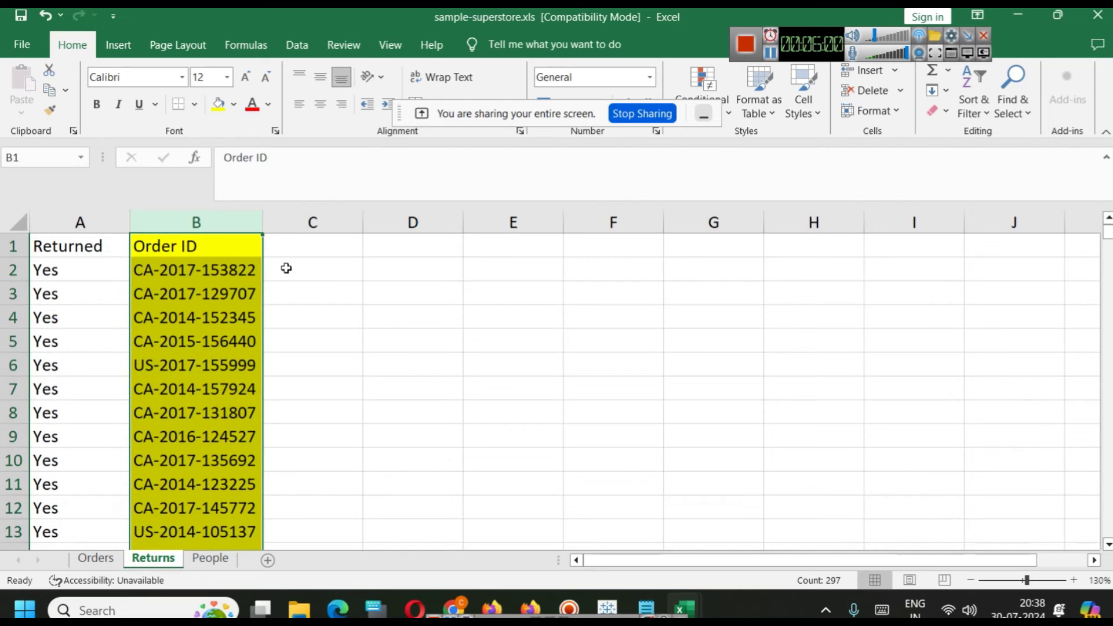
pyautogui.click(63, 264)
pyautogui.click(162, 271)
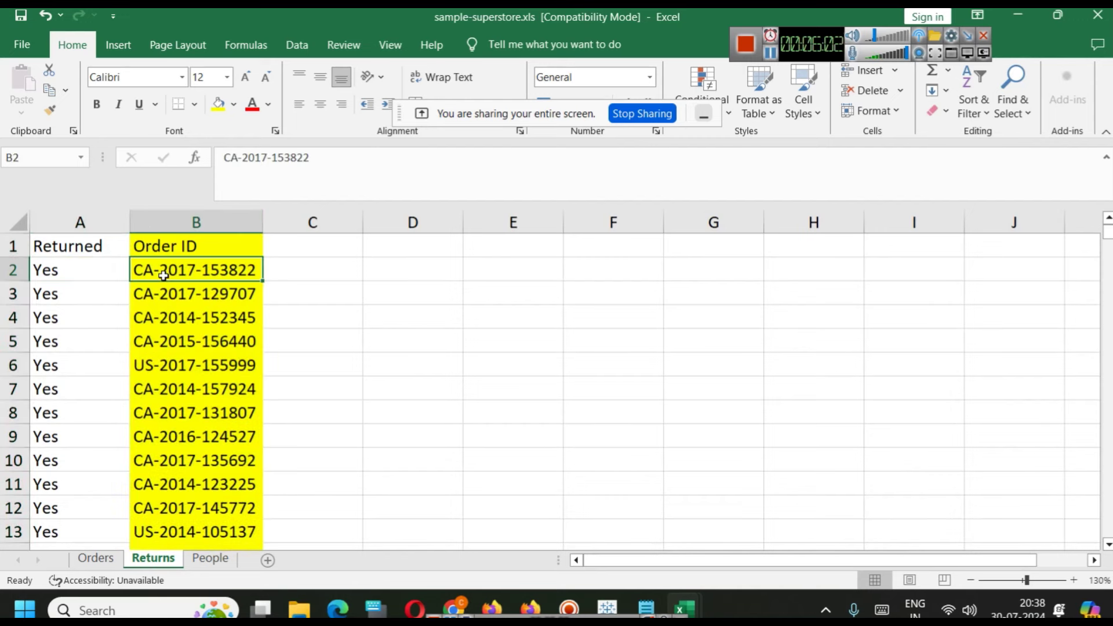
pyautogui.scroll(-17, 197, 313)
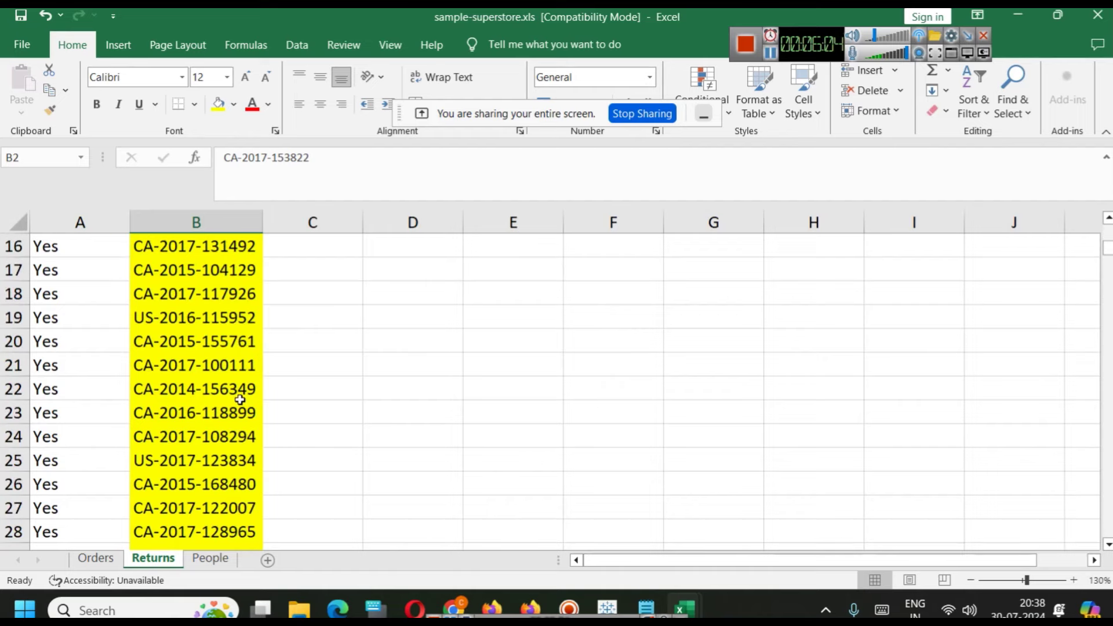
pyautogui.moveTo(1108, 296); pyautogui.dragTo(1107, 235)
pyautogui.click(170, 220)
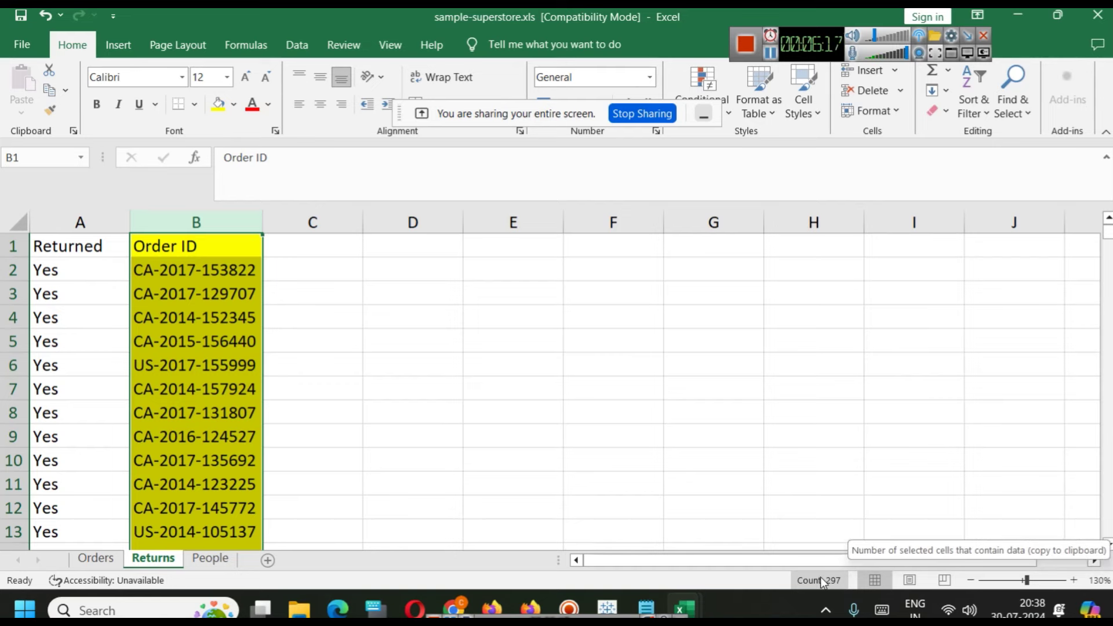
pyautogui.click(97, 558)
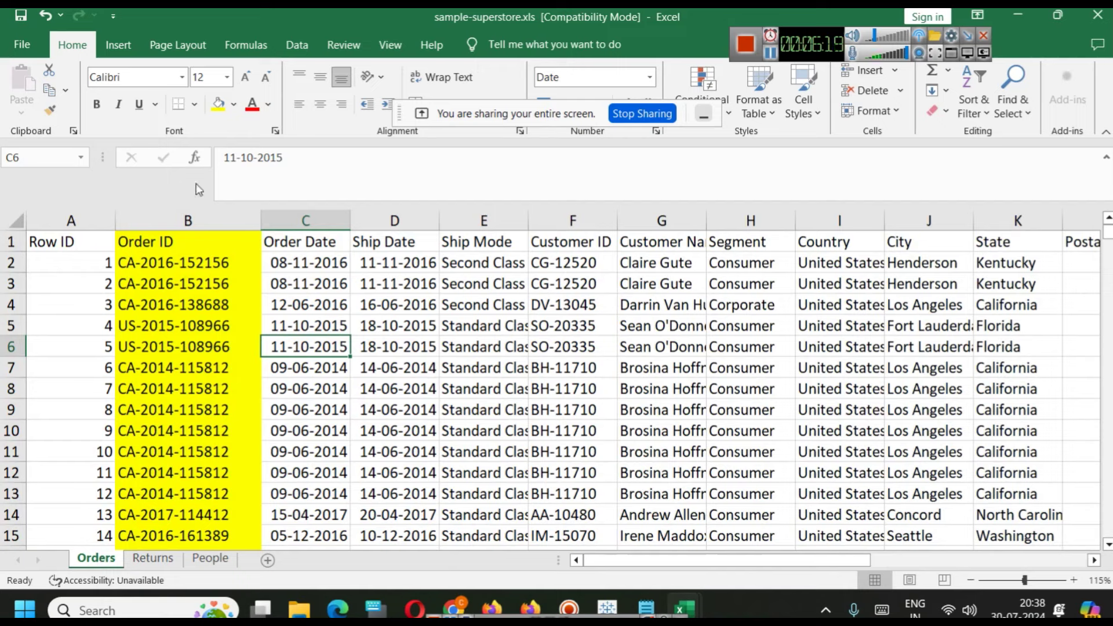
pyautogui.click(190, 221)
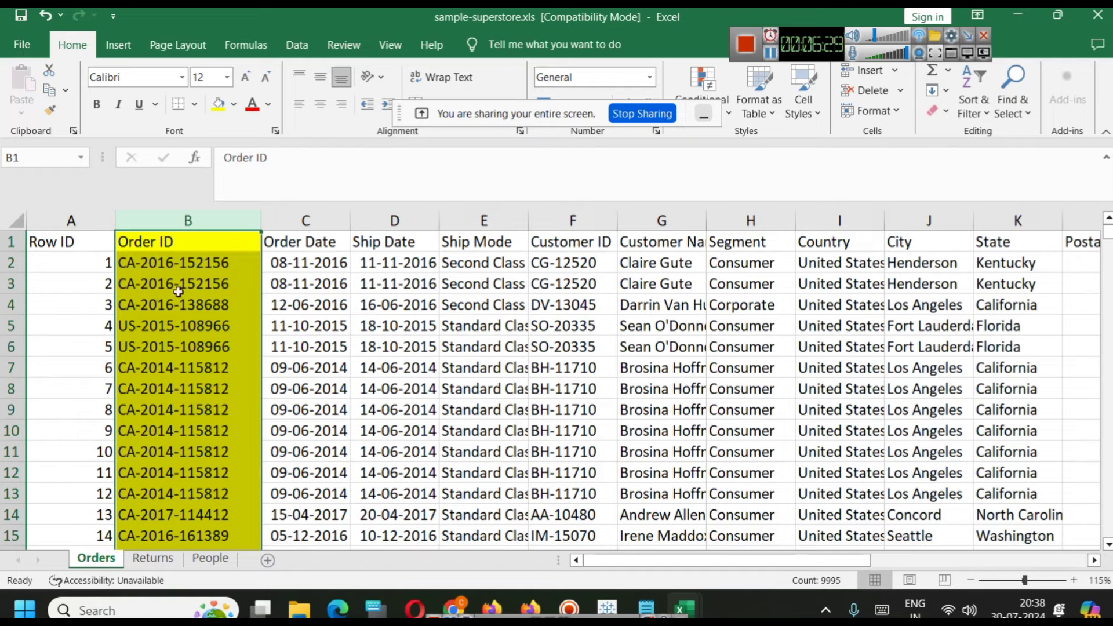
# Examine the Region column of the People sheet and locate the matching Region column in the Orders sheet
pyautogui.click(206, 560)
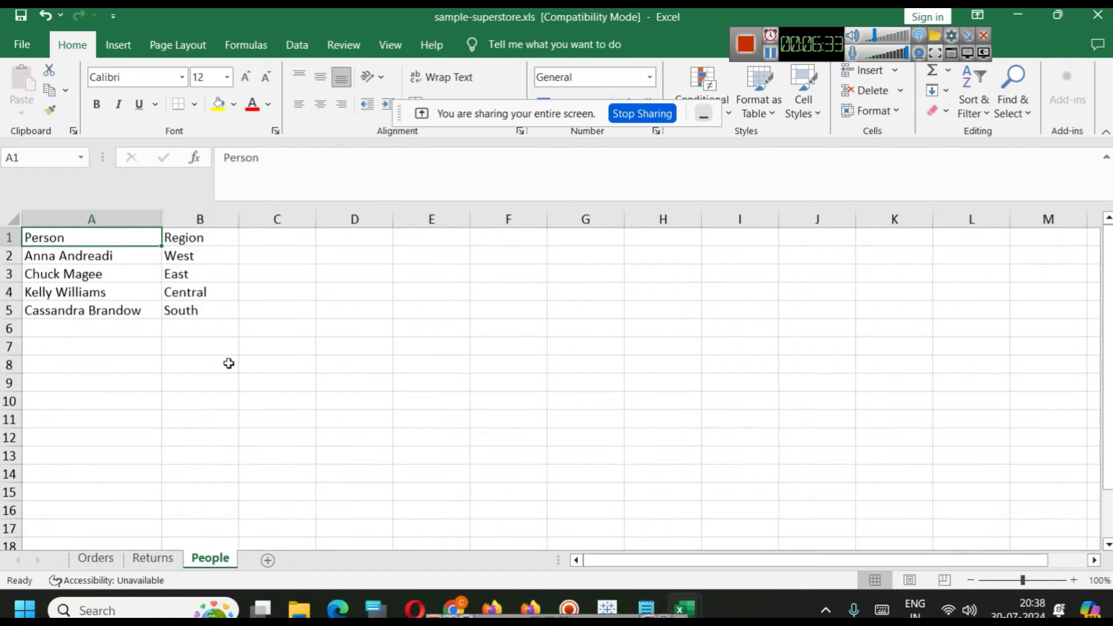
pyautogui.click(200, 218)
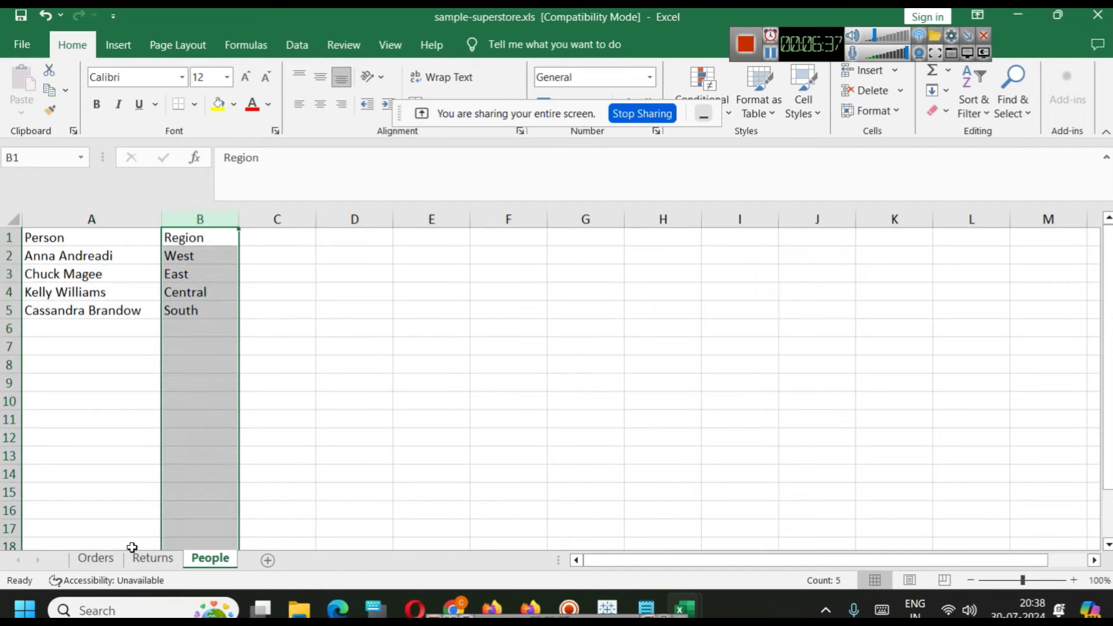
pyautogui.click(107, 565)
pyautogui.moveTo(648, 558); pyautogui.dragTo(719, 559)
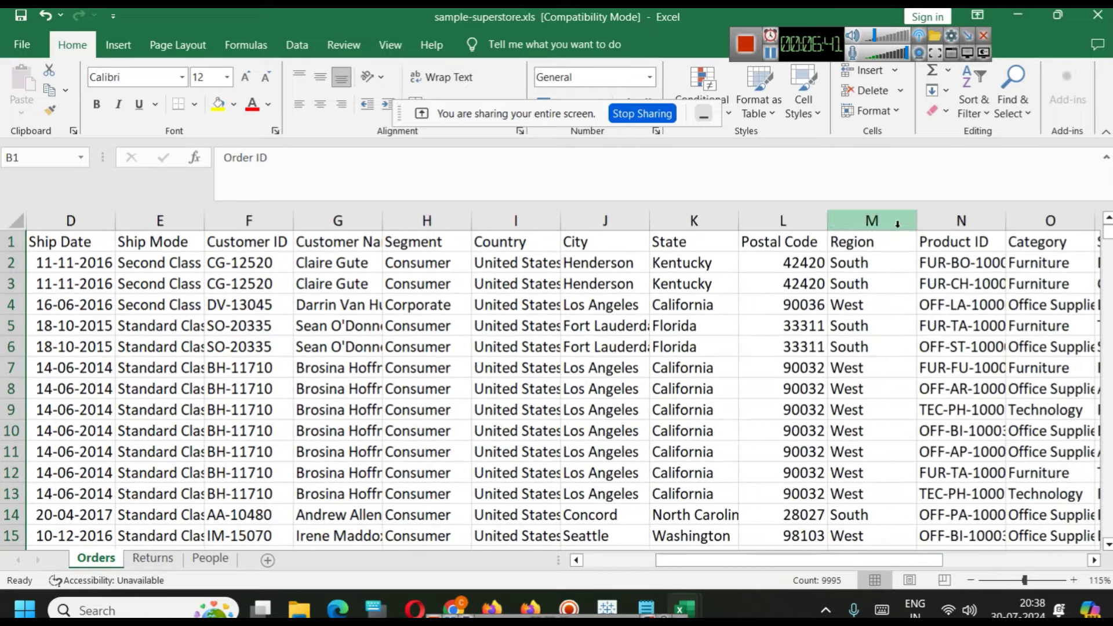
pyautogui.click(897, 221)
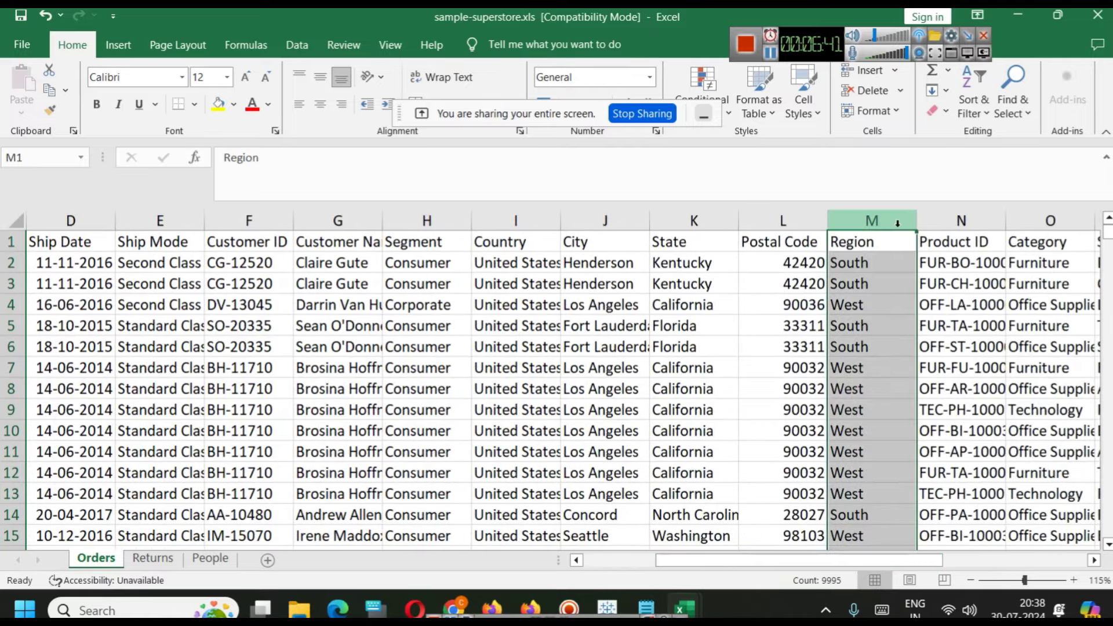
# Fill the Region column of the Orders sheet with light blue
pyautogui.click(235, 105)
pyautogui.click(281, 176)
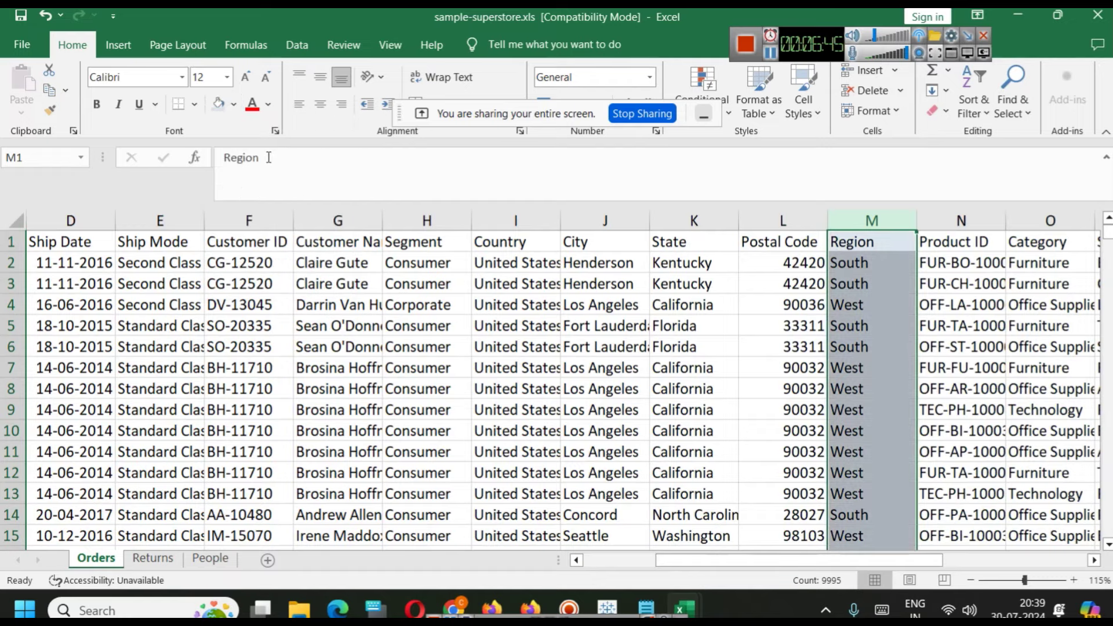
pyautogui.click(863, 284)
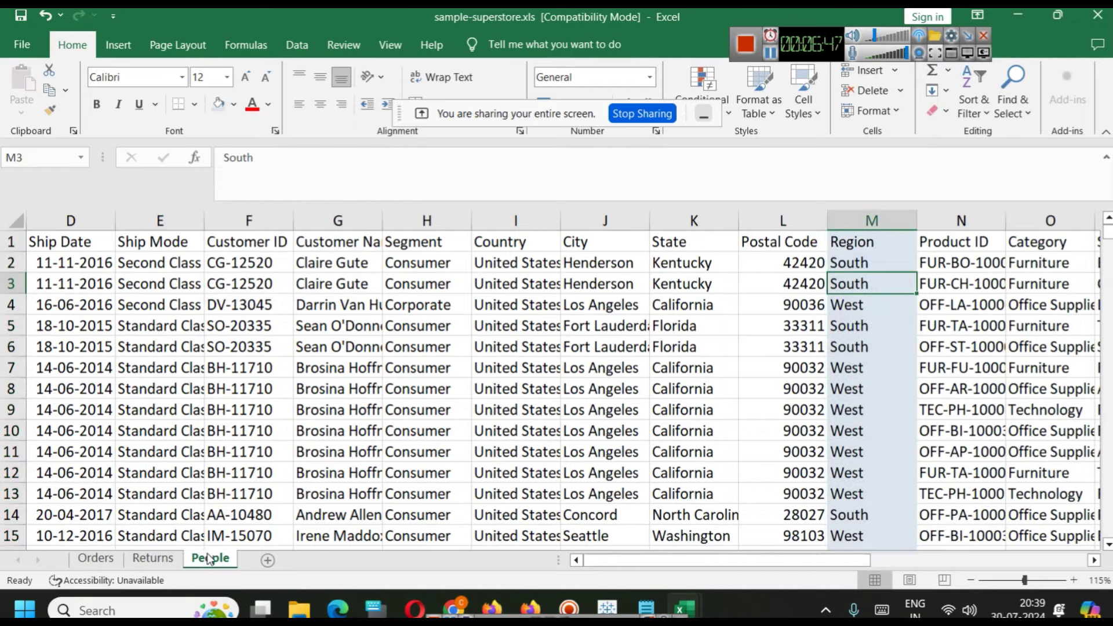
# Fill the Region column of the People sheet with the same light blue
pyautogui.click(210, 558)
pyautogui.click(220, 105)
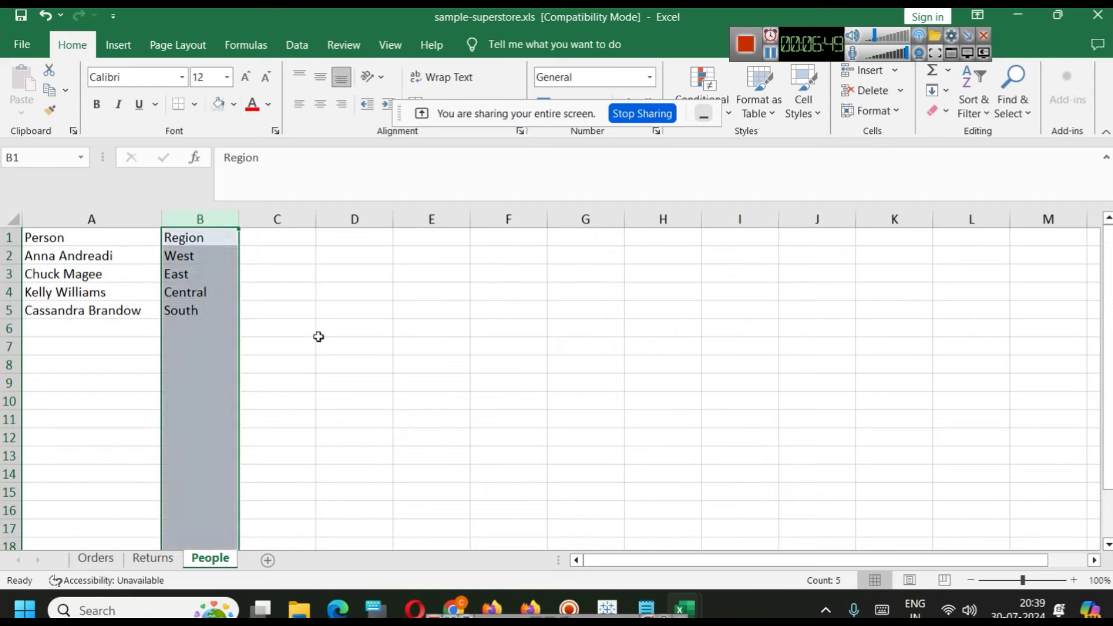
pyautogui.click(339, 363)
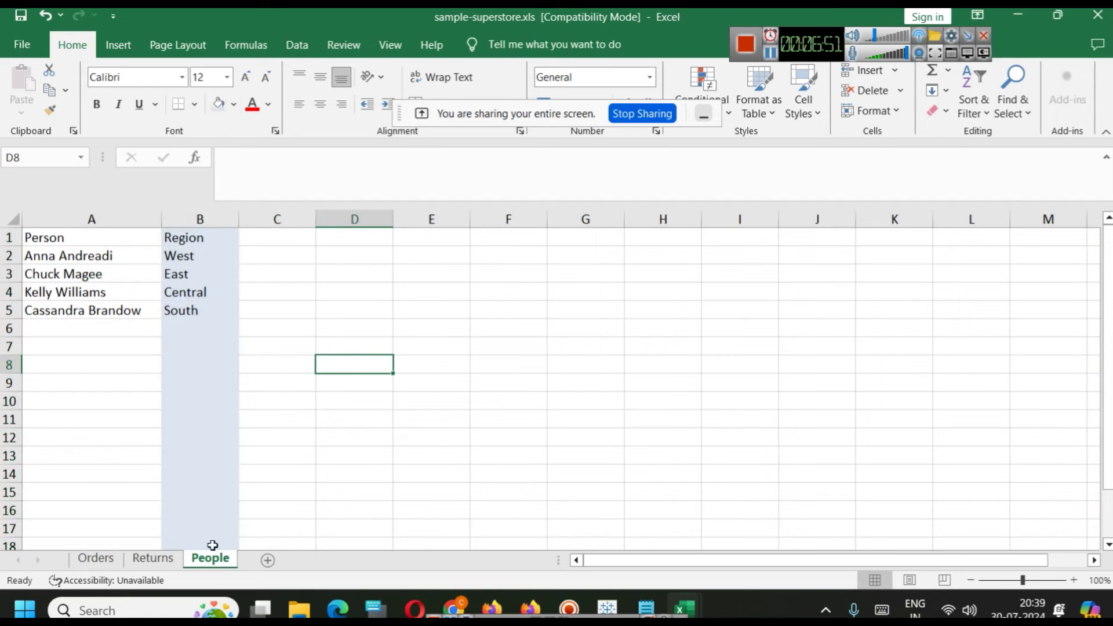
# Review the highlighted common columns across the Orders, Returns and People sheets
pyautogui.click(99, 558)
pyautogui.click(161, 561)
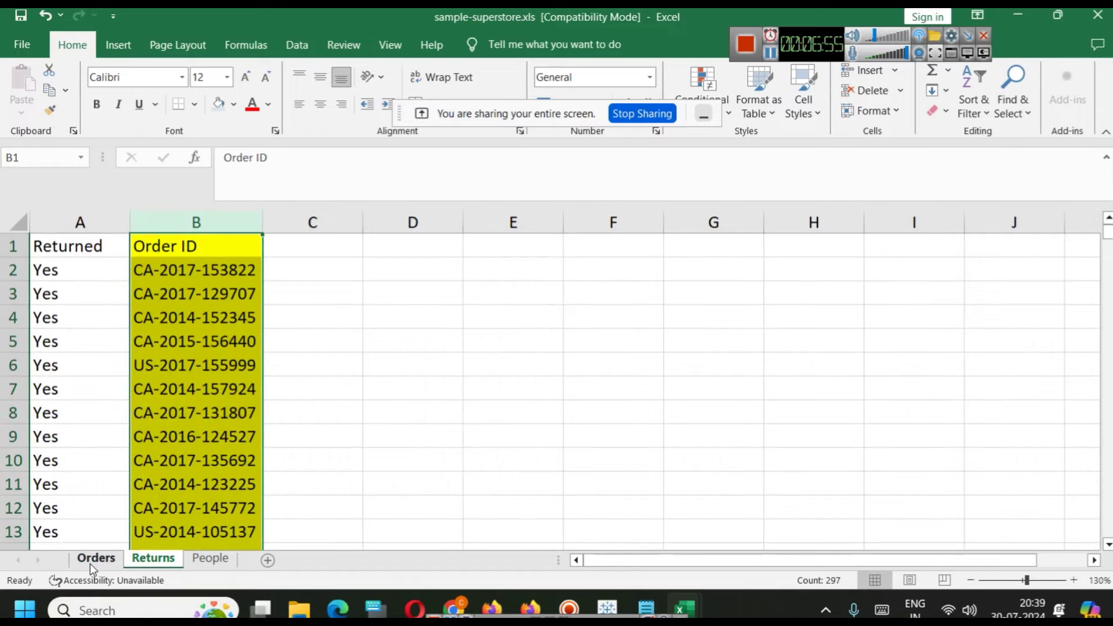
pyautogui.click(91, 560)
pyautogui.click(197, 560)
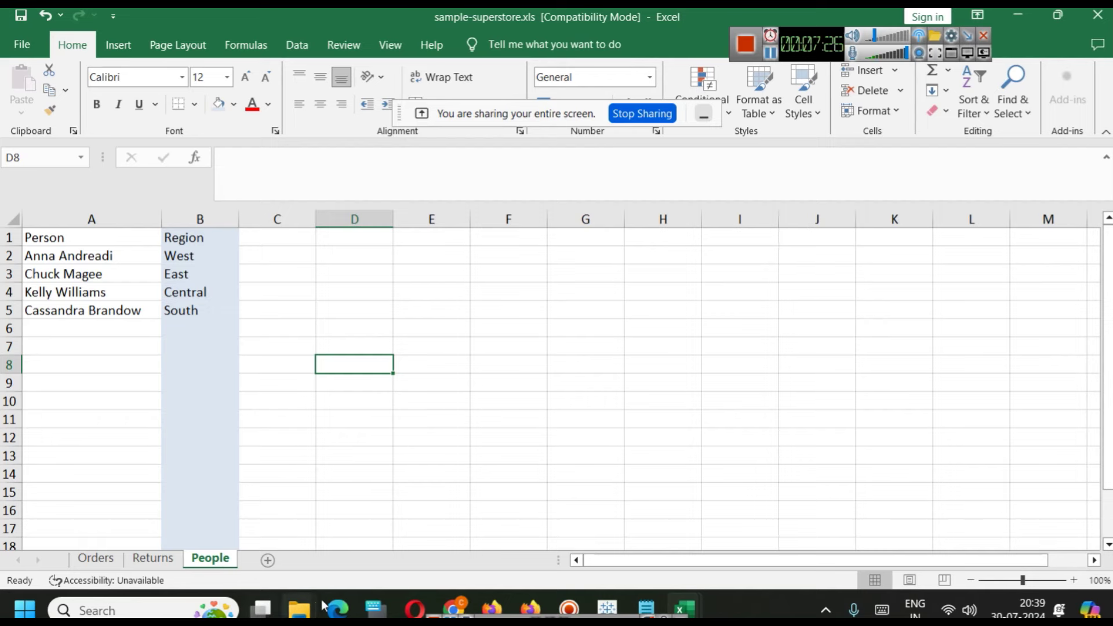
# Switch to Tableau Public and connect to the Sample - Superstore Excel workbook
pyautogui.click(607, 606)
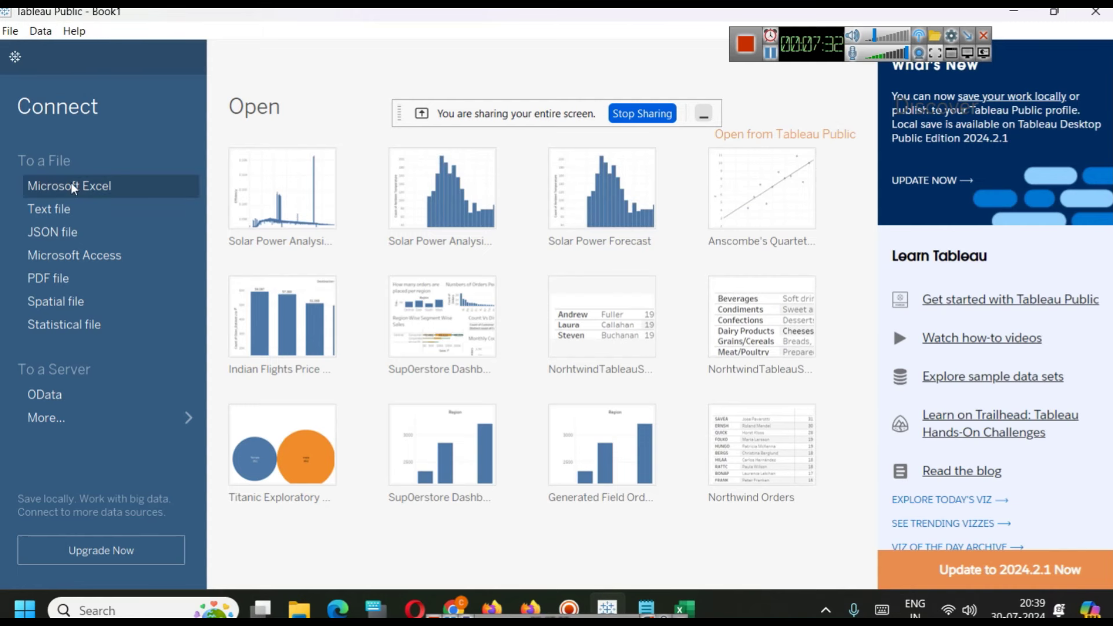
pyautogui.click(701, 608)
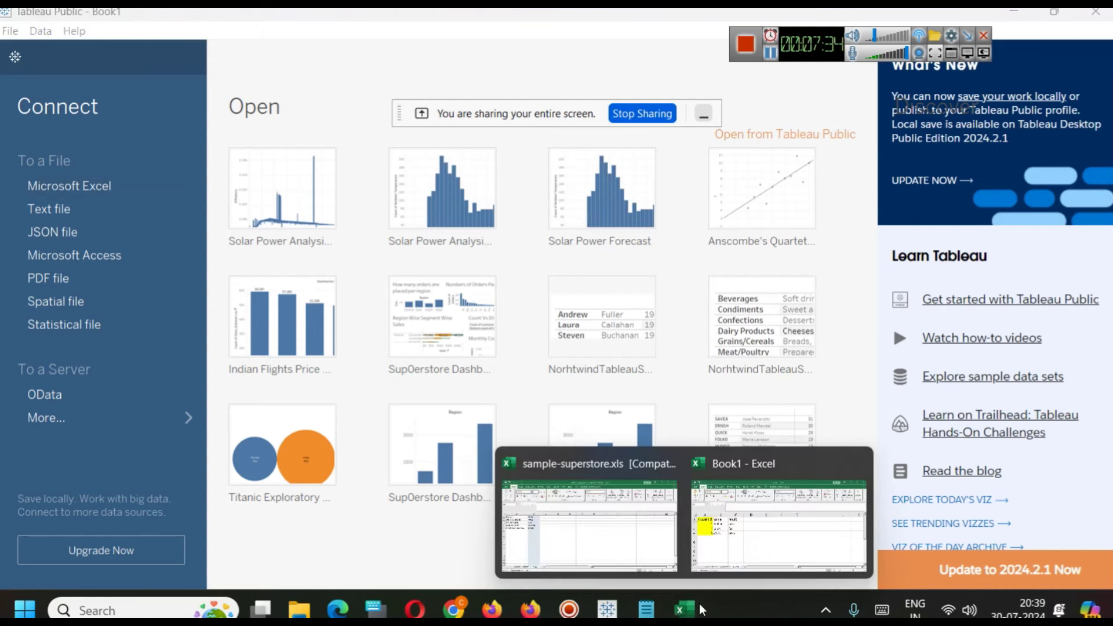
pyautogui.click(600, 507)
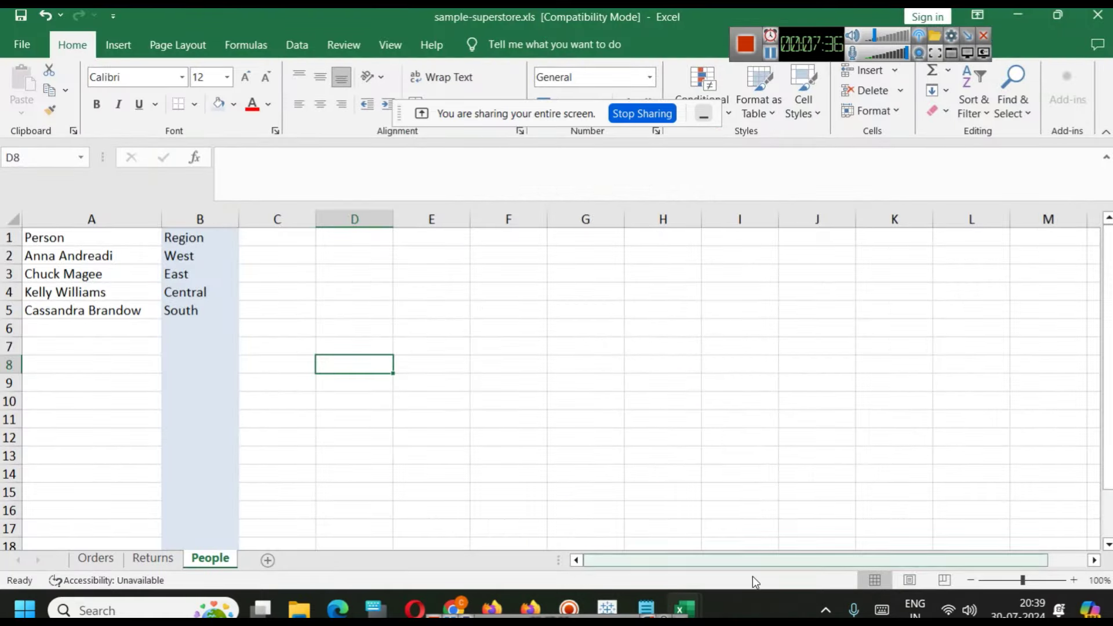
pyautogui.click(607, 607)
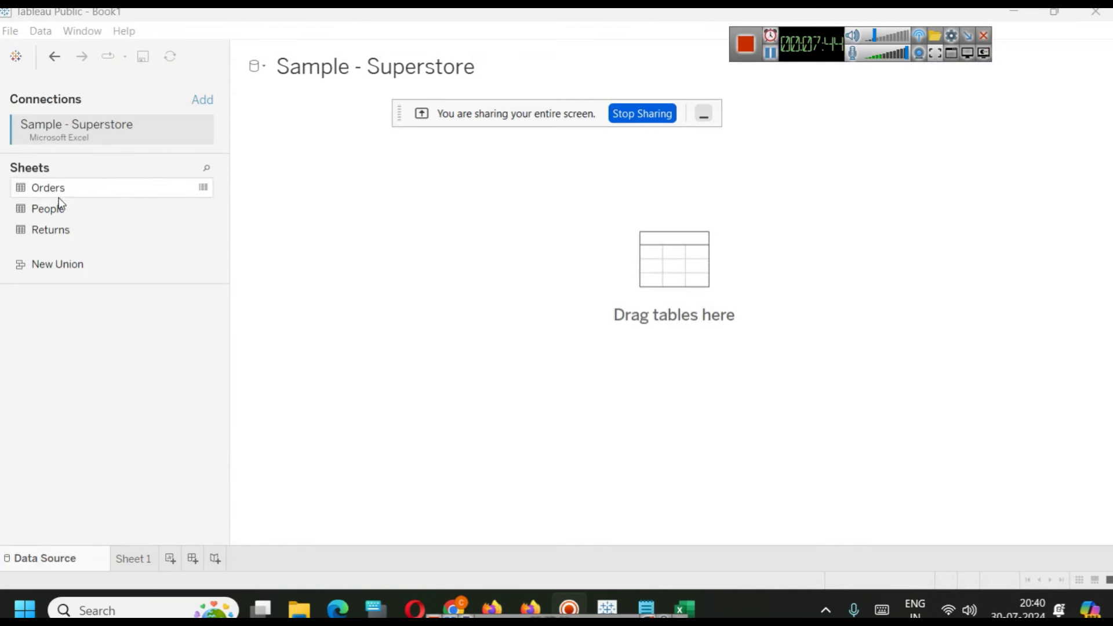
# Capture a screenshot of the data source's connection and sheet list and open it maximized in Snipping Tool
pyautogui.press('super+shift+s')
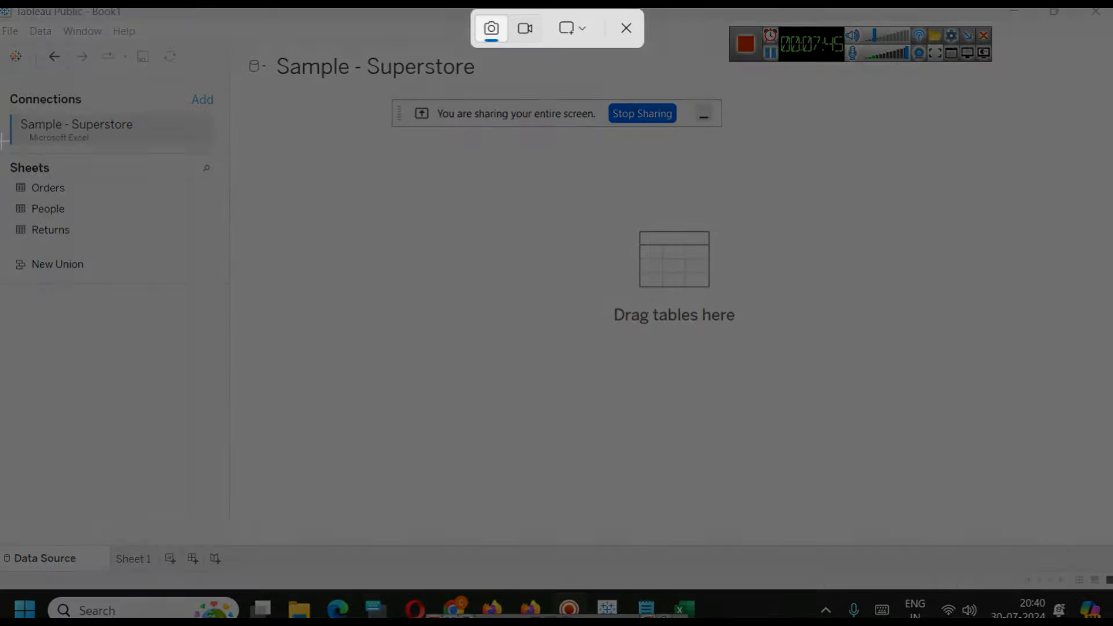
pyautogui.moveTo(8, 27); pyautogui.dragTo(255, 403)
pyautogui.click(849, 430)
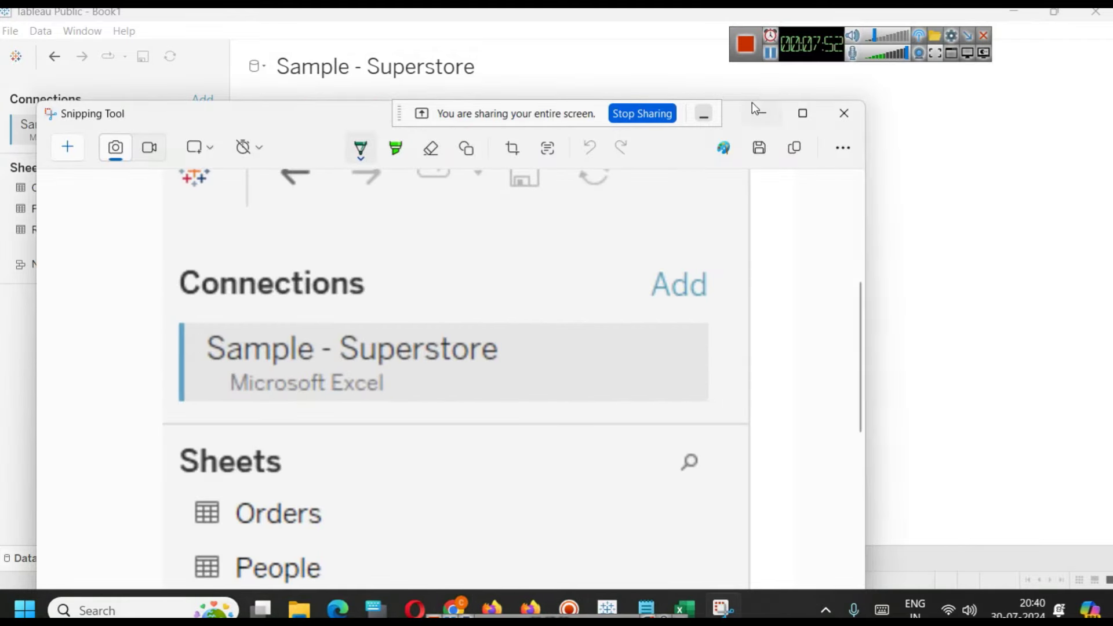
pyautogui.doubleClick(291, 113)
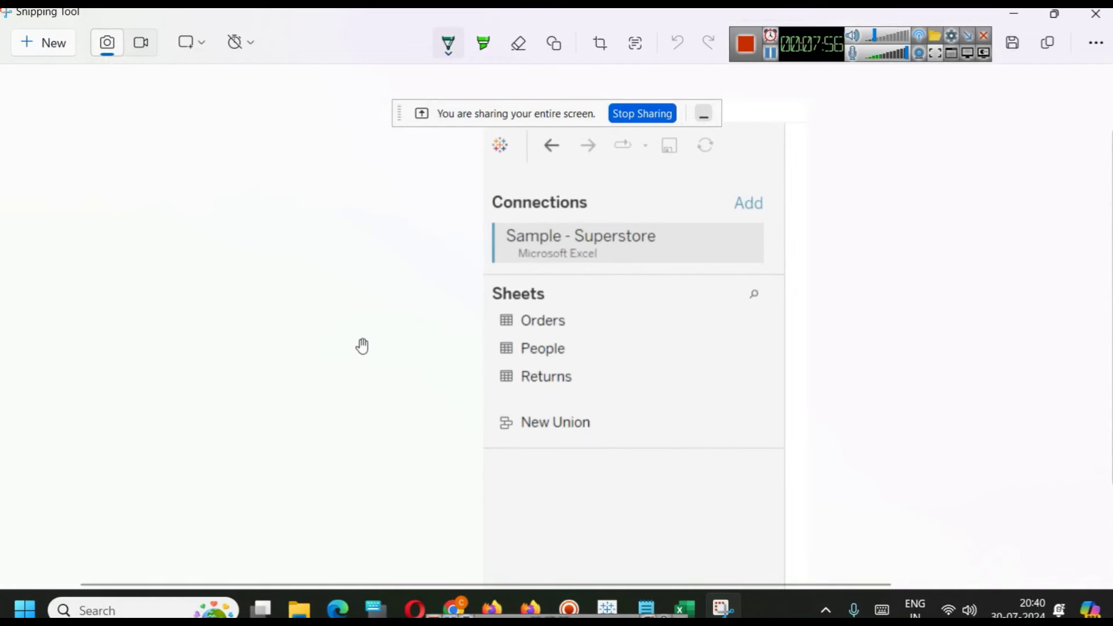
# Mark Orders, People and Returns on the screenshot with freehand pen lines and return to Tableau Public
pyautogui.moveTo(420, 317); pyautogui.dragTo(482, 317)
pyautogui.moveTo(411, 364); pyautogui.dragTo(484, 355)
pyautogui.moveTo(435, 401); pyautogui.dragTo(506, 385)
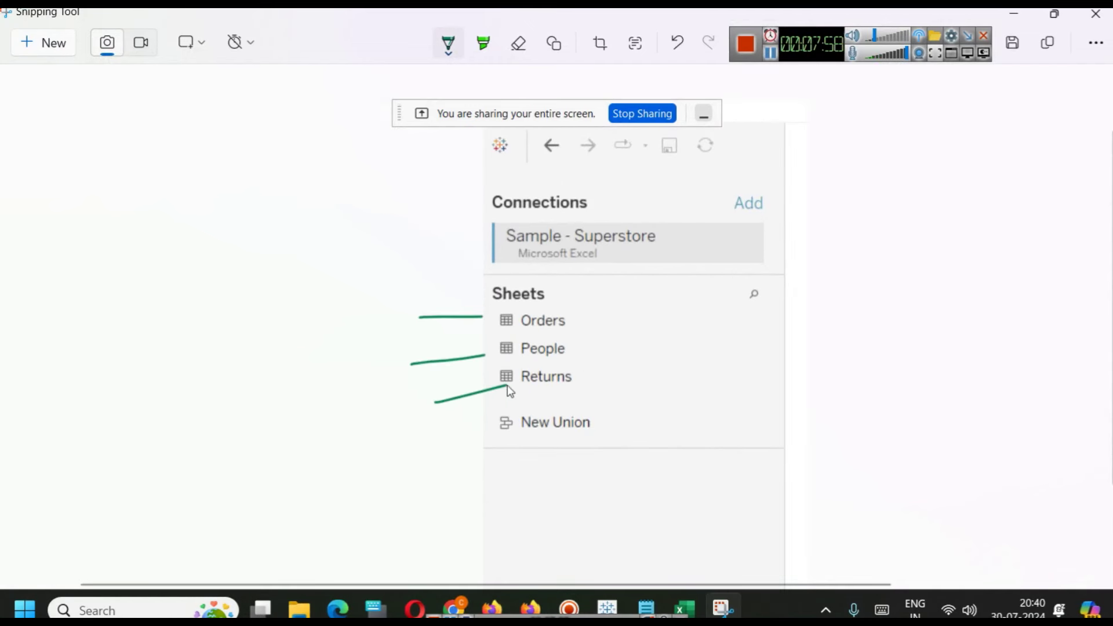
pyautogui.moveTo(589, 328)
pyautogui.mouseDown()
pyautogui.moveTo(787, 247)
pyautogui.moveTo(911, 289)
pyautogui.moveTo(912, 331)
pyautogui.mouseUp()
pyautogui.click(1013, 13)
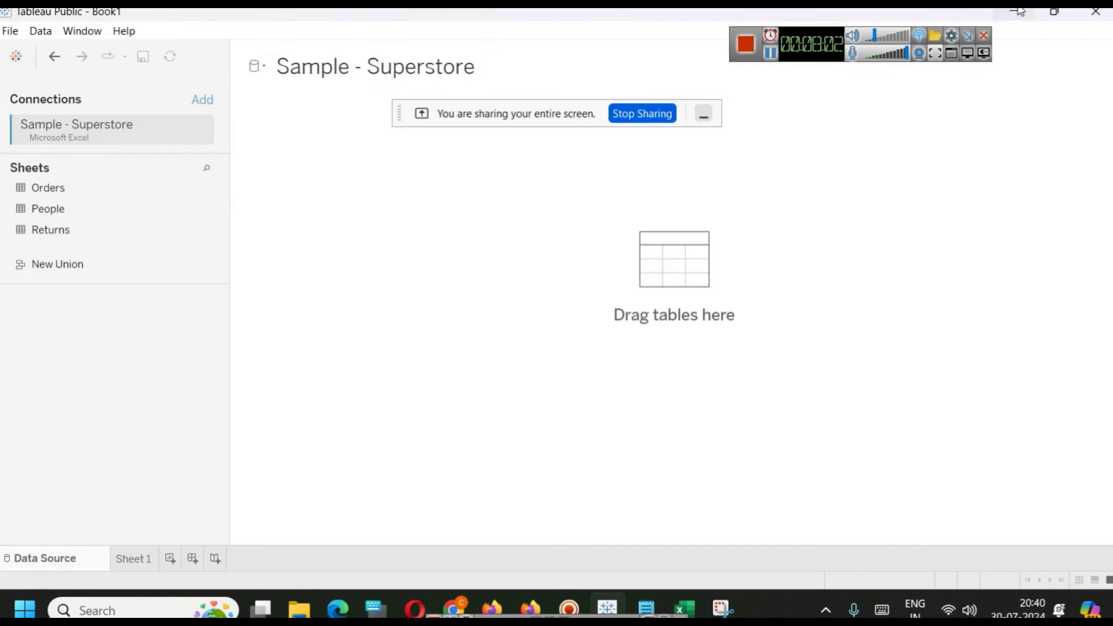
# Add the Orders table to the data source canvas, enlarge the data preview and collapse the table details
pyautogui.moveTo(86, 183); pyautogui.dragTo(654, 241)
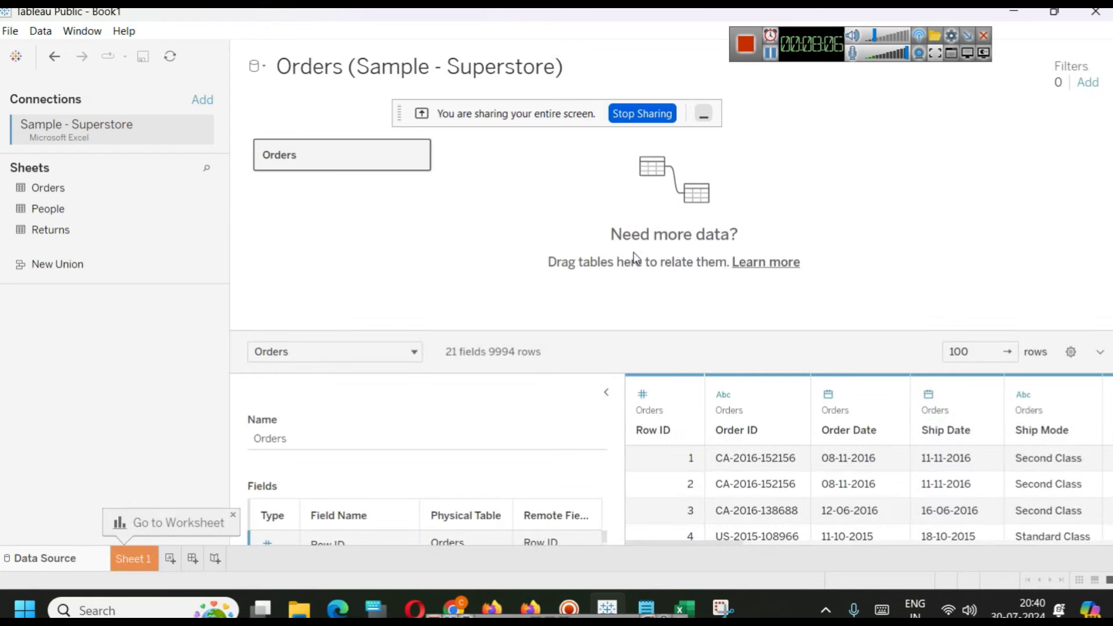
pyautogui.moveTo(656, 334); pyautogui.dragTo(633, 249)
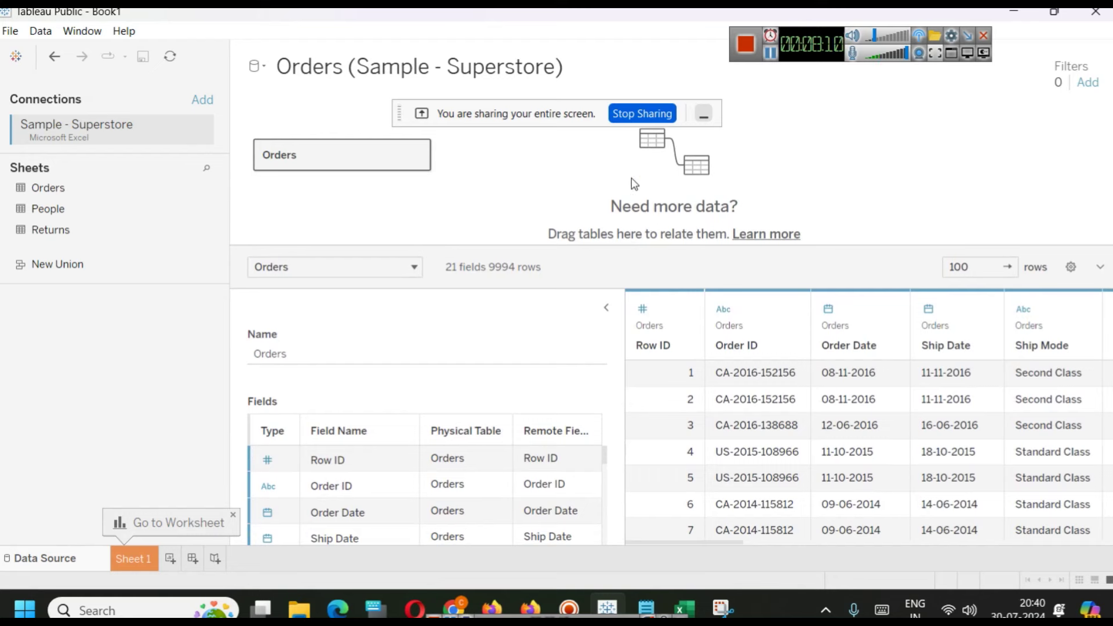
pyautogui.click(606, 308)
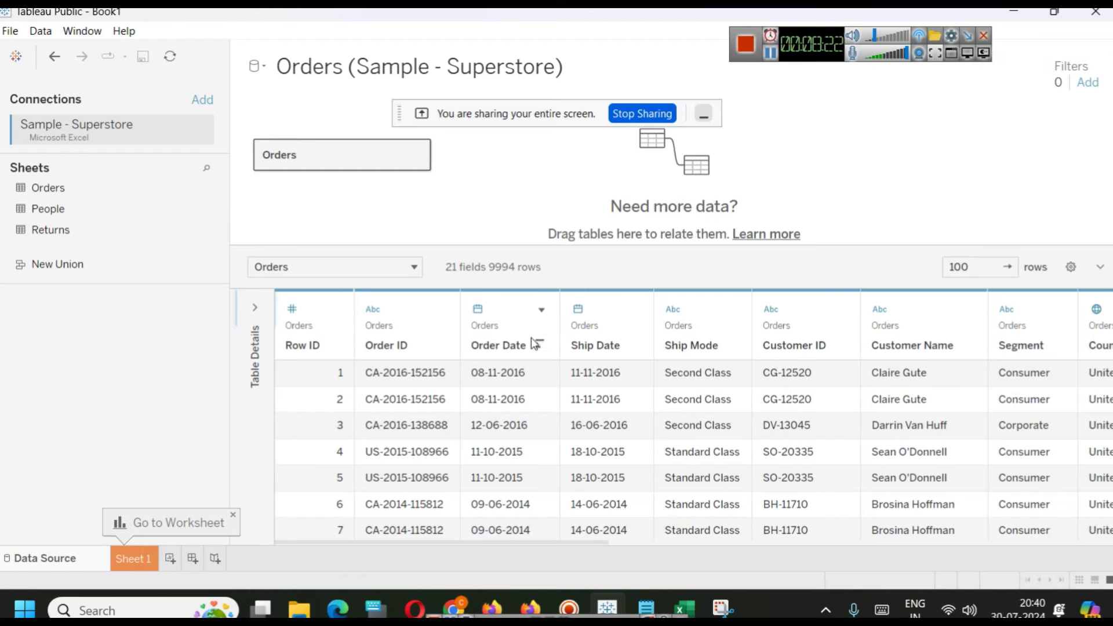
# Switch to Notepad and write the heading "For Tableau" with the entry "Dimensions" below it
pyautogui.click(644, 606)
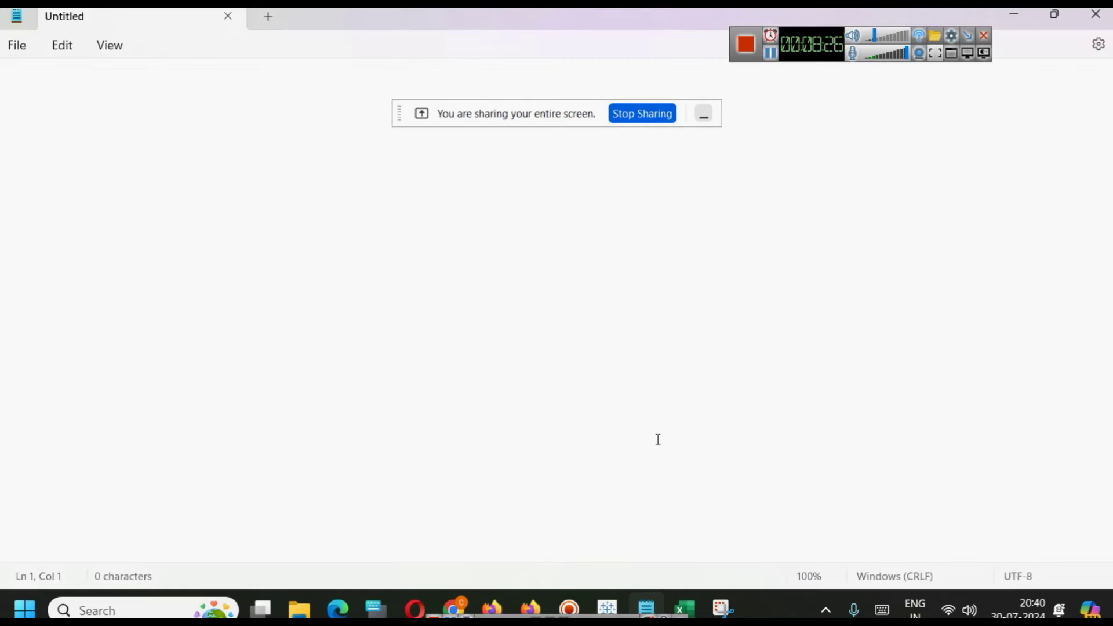
pyautogui.write('For Tableau')
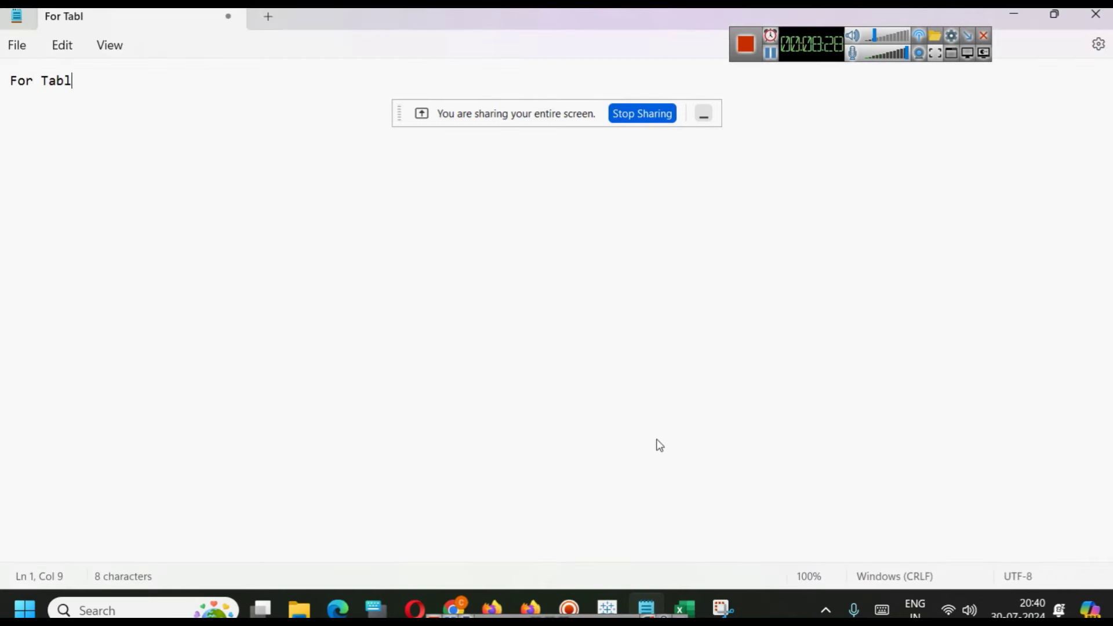
pyautogui.press('Return')
pyautogui.press('Return')
pyautogui.press('Return')
pyautogui.write('Di')
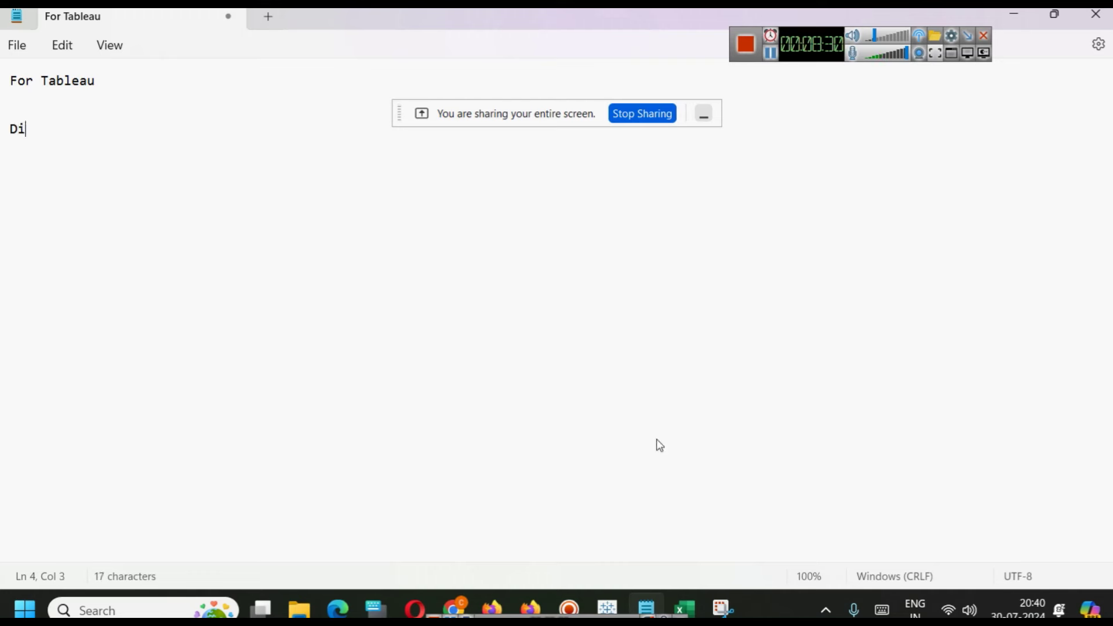
pyautogui.write('mensions')
pyautogui.press('Return')
pyautogui.press('Return')
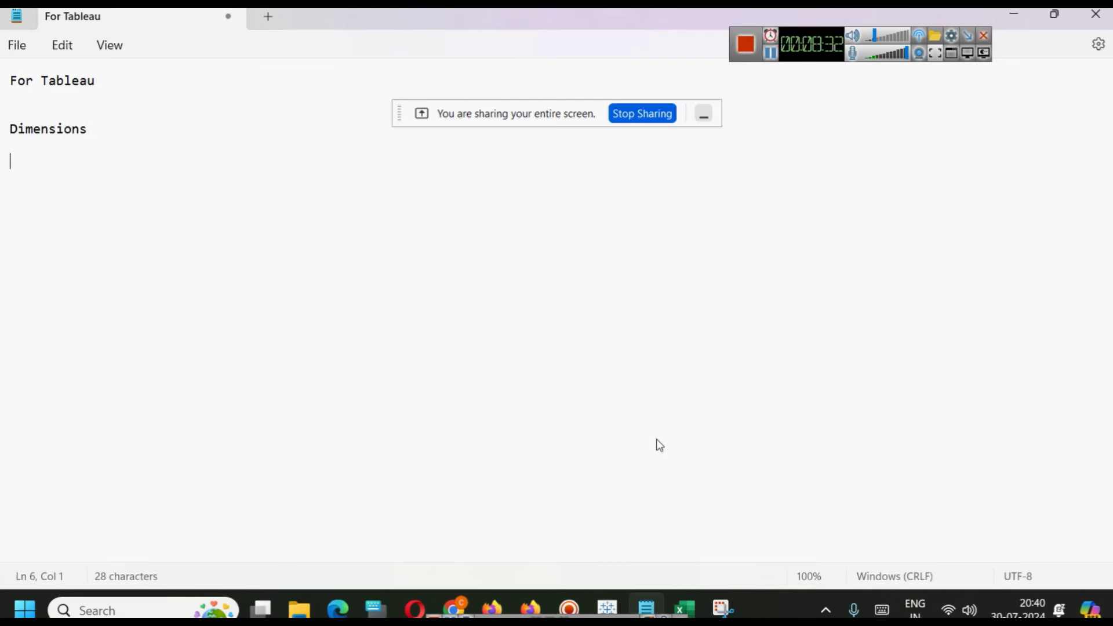
# Add the line "Measures - Numerical Data" below the Dimensions entry
pyautogui.write('Measures ')
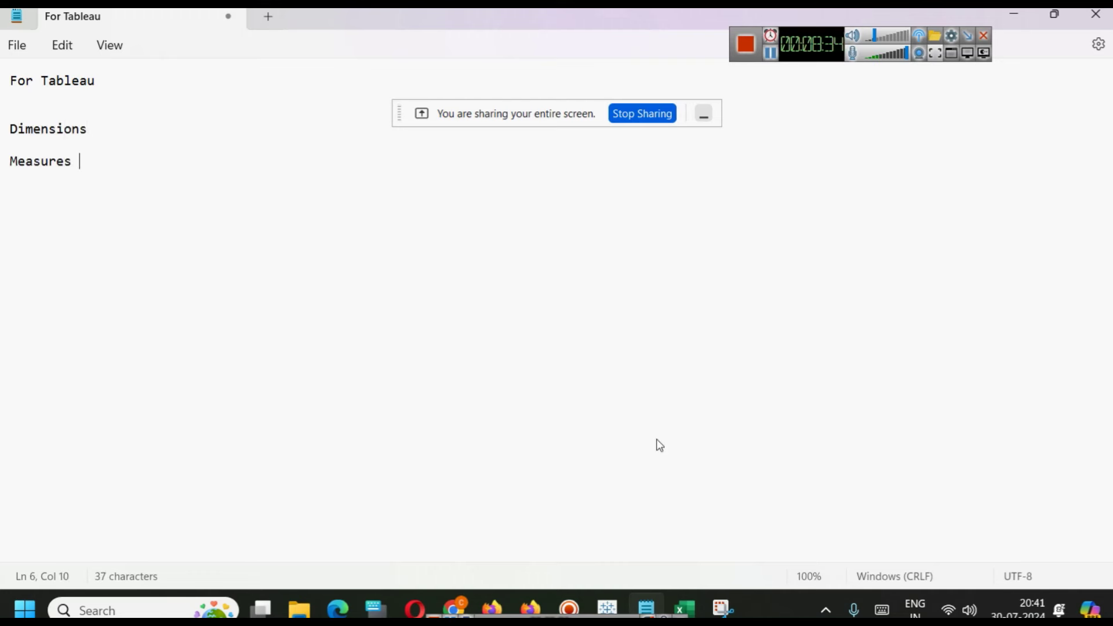
pyautogui.write('- Numerical D')
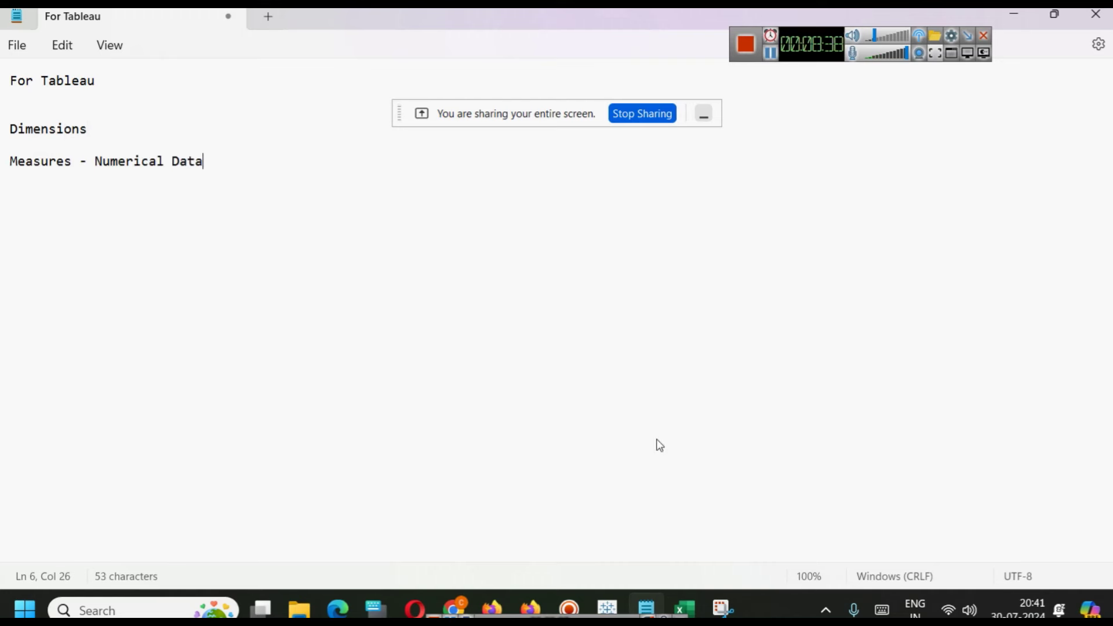
pyautogui.write('ata')
# Extend the Dimensions line with "- Non Numerical / Categorical"
pyautogui.press('Up')
pyautogui.press('Up')
pyautogui.write('- Non Numerical - Ca')
pyautogui.press('BackSpace')
pyautogui.press('BackSpace')
pyautogui.press('BackSpace')
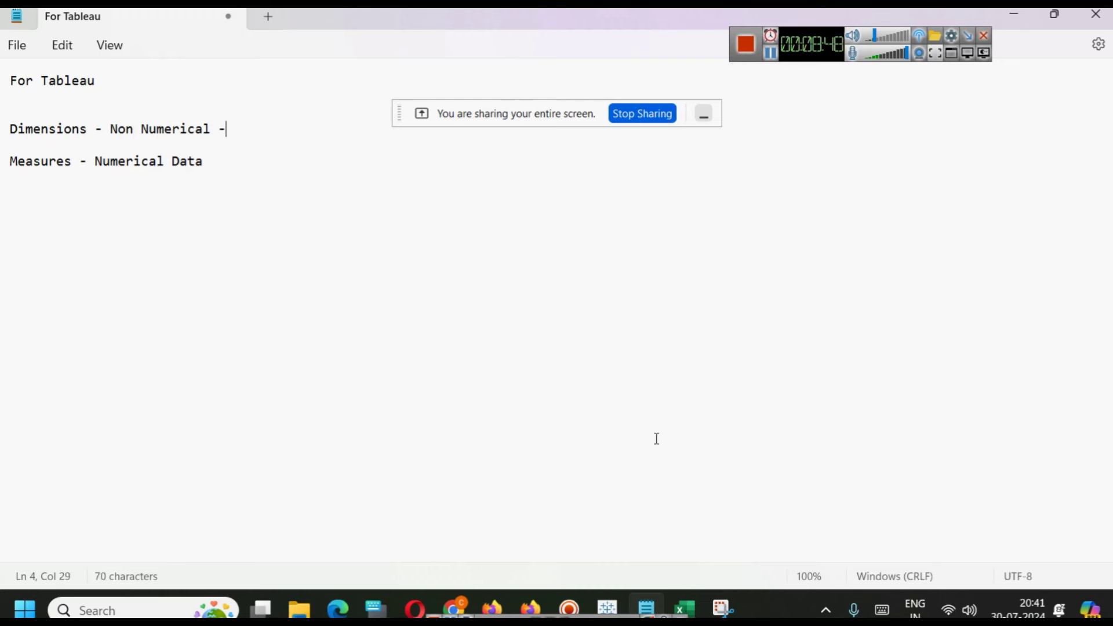
pyautogui.write('/ Catego')
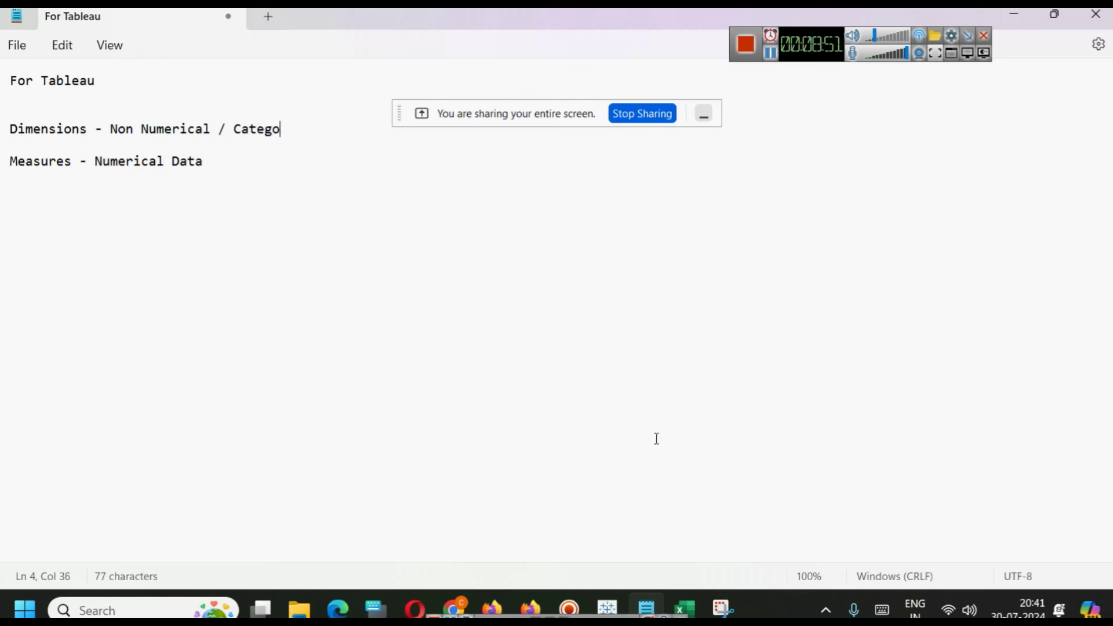
pyautogui.write('rical')
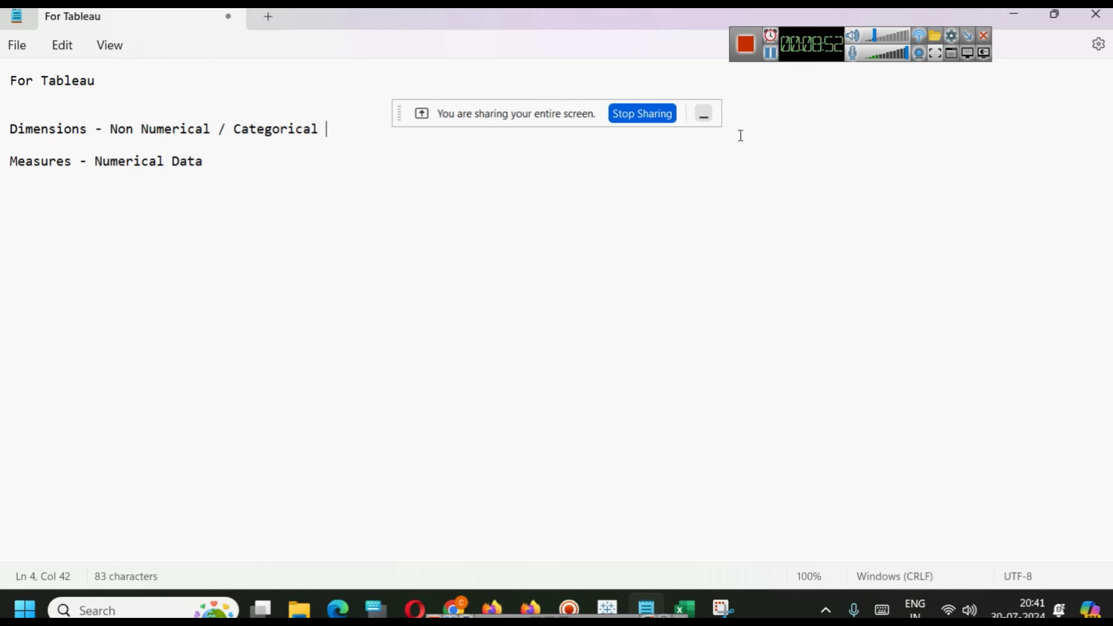
# Append the examples "- Sales , Profit, Quantity , Discount" to the Measures line
pyautogui.scroll(2, 554, 240)
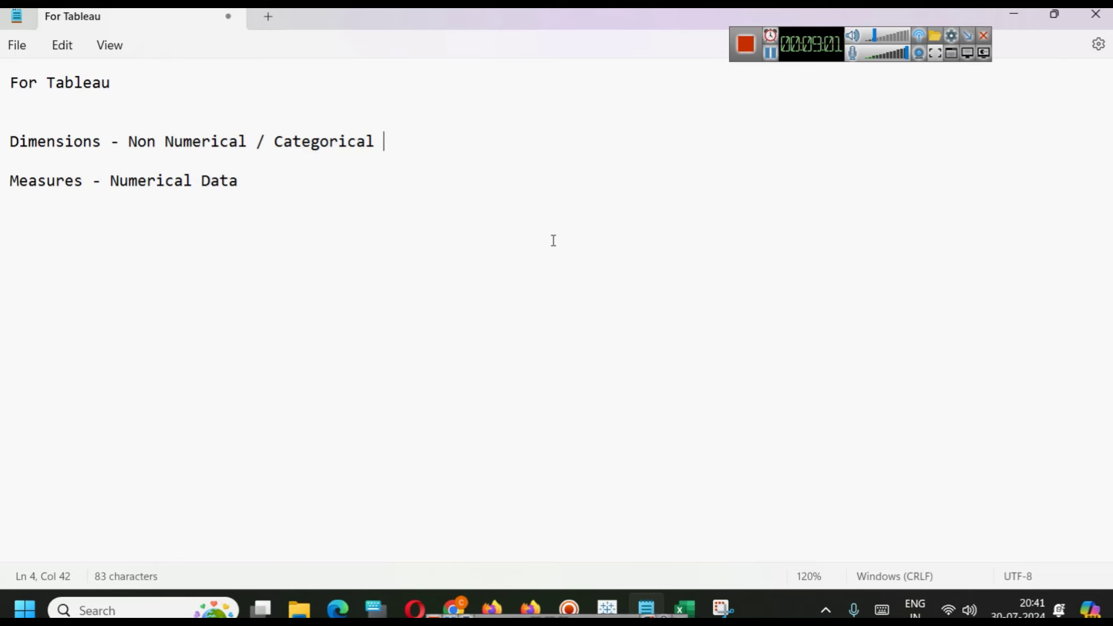
pyautogui.click(310, 202)
pyautogui.write('- Sales , Profit')
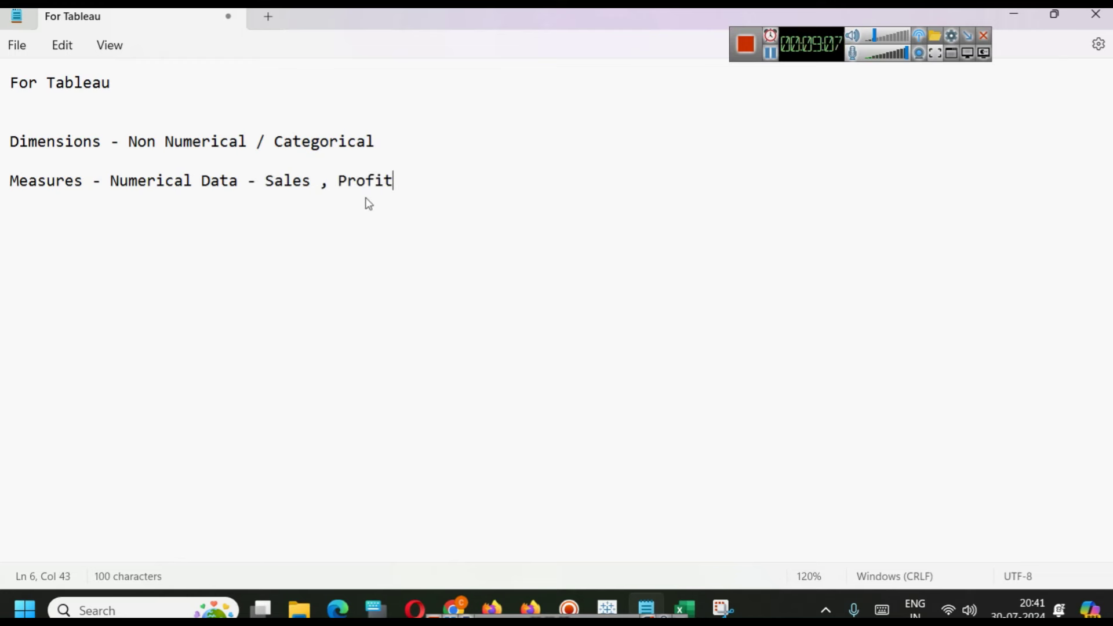
pyautogui.write(', Quantity ')
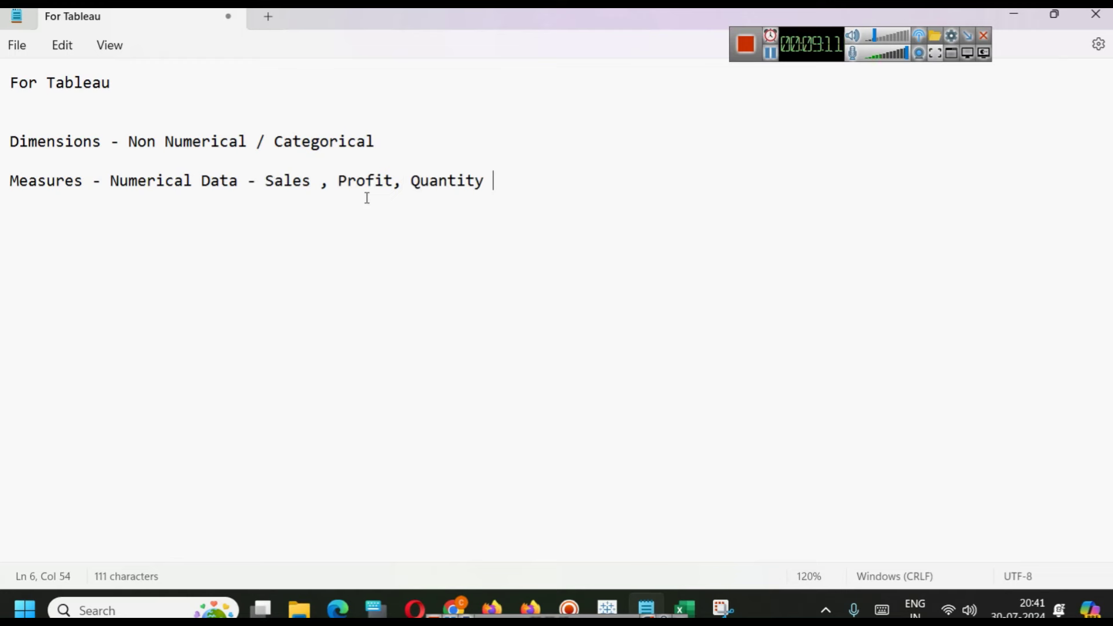
pyautogui.write(', Discount')
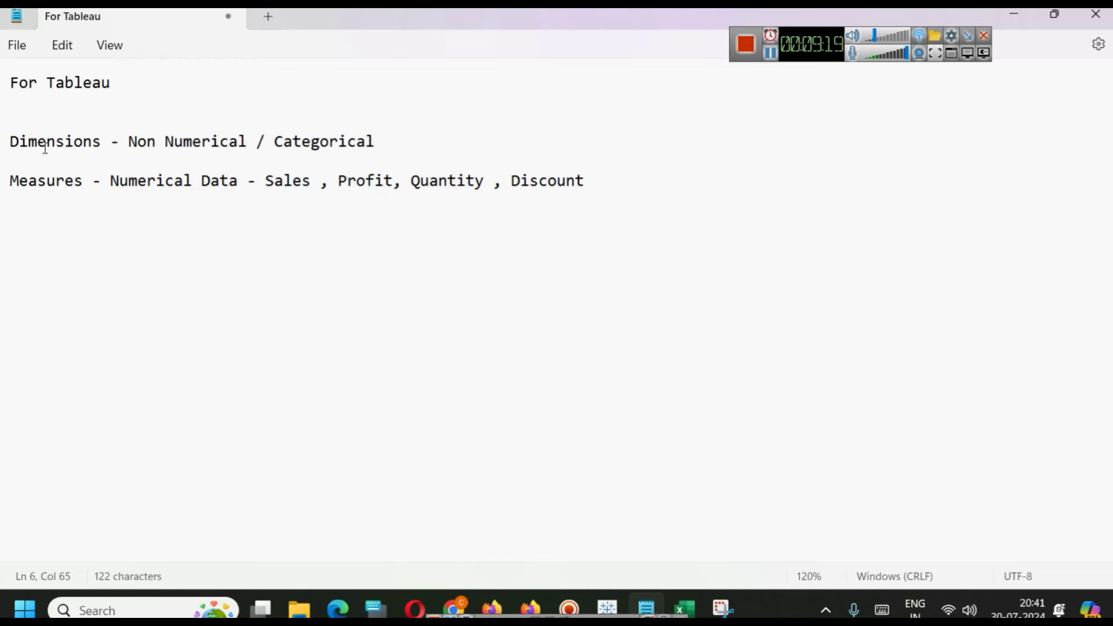
# Return to Tableau Public and examine the Orders preview for its dimension columns and the Sales, Quantity, Discount and Profit measures
pyautogui.click(1013, 13)
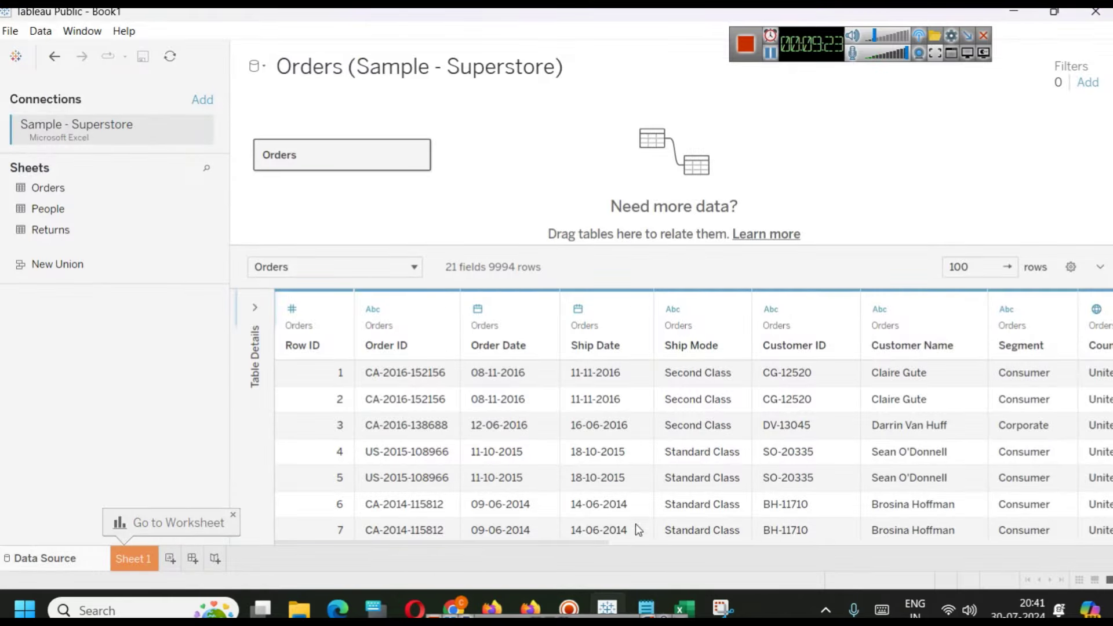
pyautogui.moveTo(508, 540); pyautogui.dragTo(1093, 530)
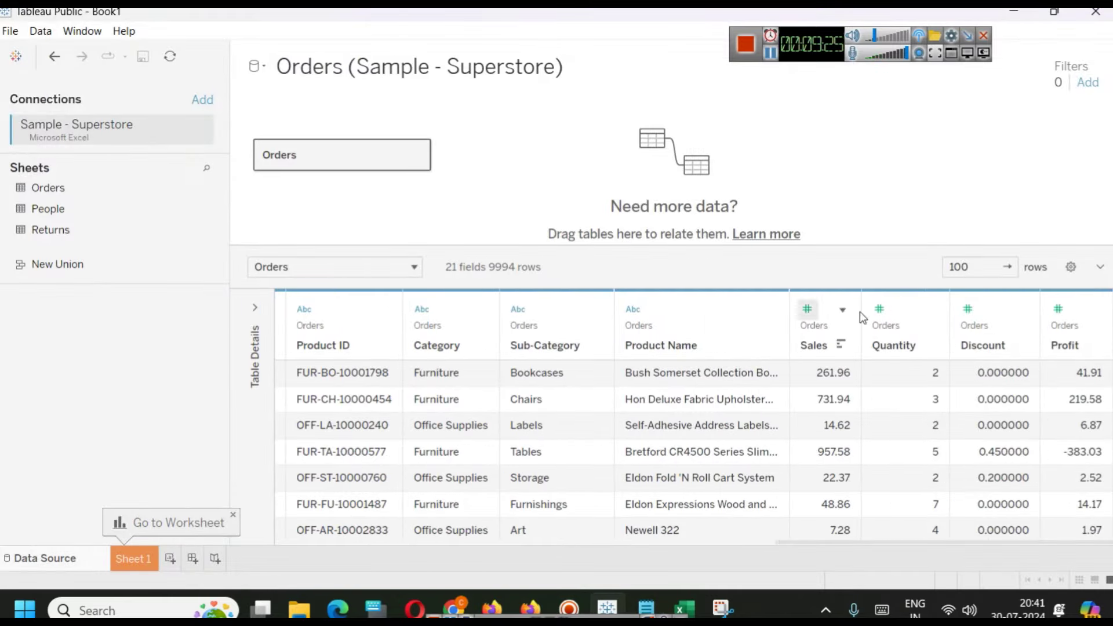
pyautogui.click(925, 538)
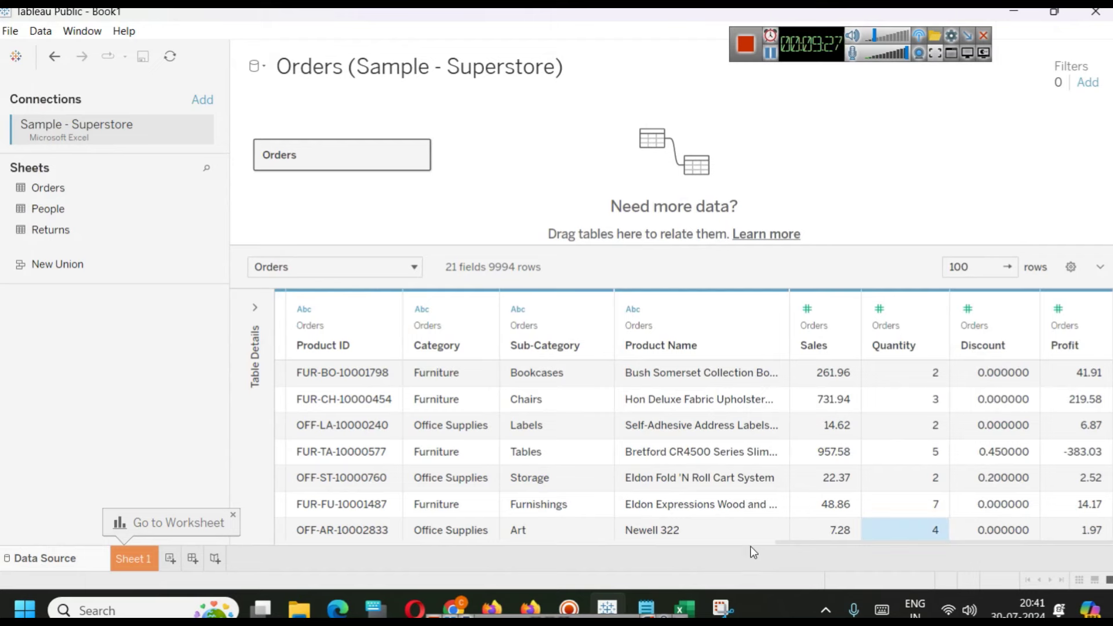
pyautogui.moveTo(807, 541); pyautogui.dragTo(246, 529)
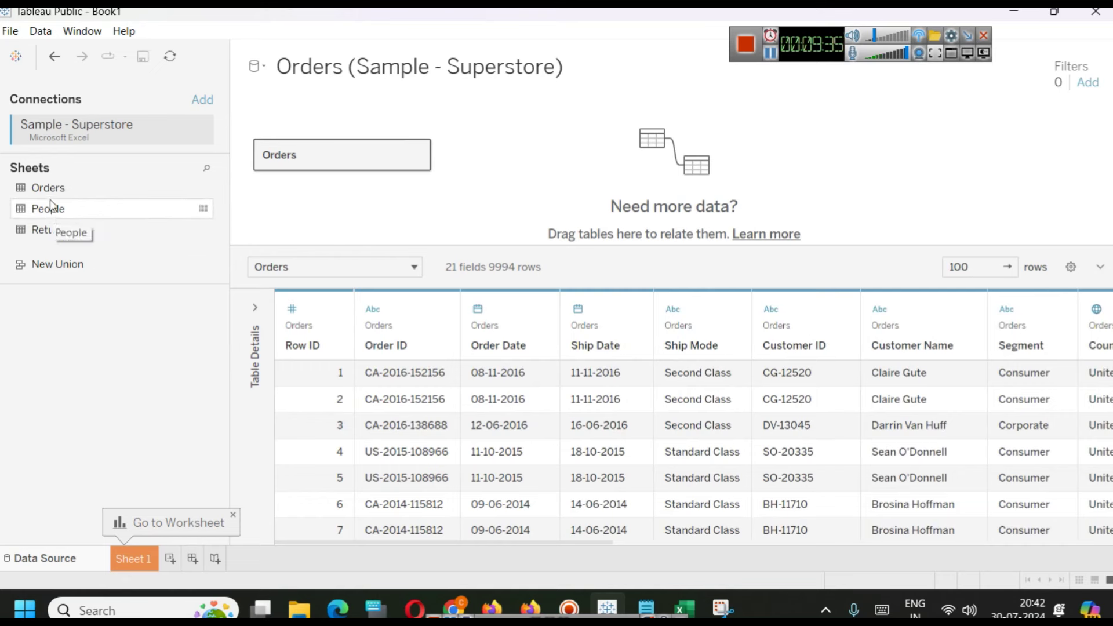
# Add the Returns table to the canvas related to Orders, and show the relationship's field settings
pyautogui.moveTo(57, 226); pyautogui.dragTo(582, 148)
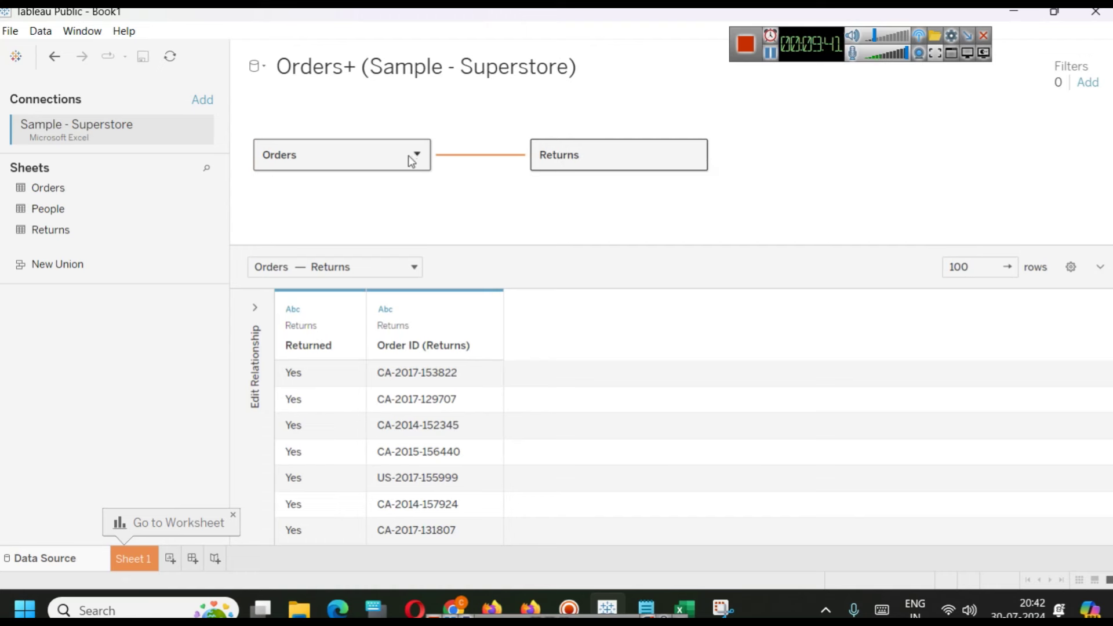
pyautogui.moveTo(468, 159)
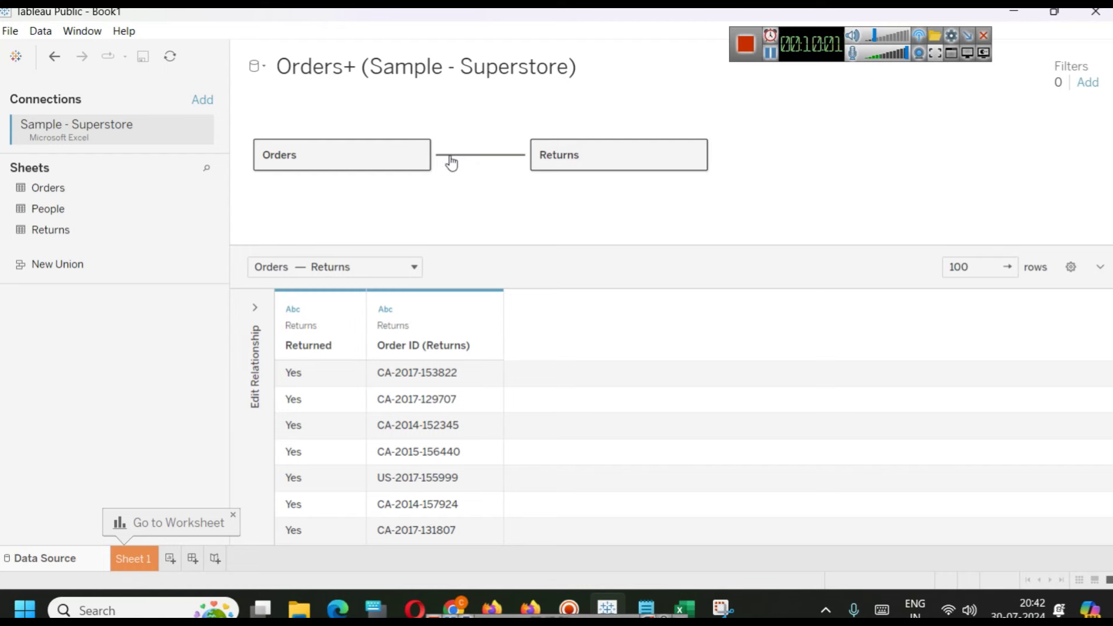
pyautogui.click(259, 311)
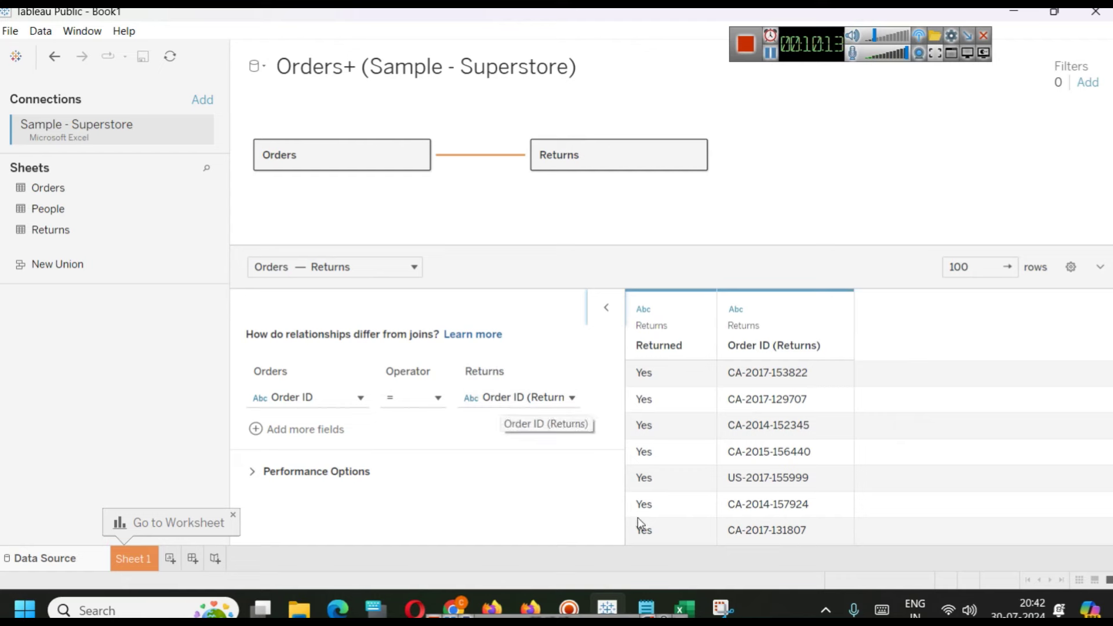
# Compare the Order ID columns of the Orders and Returns sheets in sample-superstore.xls in Excel, and return to Tableau Public
pyautogui.moveTo(681, 592)
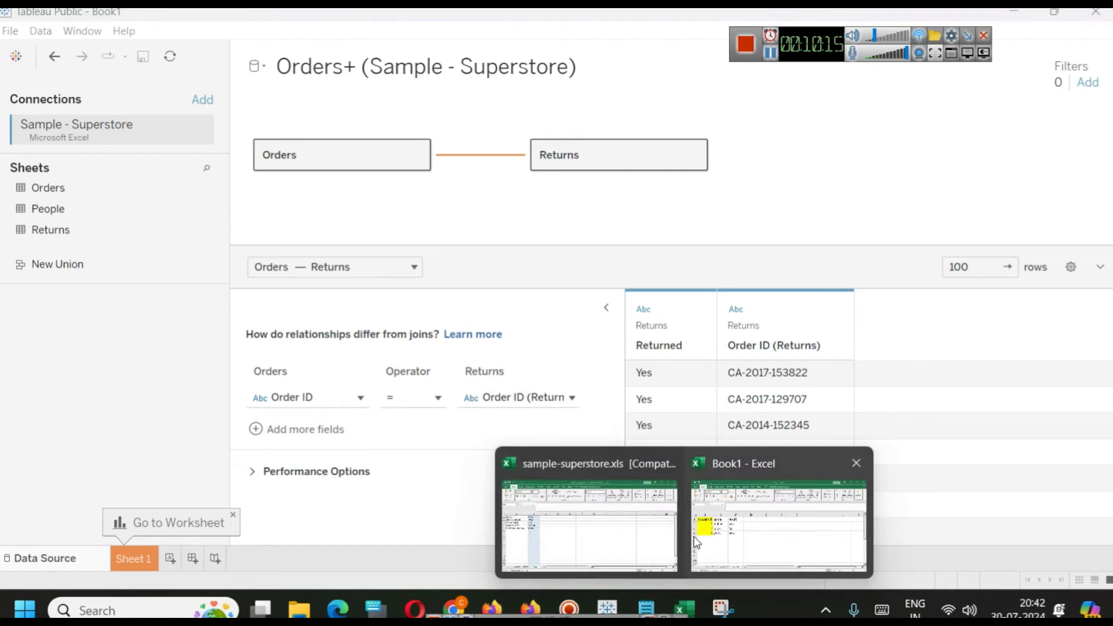
pyautogui.click(589, 521)
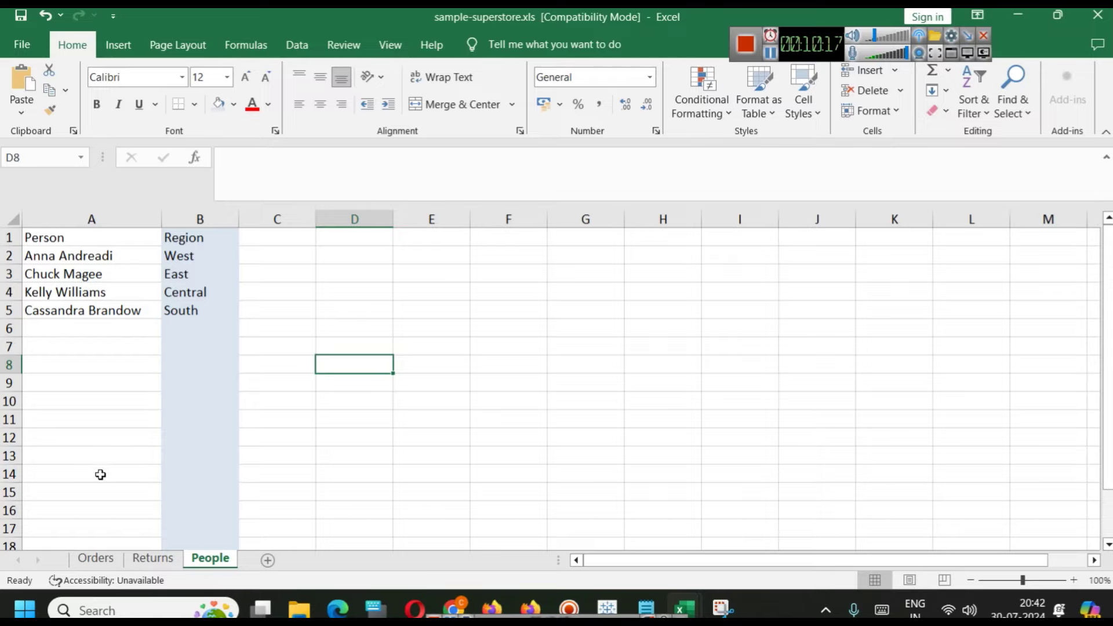
pyautogui.click(96, 558)
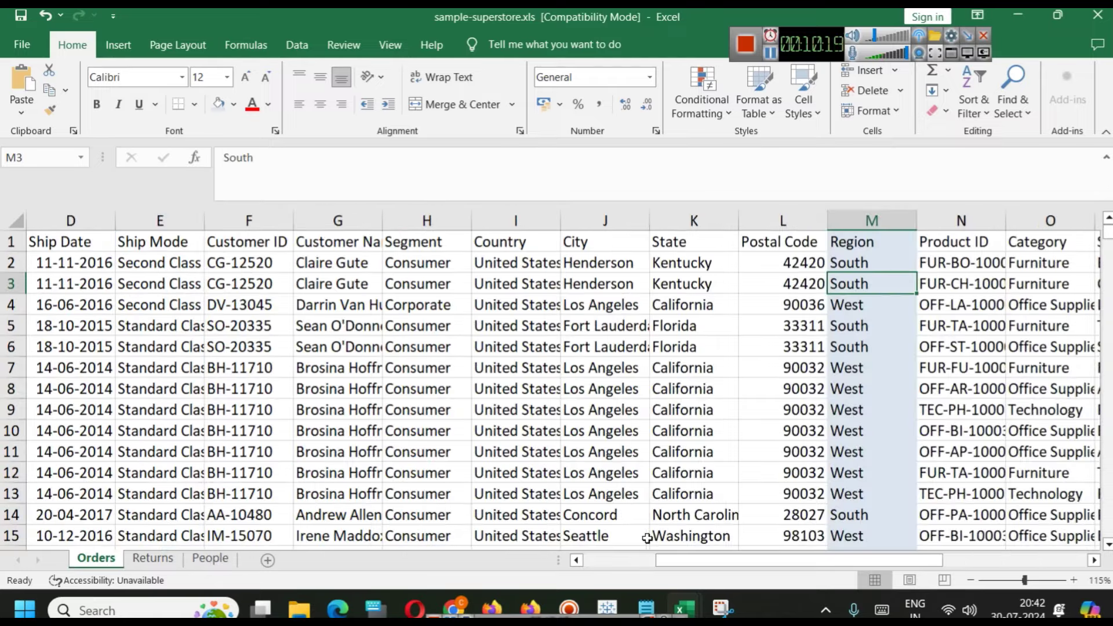
pyautogui.click(615, 561)
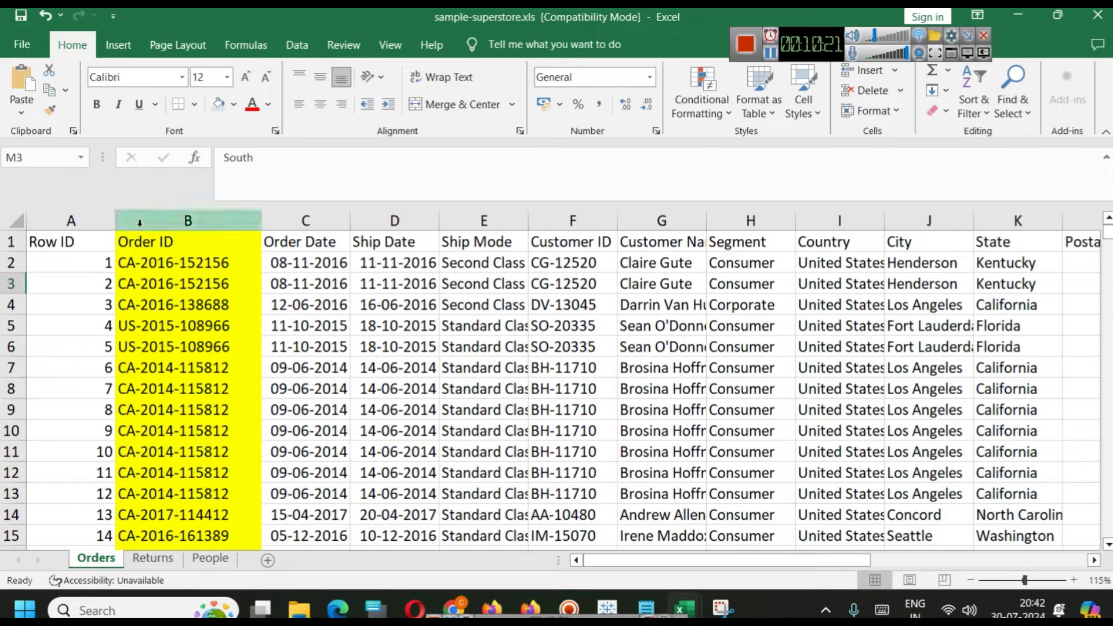
pyautogui.click(160, 560)
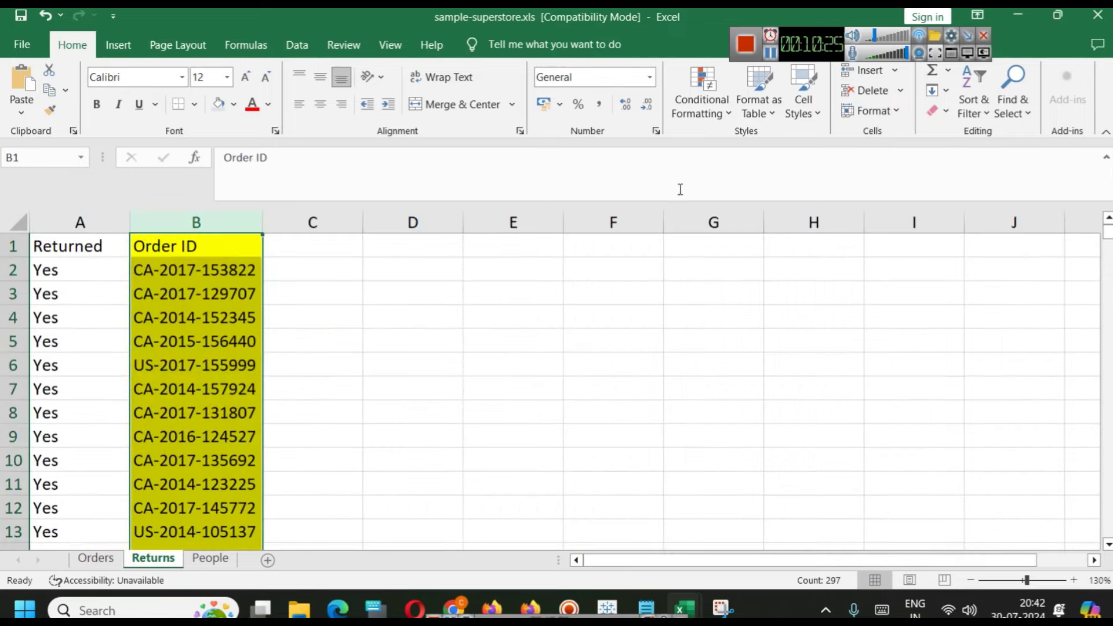
pyautogui.hotkey('alt', 'Tab')
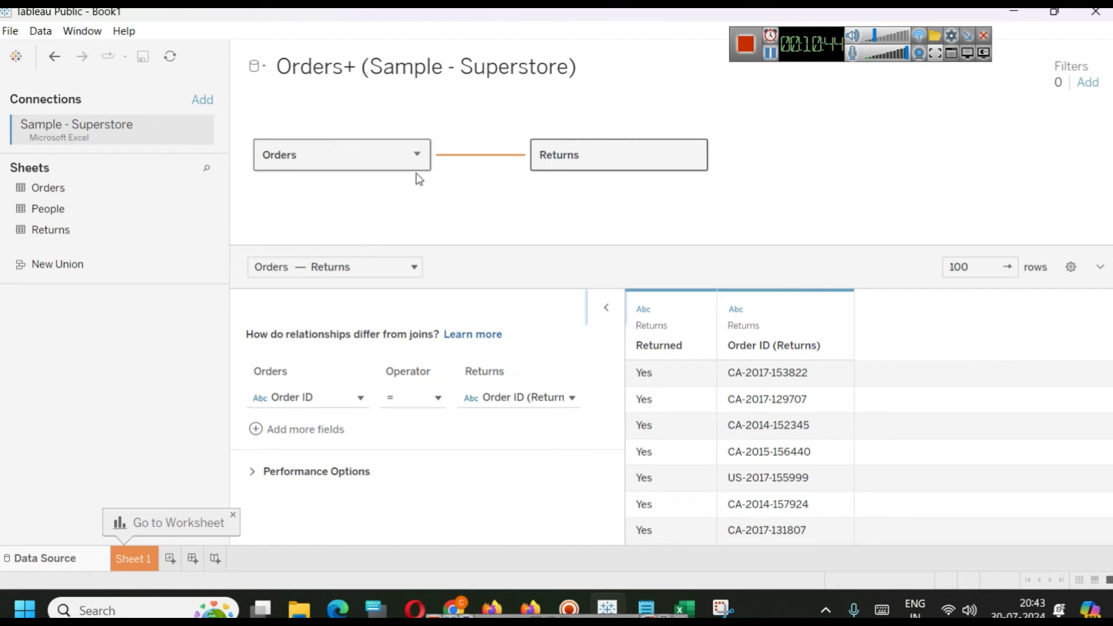
# Examine the Returns and Orders previews and the fields each table offers for their Order ID relationship
pyautogui.click(581, 166)
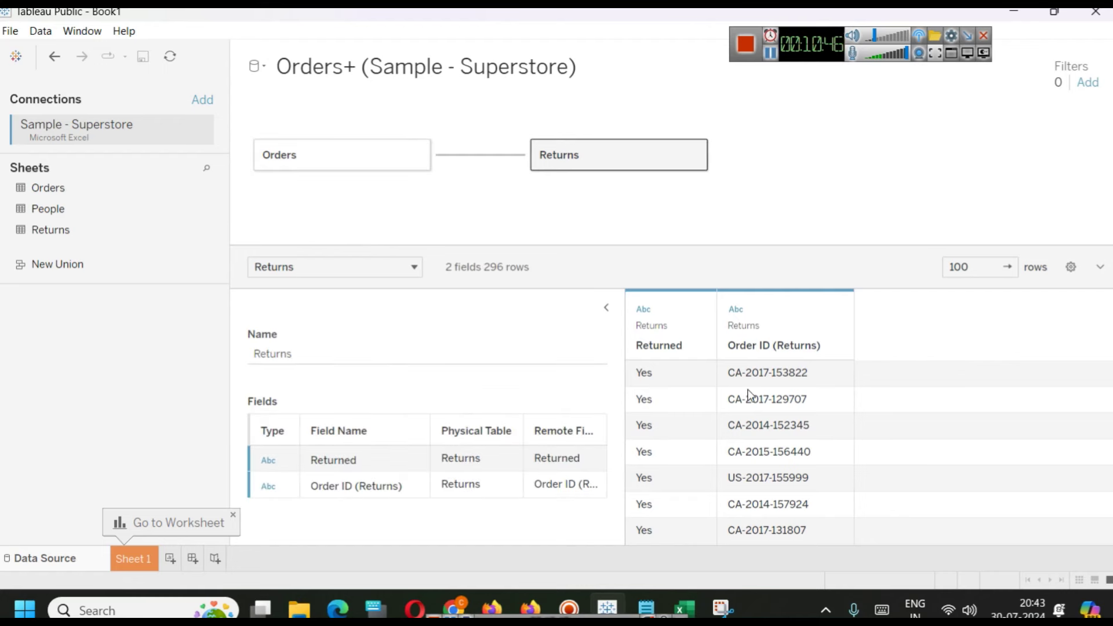
pyautogui.click(312, 173)
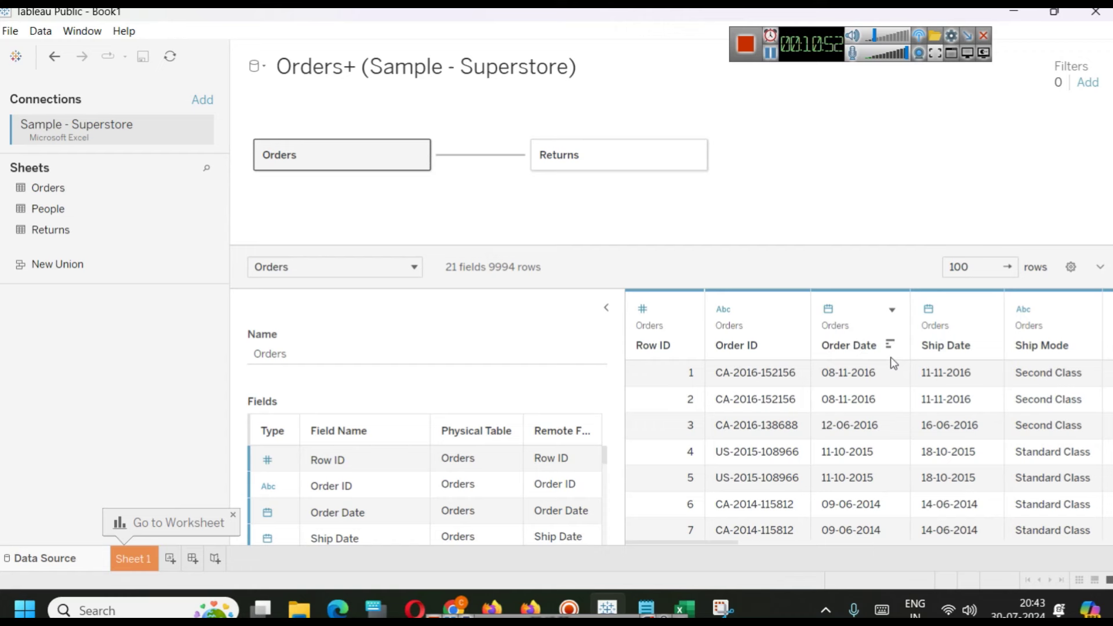
pyautogui.click(486, 157)
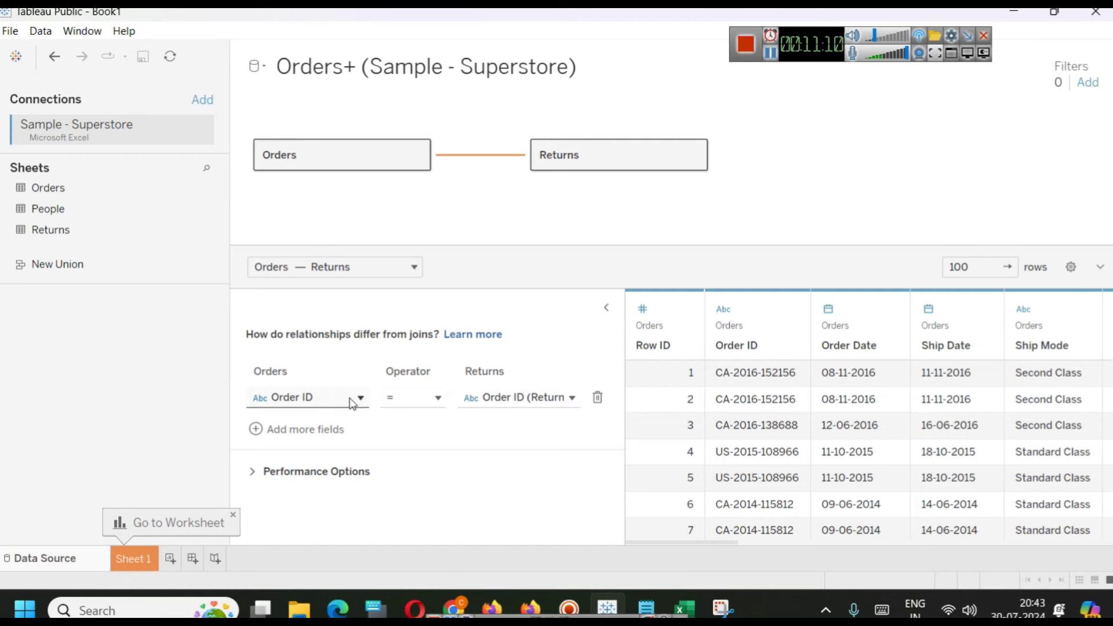
pyautogui.click(513, 400)
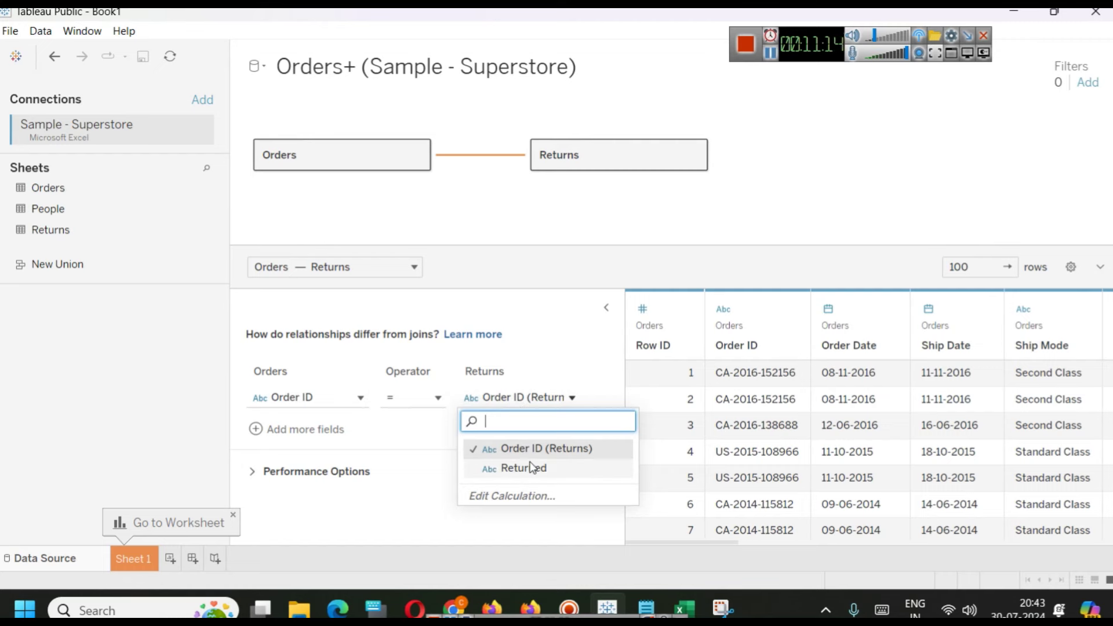
pyautogui.click(331, 397)
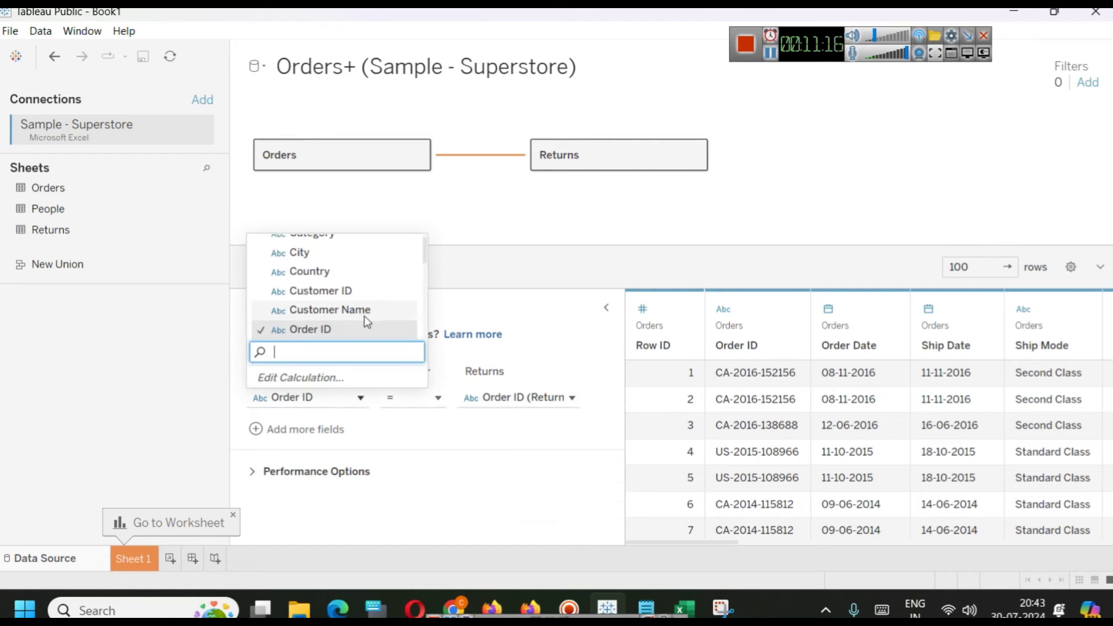
pyautogui.scroll(1, 368, 310)
pyautogui.scroll(-5, 374, 304)
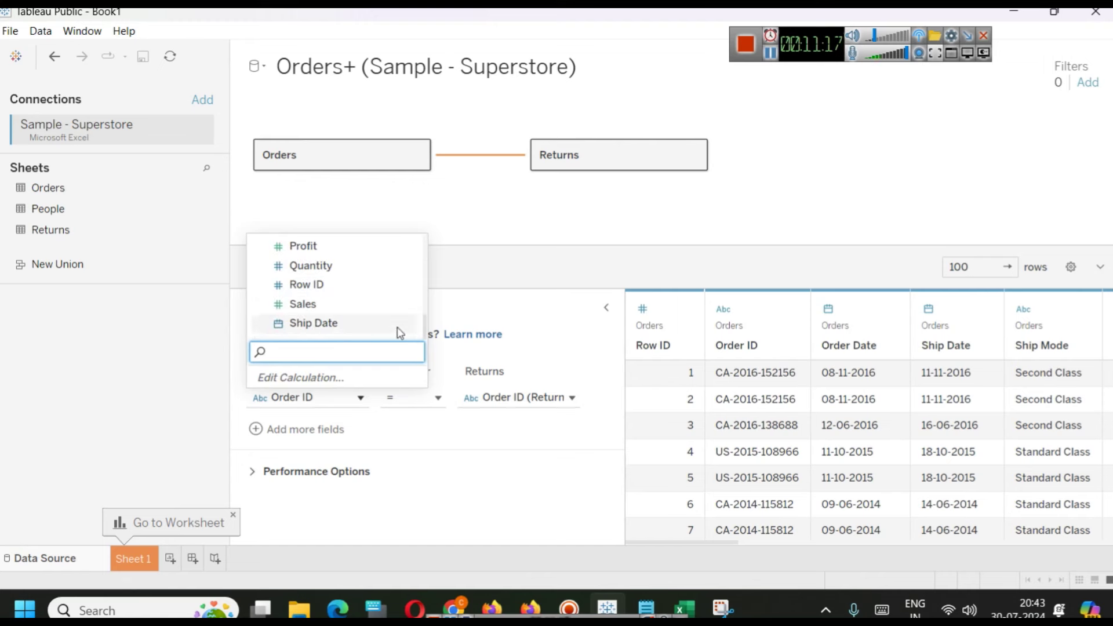
pyautogui.click(427, 478)
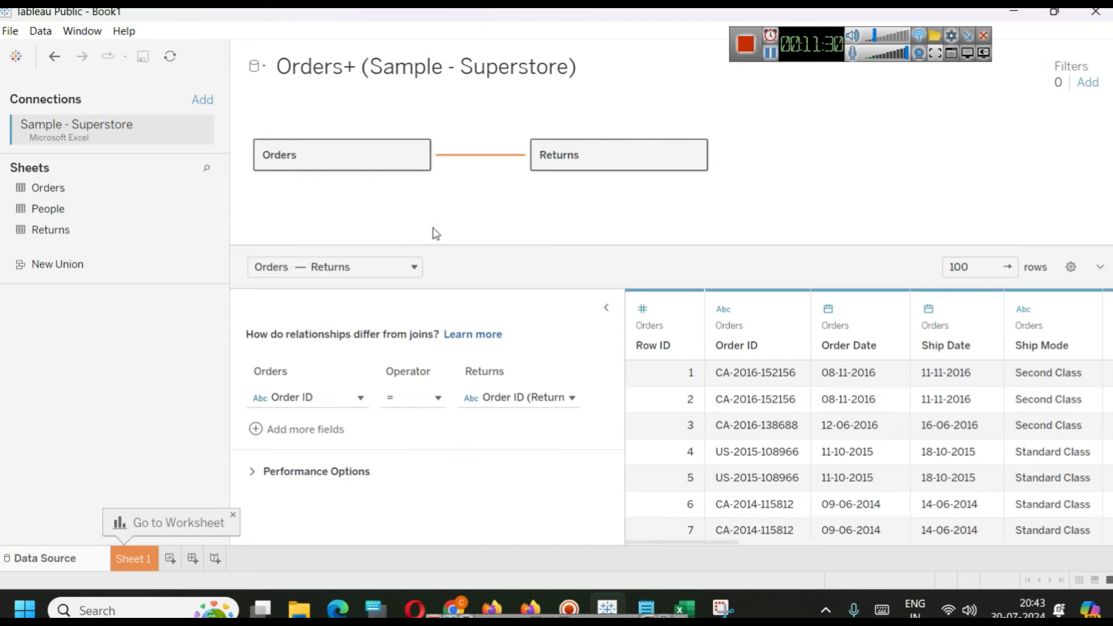
# Add the People table to the canvas related to Orders, and review the Orders–Returns relationship
pyautogui.moveTo(87, 206); pyautogui.dragTo(519, 228)
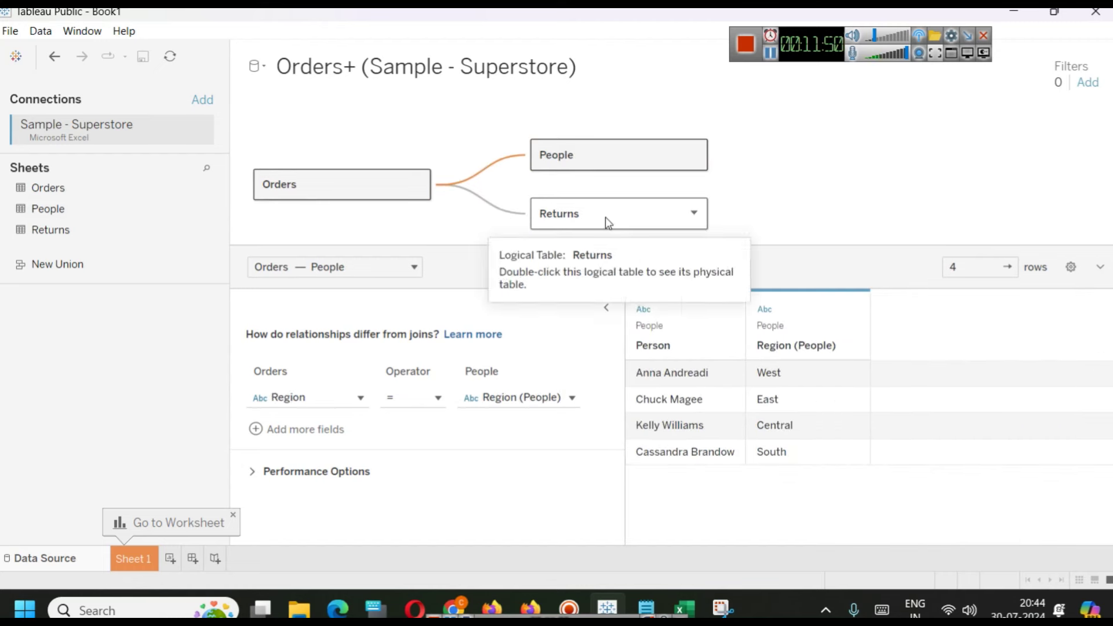
pyautogui.click(619, 211)
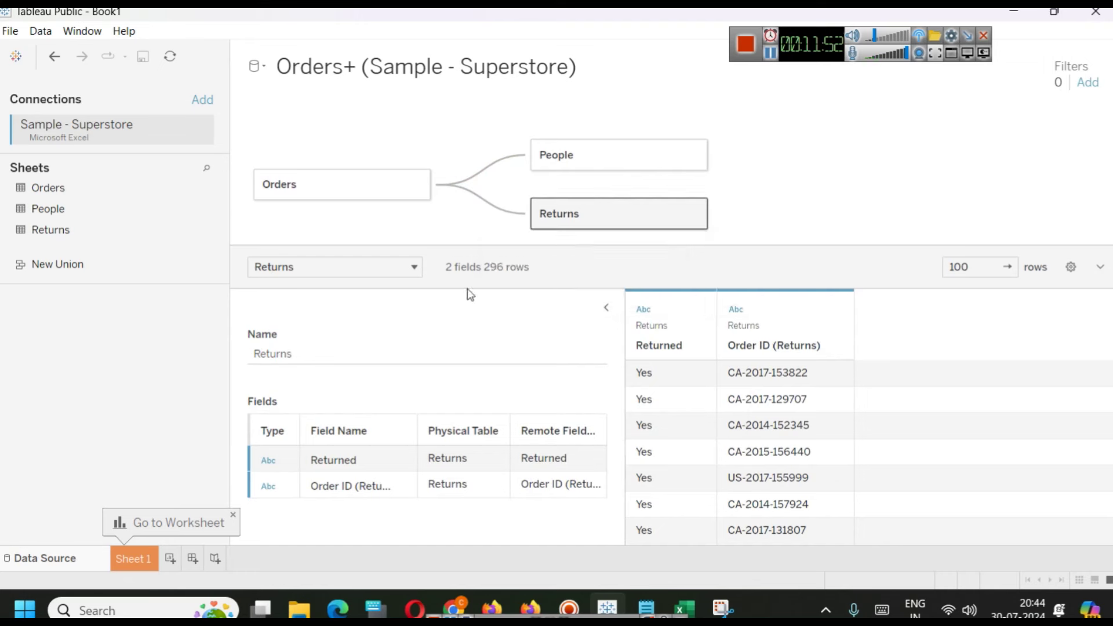
pyautogui.click(486, 216)
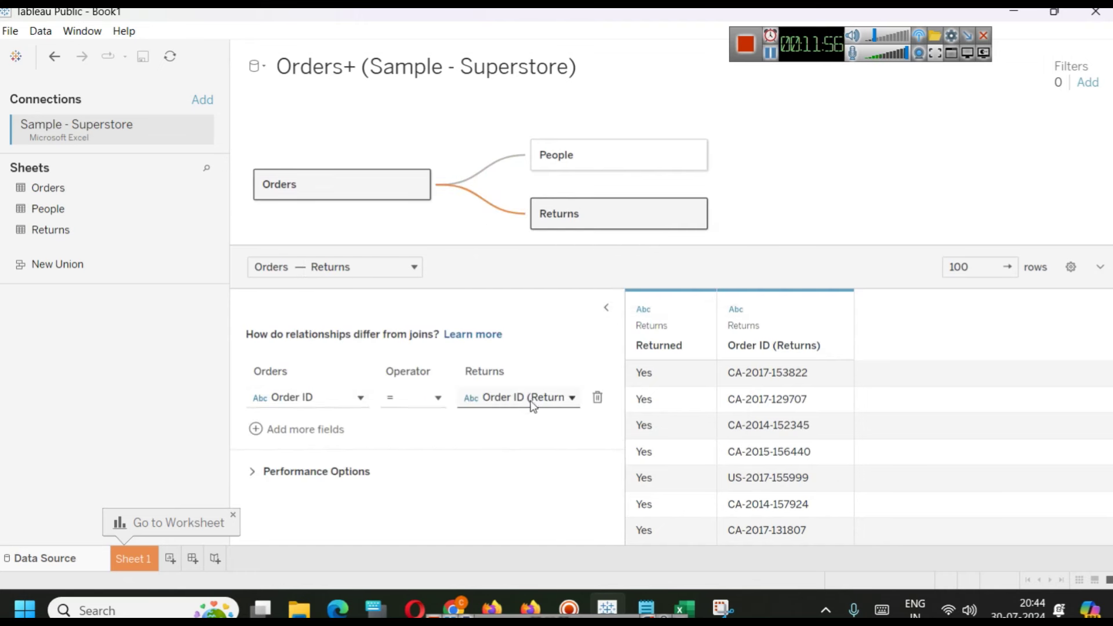
# Try the <> operator on the Orders–People Region relationship, and set it back to =
pyautogui.click(486, 173)
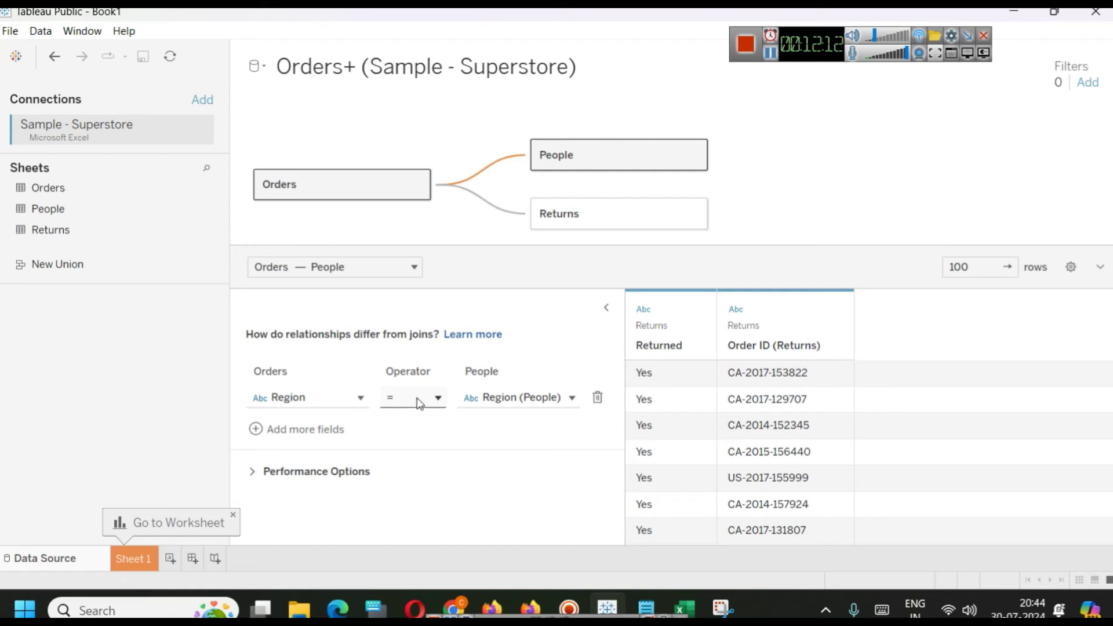
pyautogui.click(438, 398)
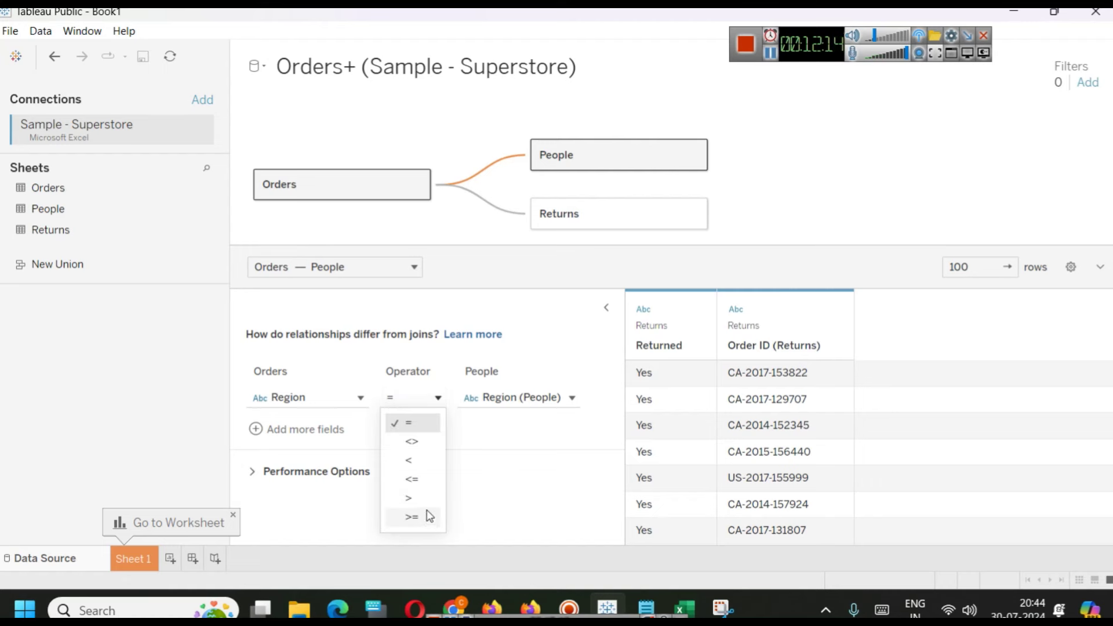
pyautogui.click(415, 442)
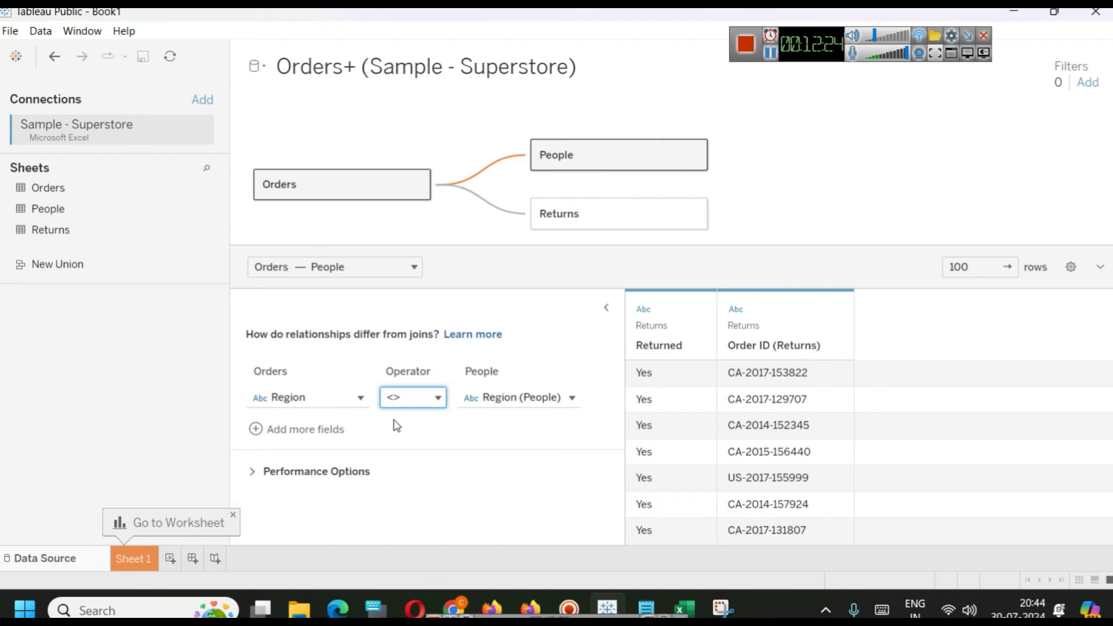
pyautogui.click(415, 397)
pyautogui.click(415, 429)
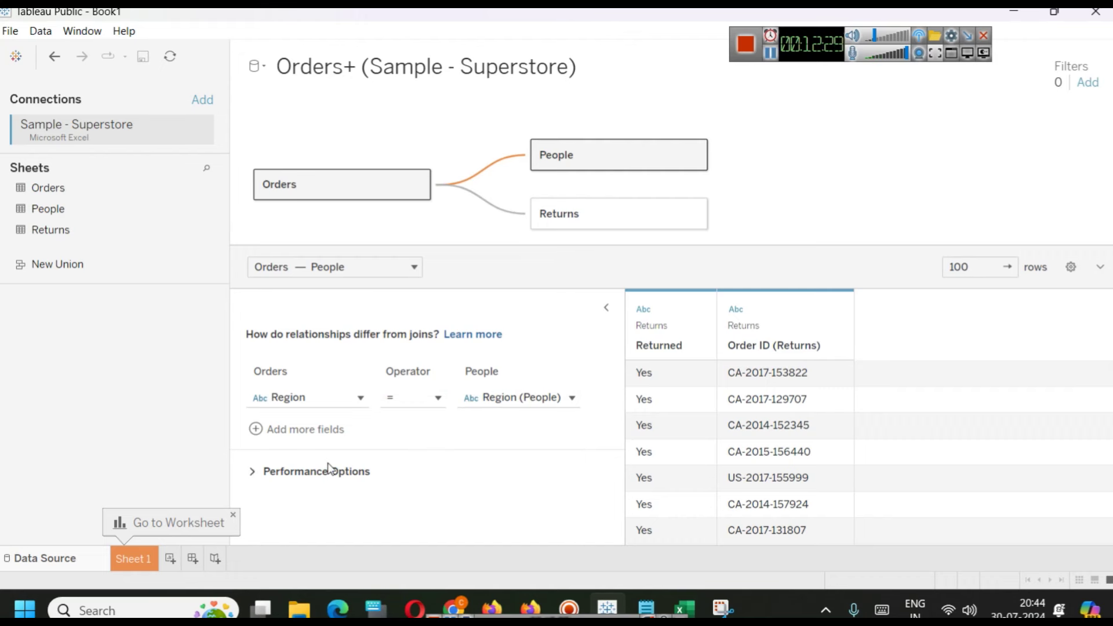
# Open Sheet 1 and collapse the field lists of the Orders, People and Returns tables
pyautogui.moveTo(597, 247)
pyautogui.mouseDown()
pyautogui.moveTo(609, 263)
pyautogui.moveTo(594, 266)
pyautogui.mouseUp()
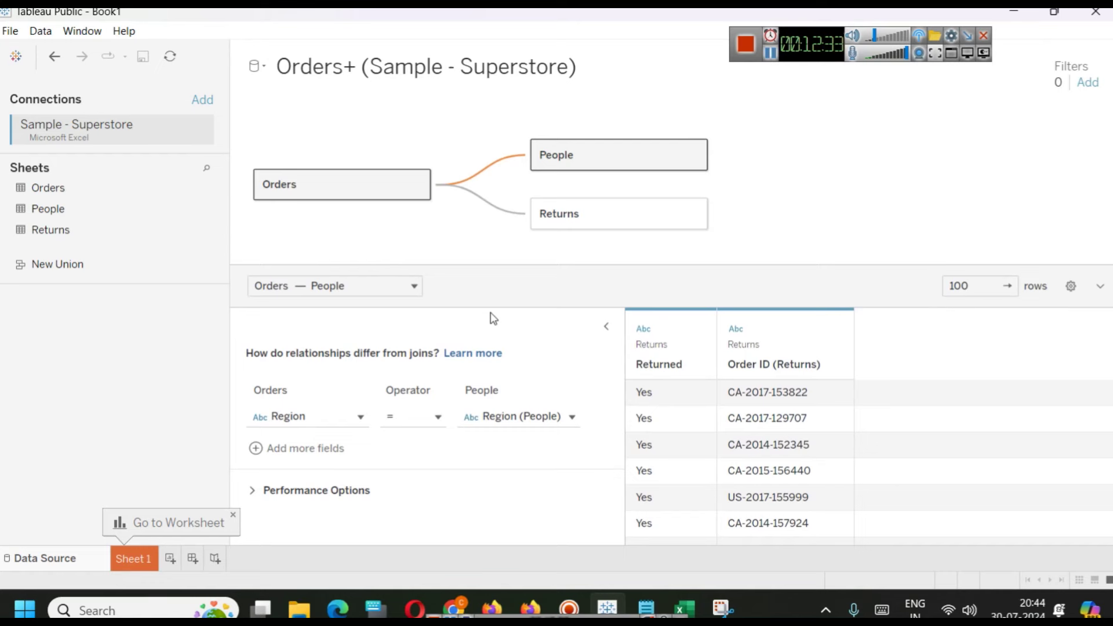
pyautogui.hotkey('ctrl', 'Tab')
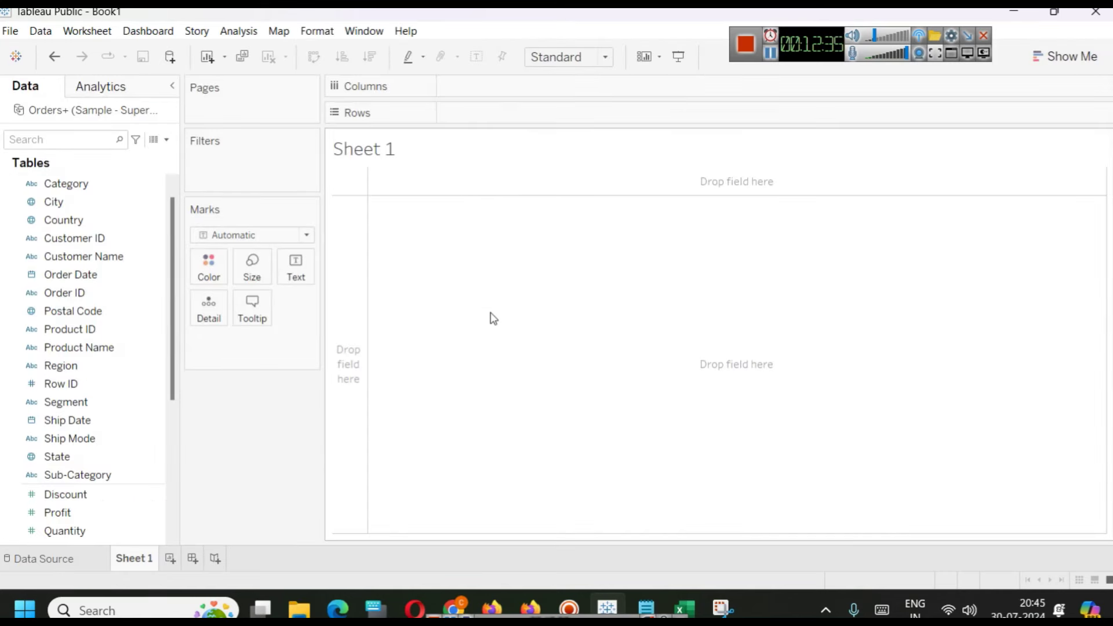
pyautogui.click(81, 256)
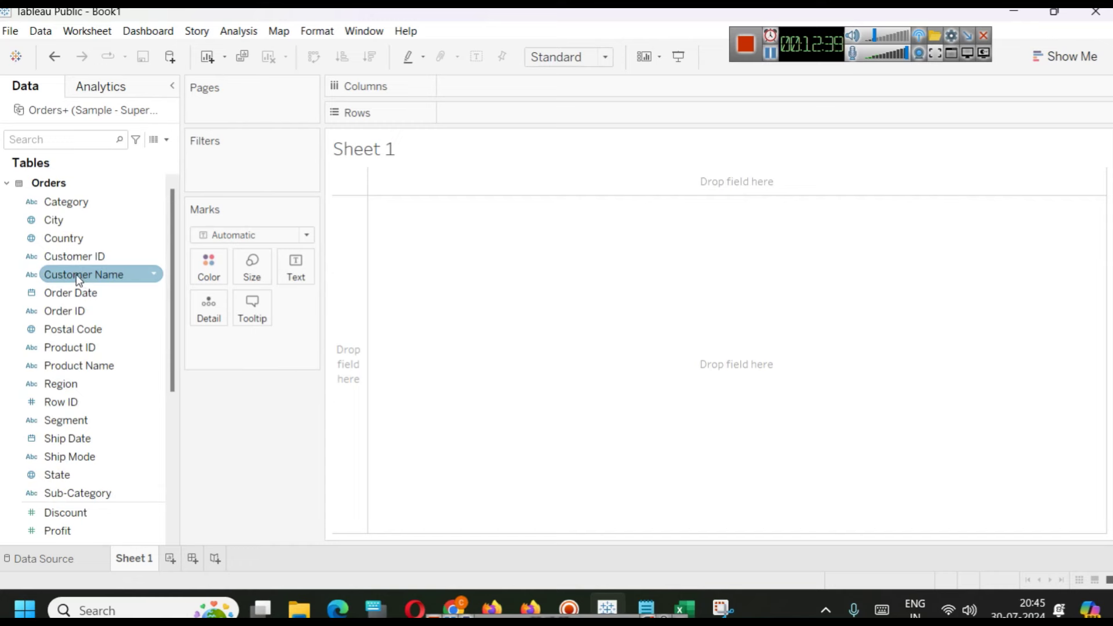
pyautogui.click(7, 184)
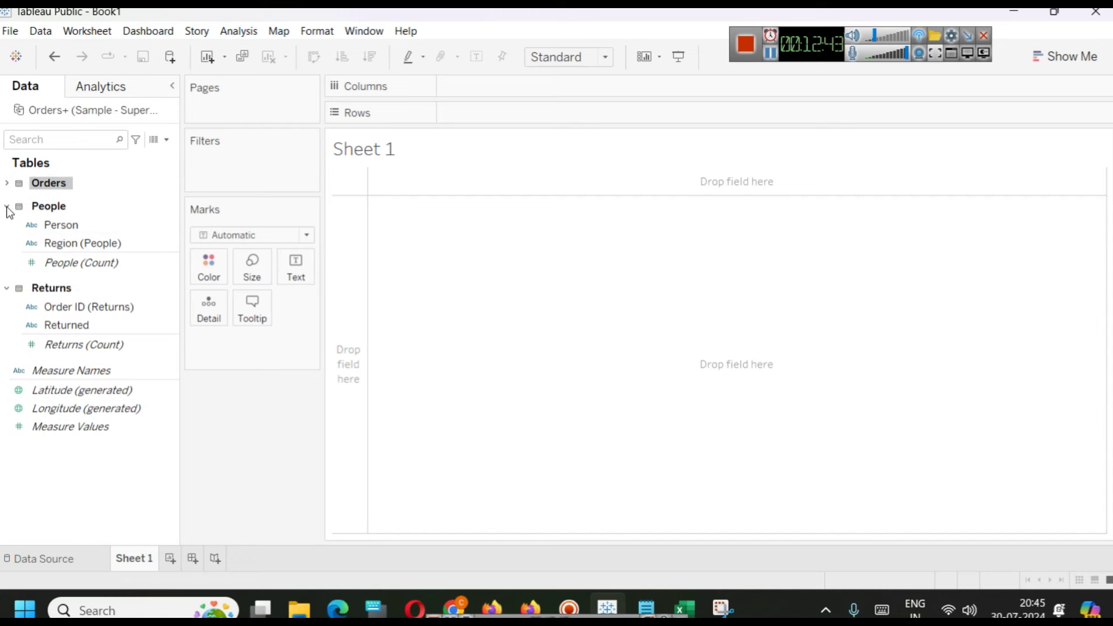
pyautogui.click(7, 206)
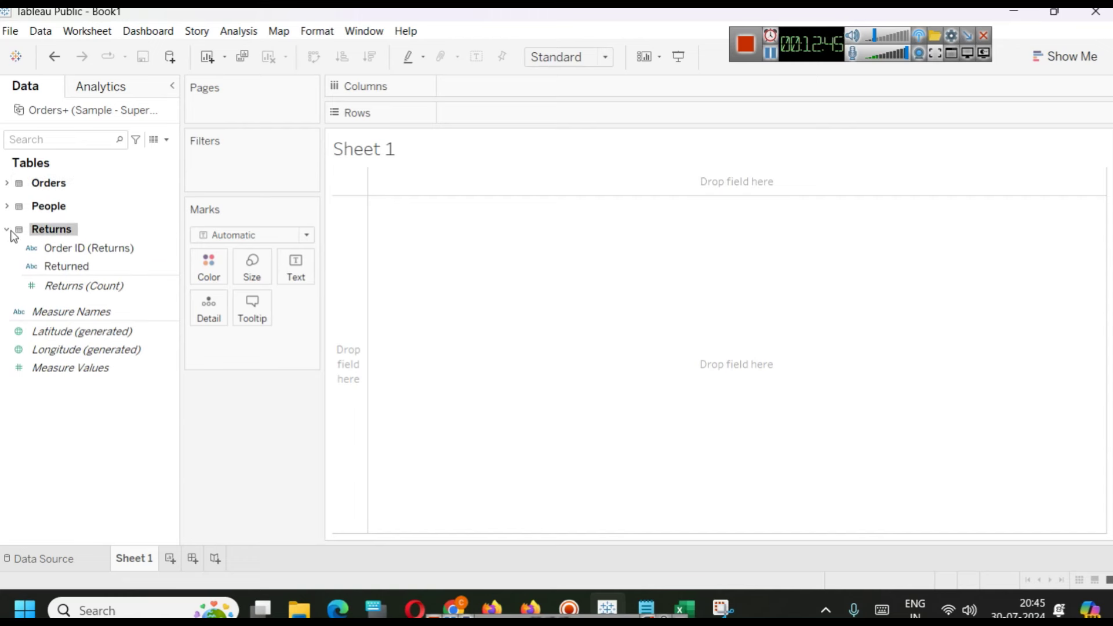
pyautogui.click(7, 229)
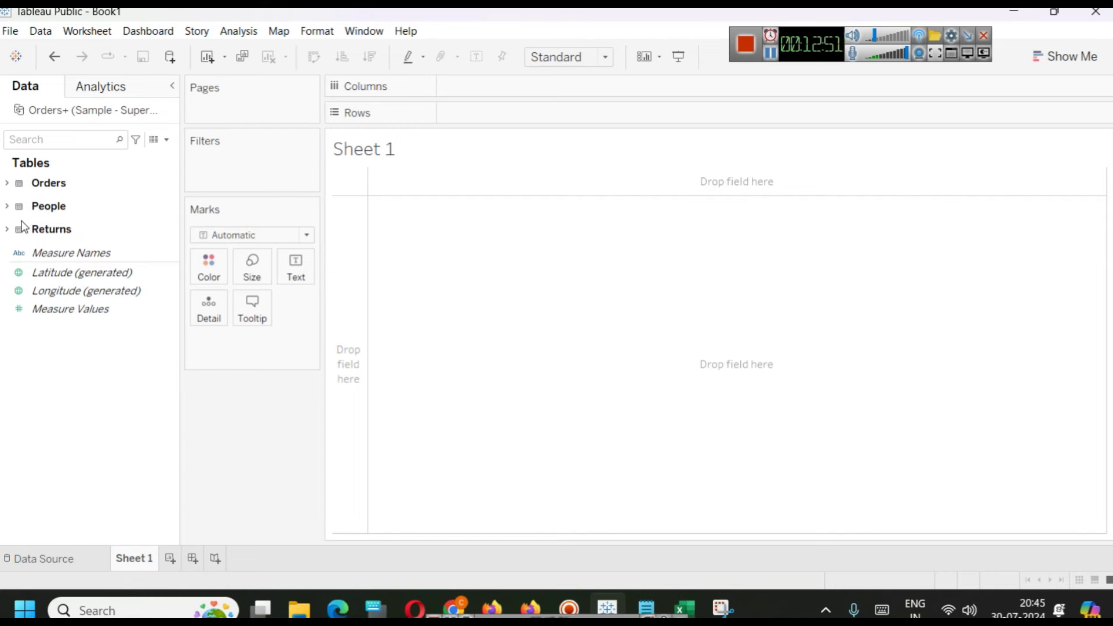
# Expand the Orders table to examine its dimensions and its Discount, Profit, Quantity and Sales measures, and expand the People table
pyautogui.click(7, 183)
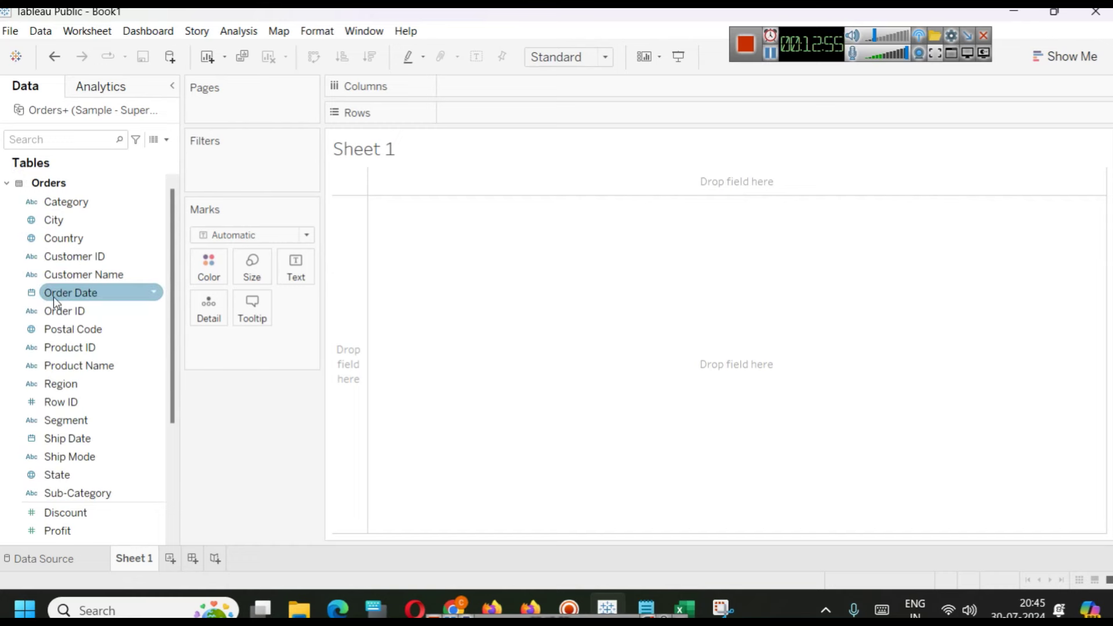
pyautogui.scroll(-3, 58, 287)
pyautogui.scroll(3, 58, 278)
pyautogui.scroll(1, 58, 284)
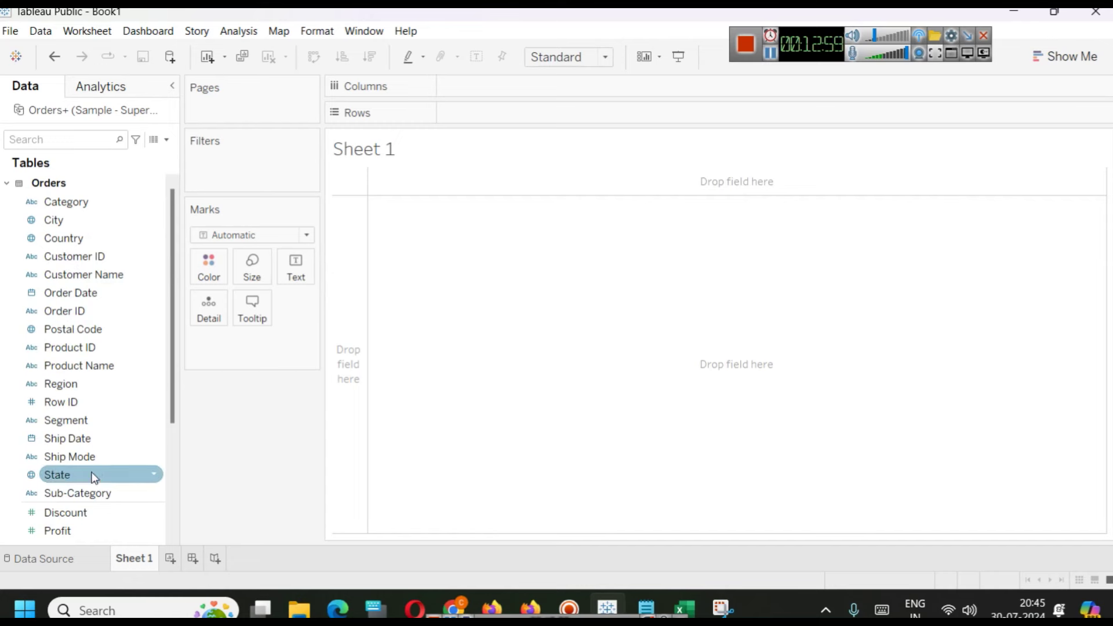
pyautogui.scroll(-3, 84, 469)
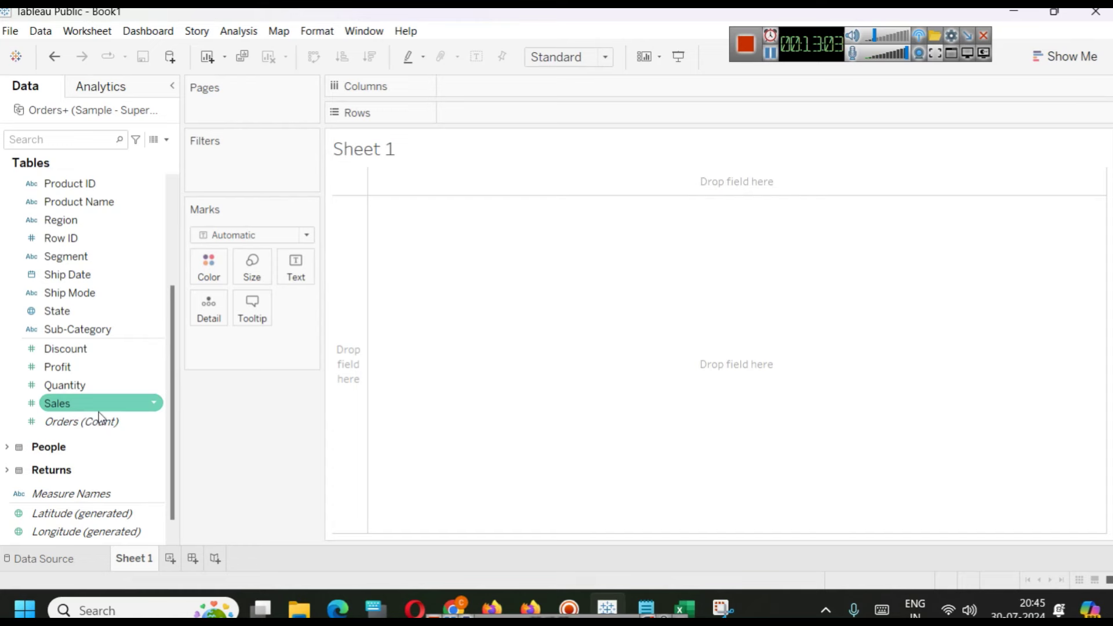
pyautogui.scroll(3, 105, 416)
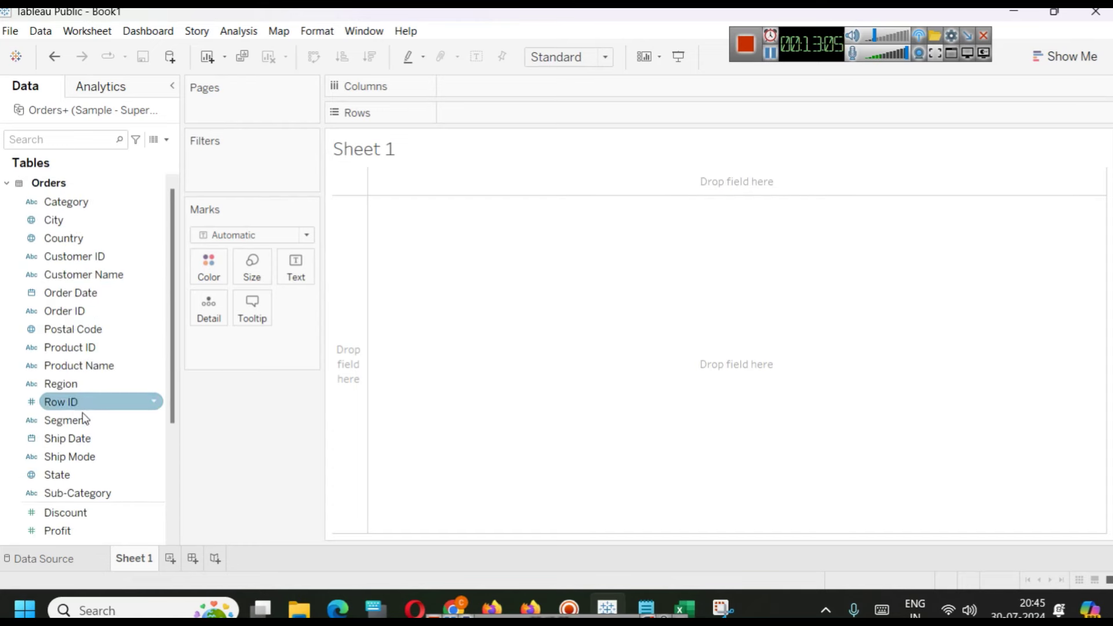
pyautogui.scroll(-3, 92, 391)
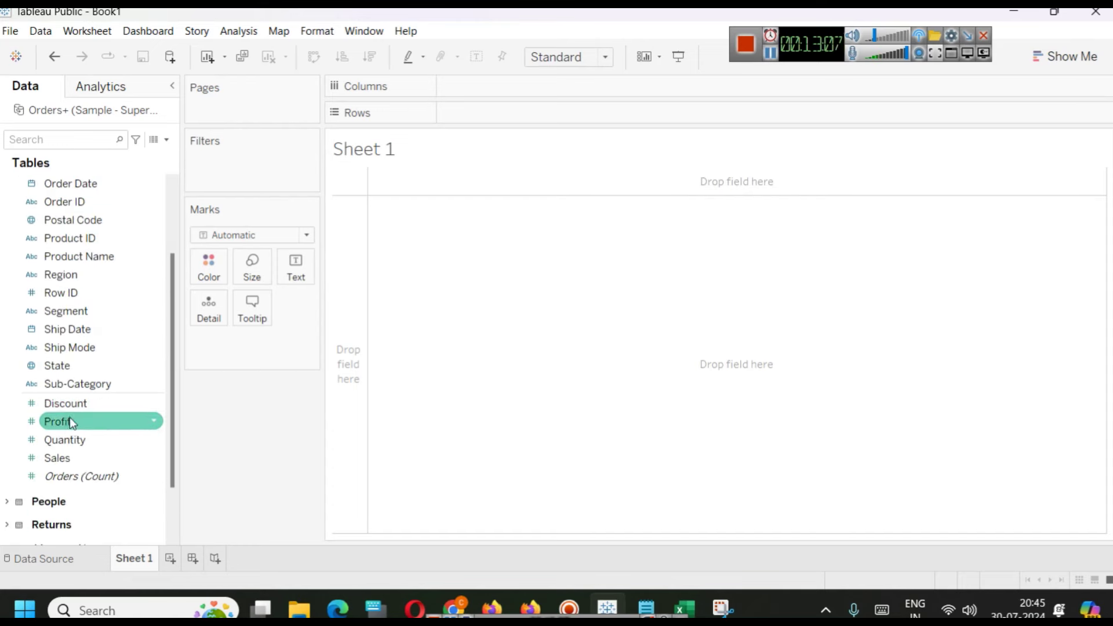
pyautogui.scroll(-3, 70, 452)
pyautogui.click(7, 428)
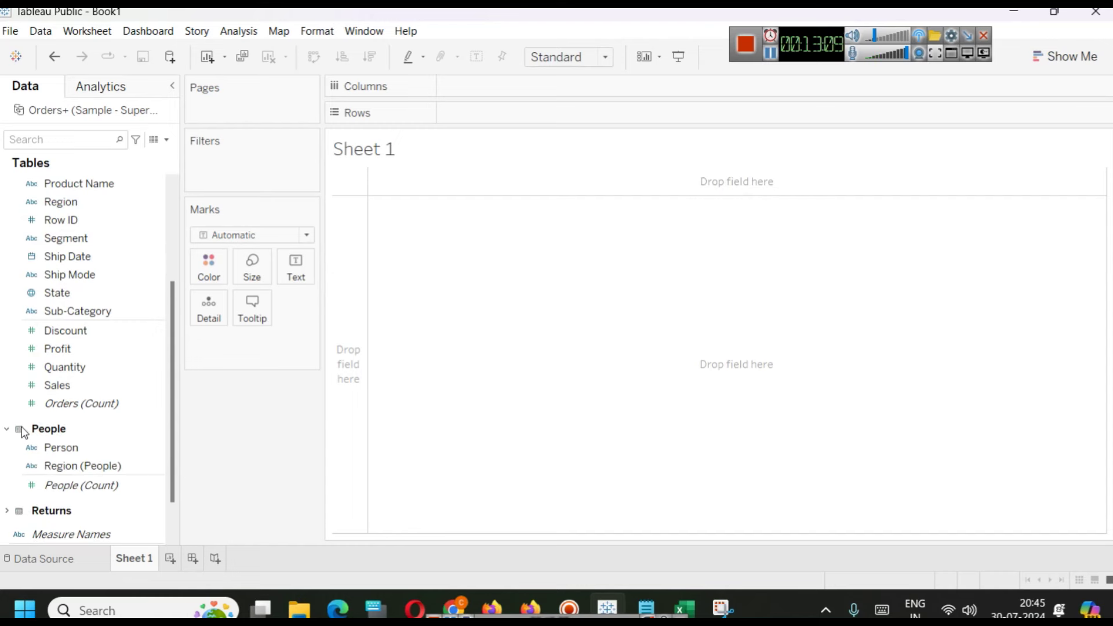
# Expand the Returns table and review the fields of the Returns, People and Orders tables
pyautogui.scroll(-2, 75, 412)
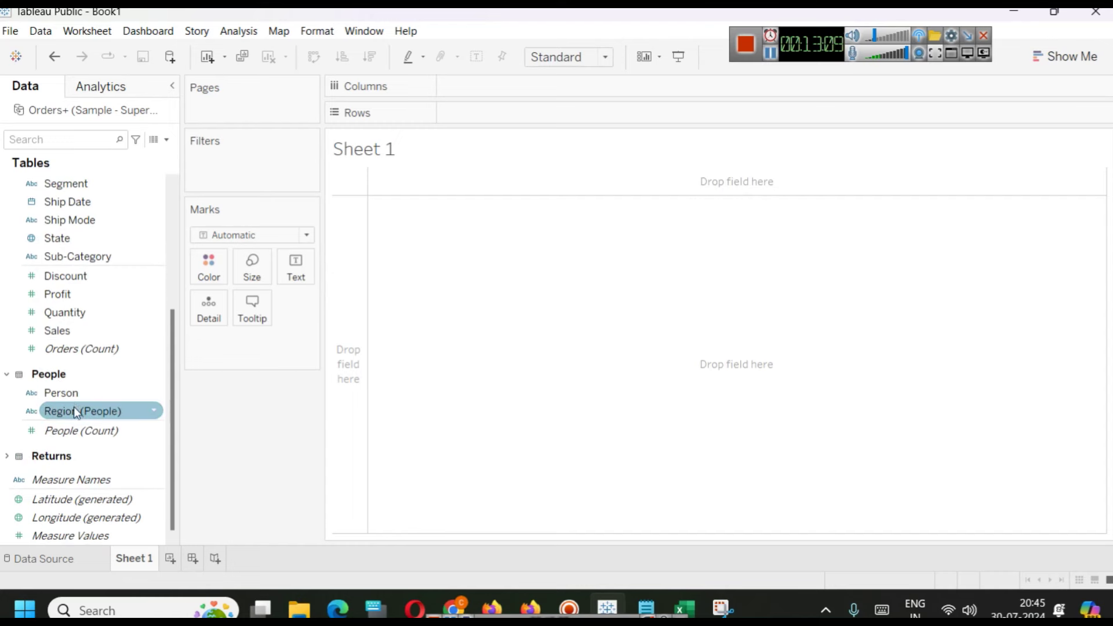
pyautogui.click(6, 457)
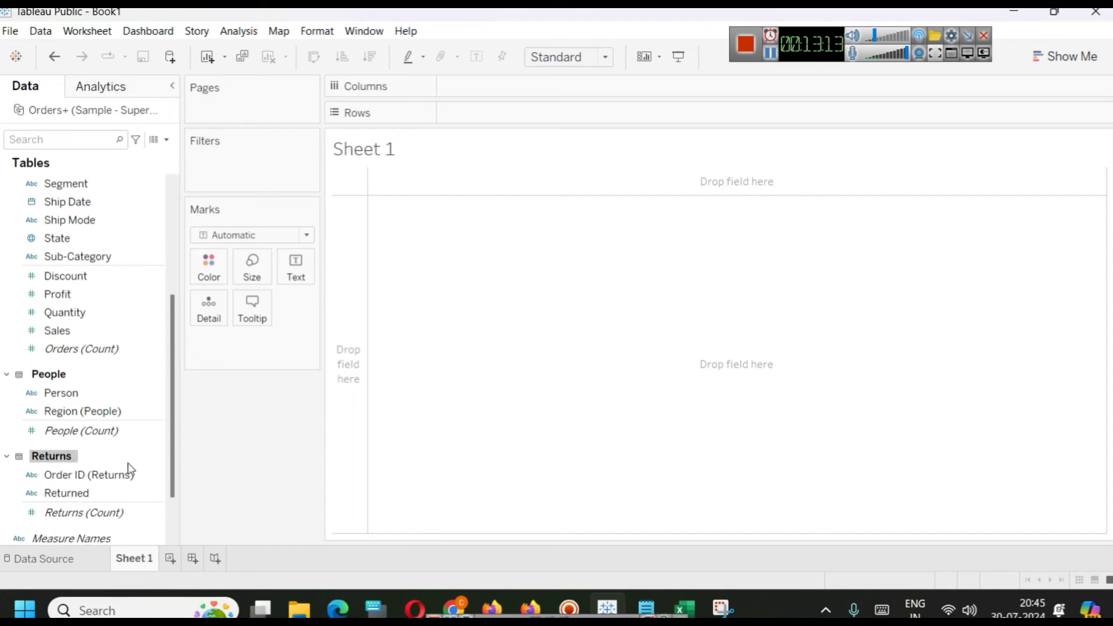
pyautogui.scroll(5, 138, 383)
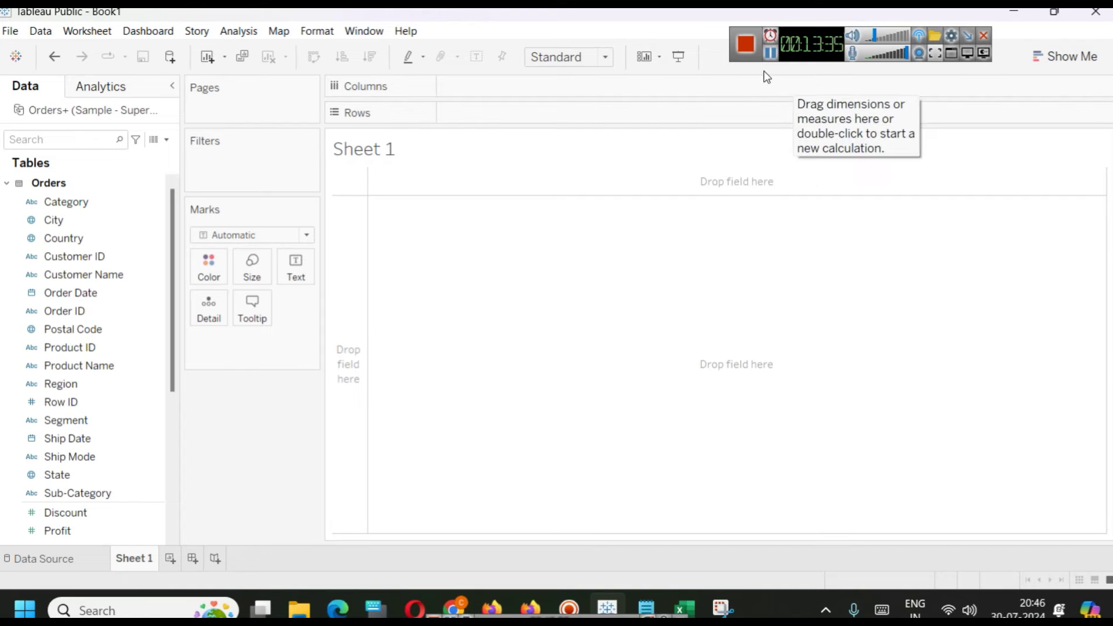
# Switch to the northwind-dataset folder in File Explorer and review its CSV files, including regions.csv, shippers.csv and suppliers.csv
pyautogui.hotkey('alt', 'Tab')
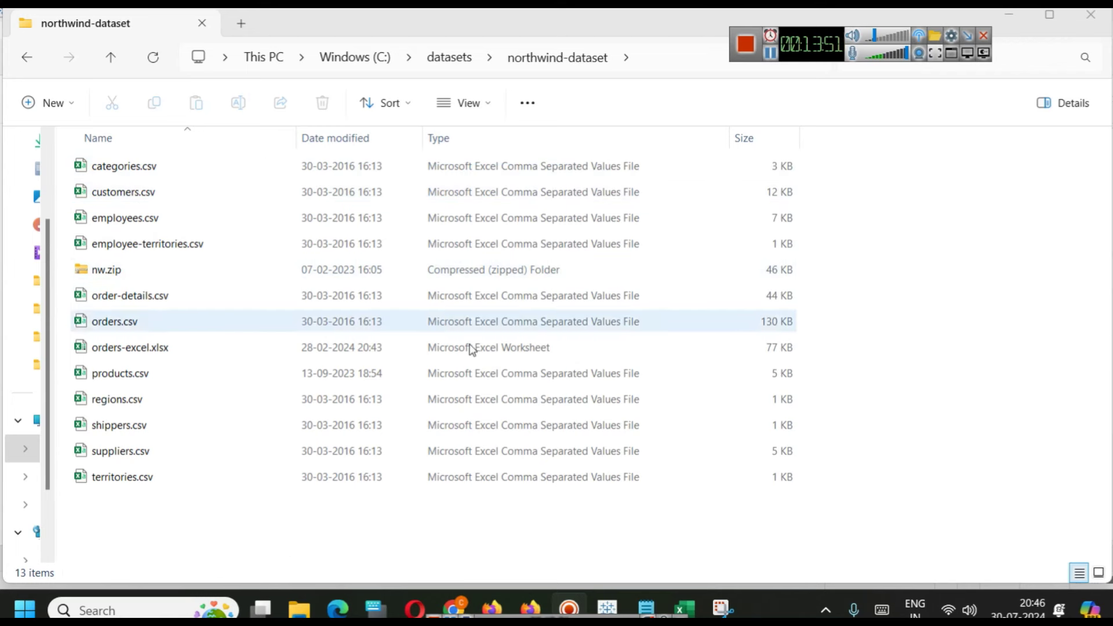
pyautogui.click(203, 511)
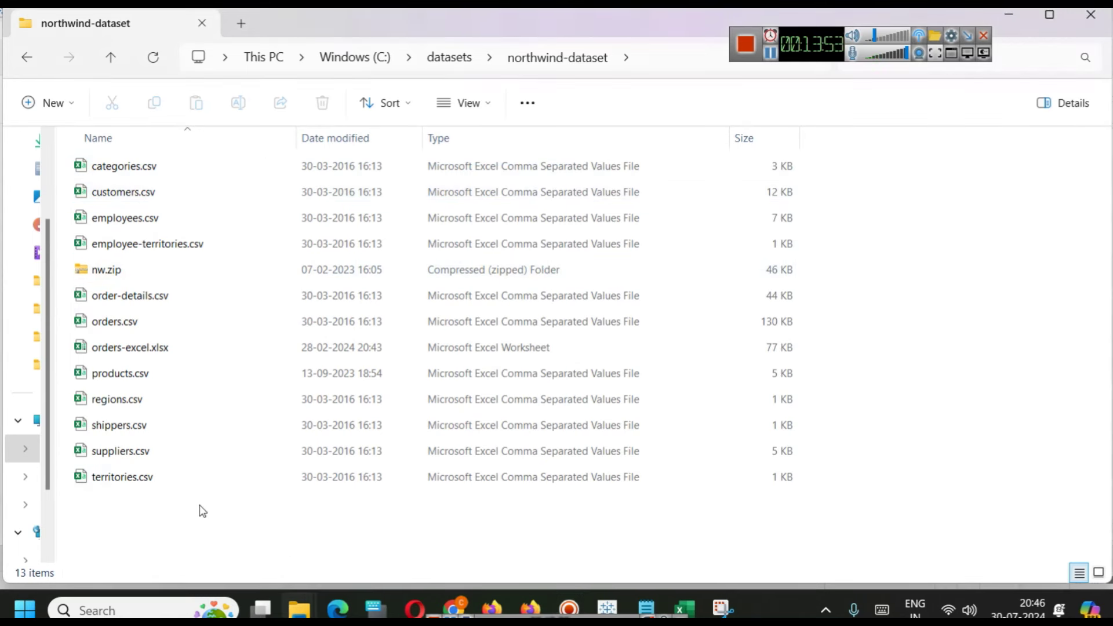
pyautogui.hotkey('ctrl', 'a')
pyautogui.keyDown('ctrl'); pyautogui.click(142, 269); pyautogui.keyUp('ctrl')
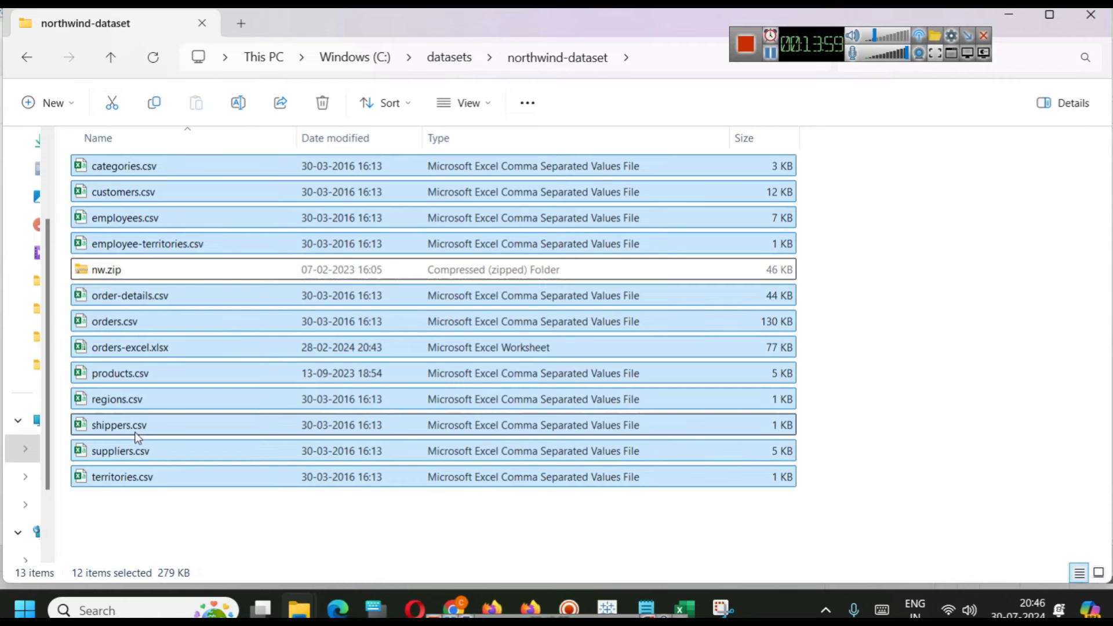
pyautogui.click(153, 521)
pyautogui.click(116, 400)
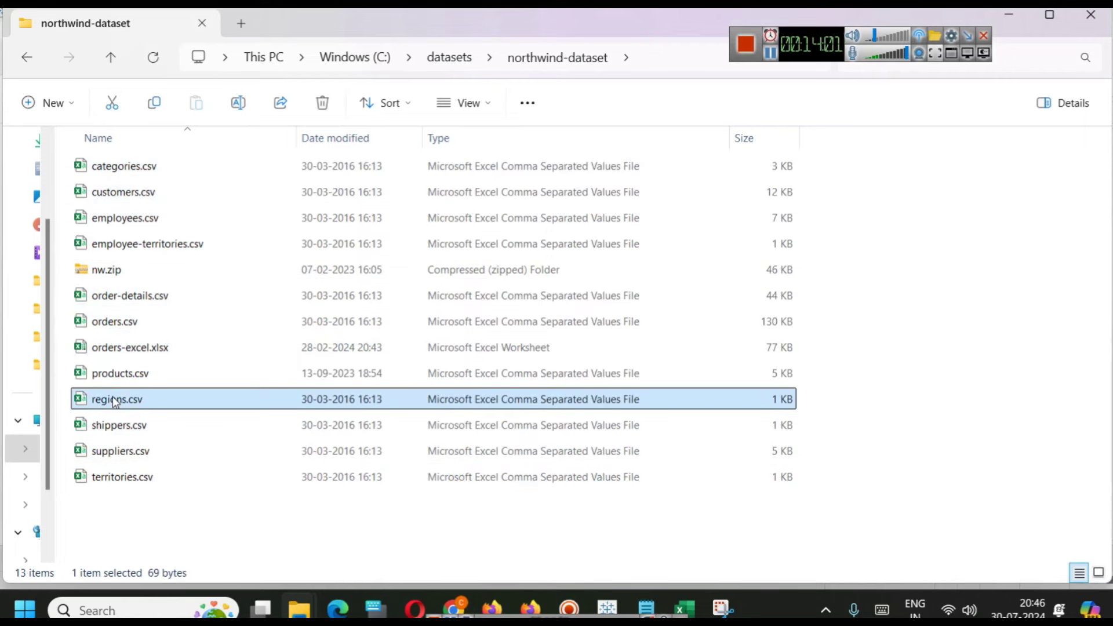
pyautogui.click(119, 426)
pyautogui.click(124, 452)
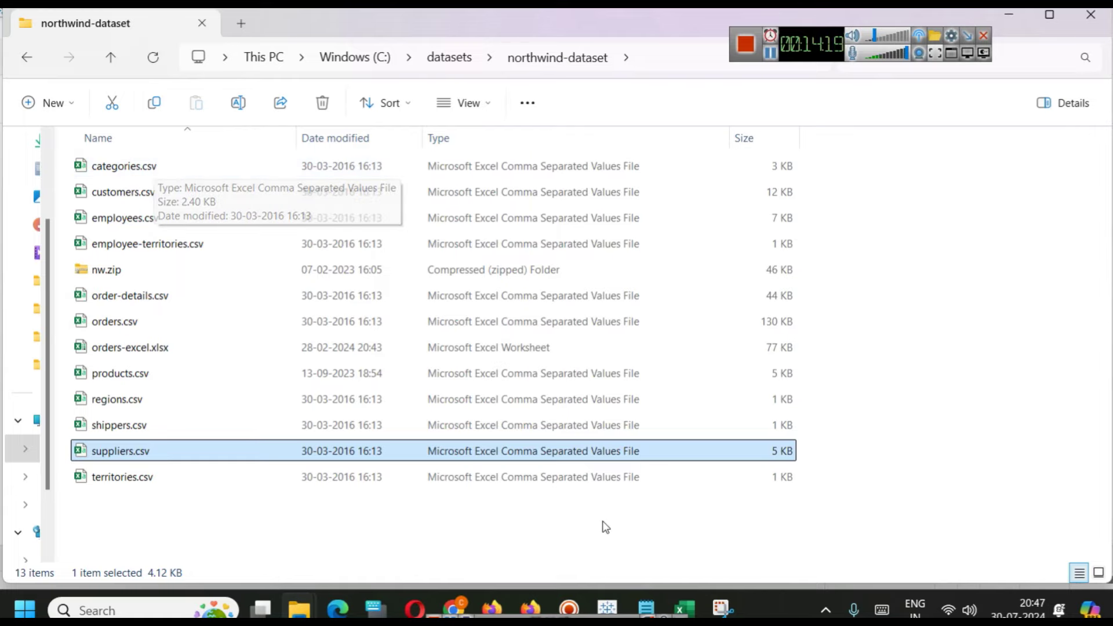
# Switch to sample-superstore.xls in Excel and compare its Orders, Returns and People sheets
pyautogui.moveTo(686, 597)
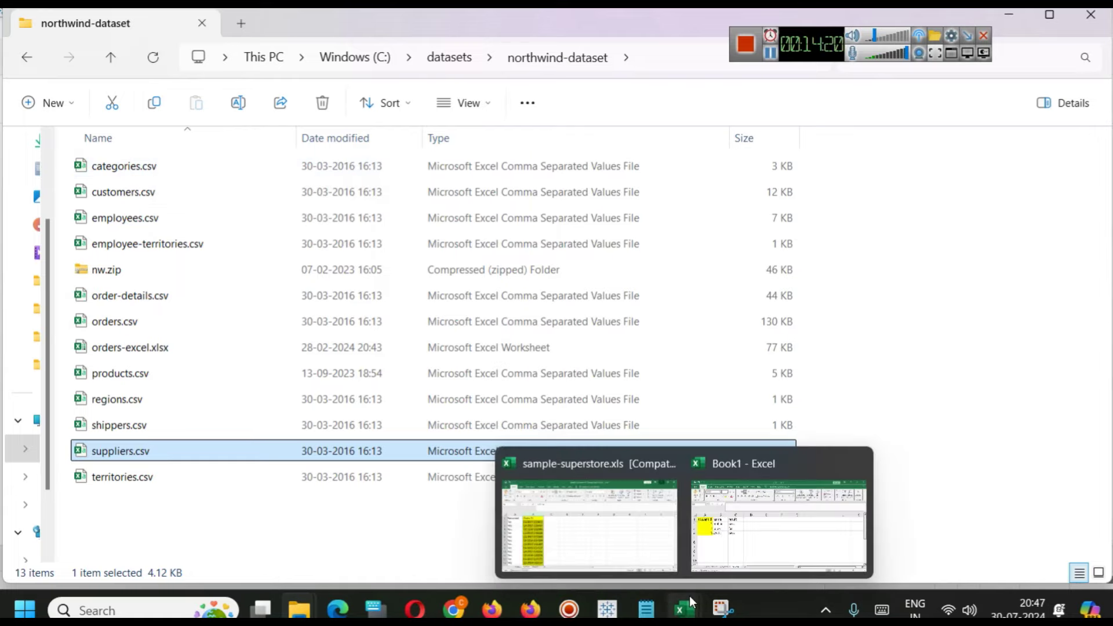
pyautogui.click(648, 539)
pyautogui.click(75, 559)
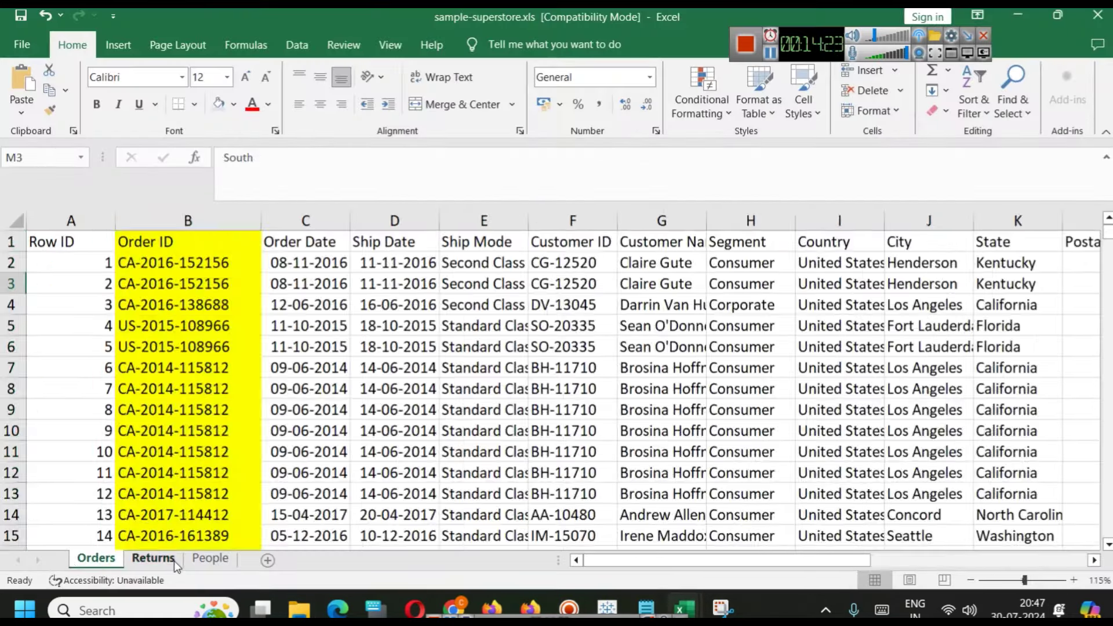
pyautogui.click(210, 558)
pyautogui.click(160, 558)
pyautogui.click(110, 560)
pyautogui.click(170, 555)
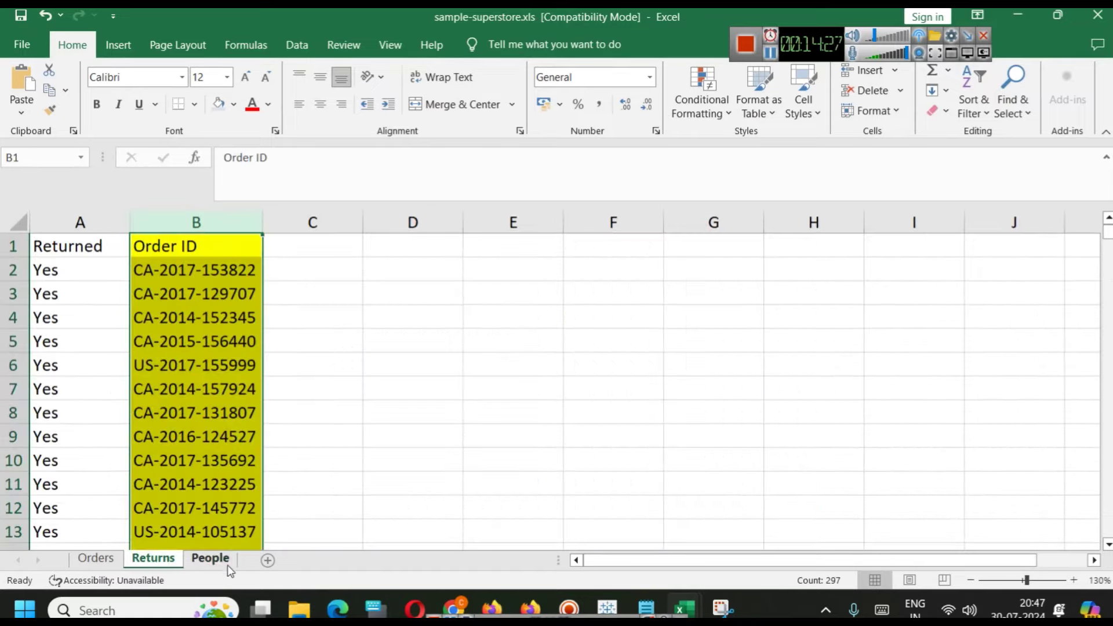
pyautogui.click(228, 560)
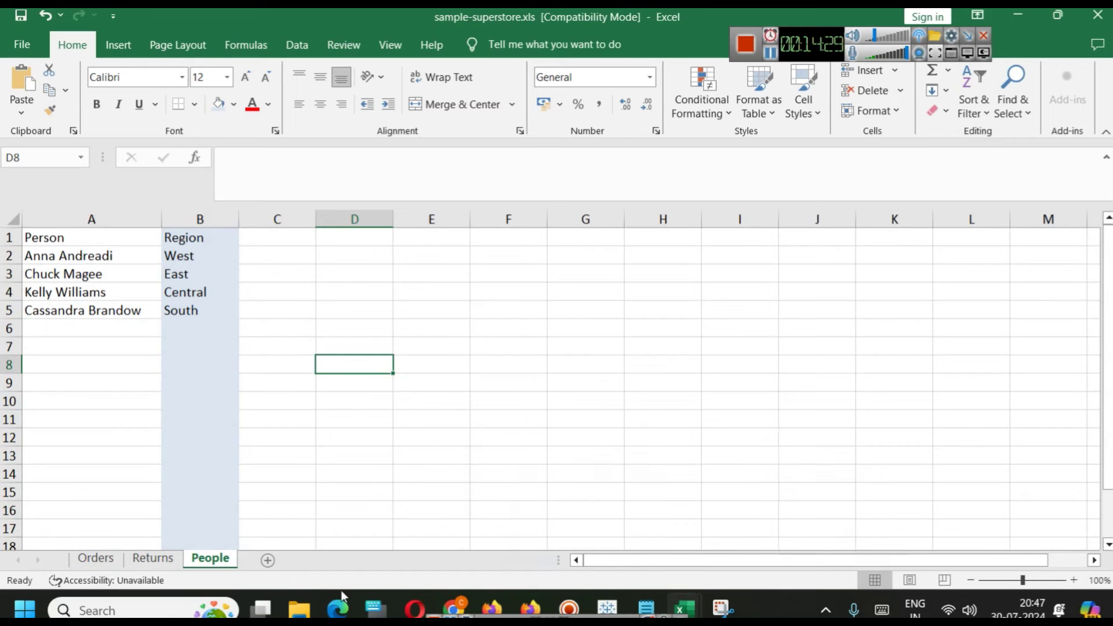
# Return to the northwind-dataset folder, look at the options for nw.zip, and open products.csv in Excel
pyautogui.moveTo(297, 612)
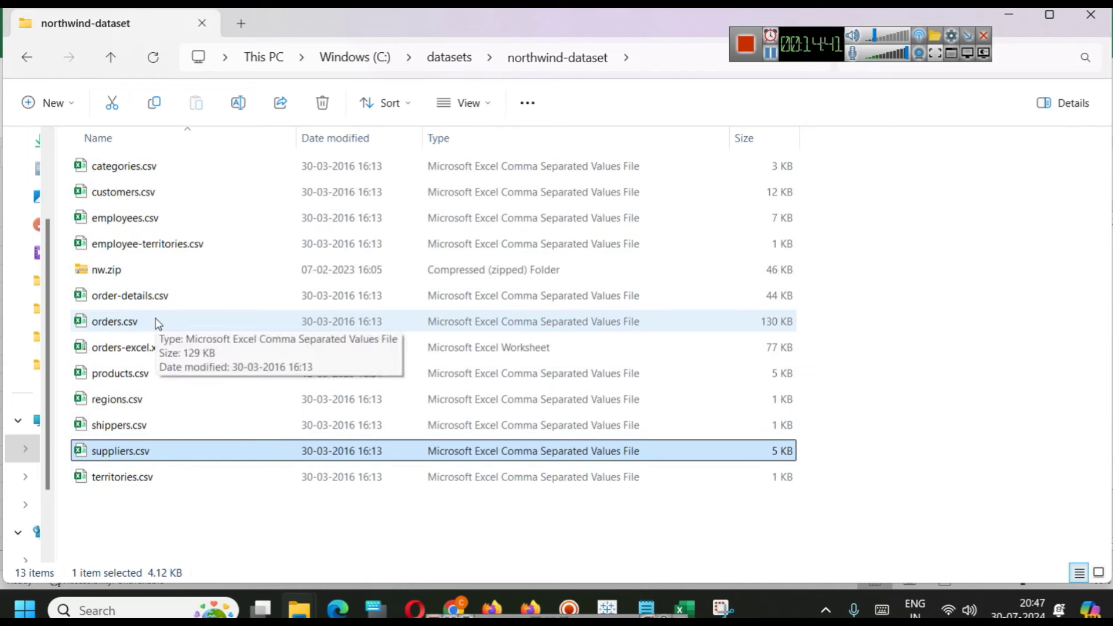
pyautogui.click(116, 278)
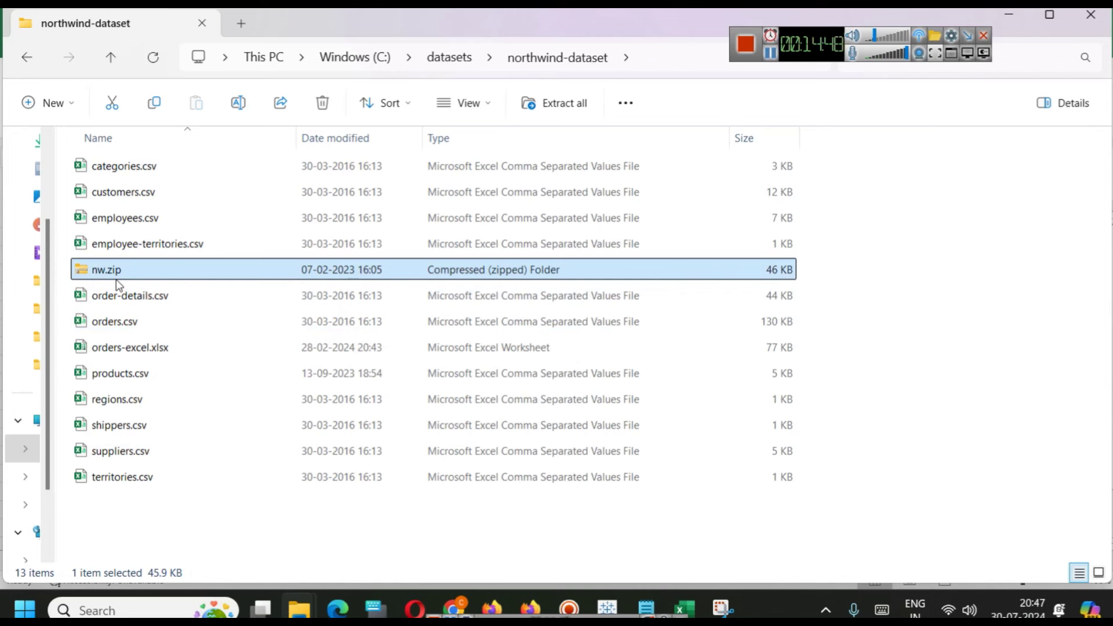
pyautogui.rightClick(119, 283)
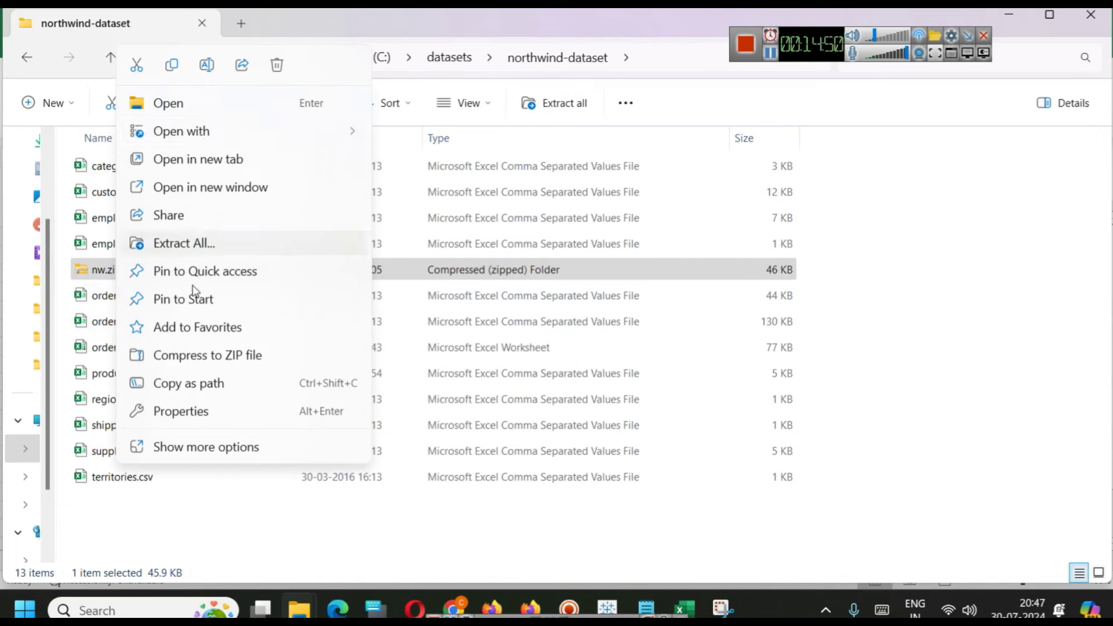
pyautogui.click(129, 492)
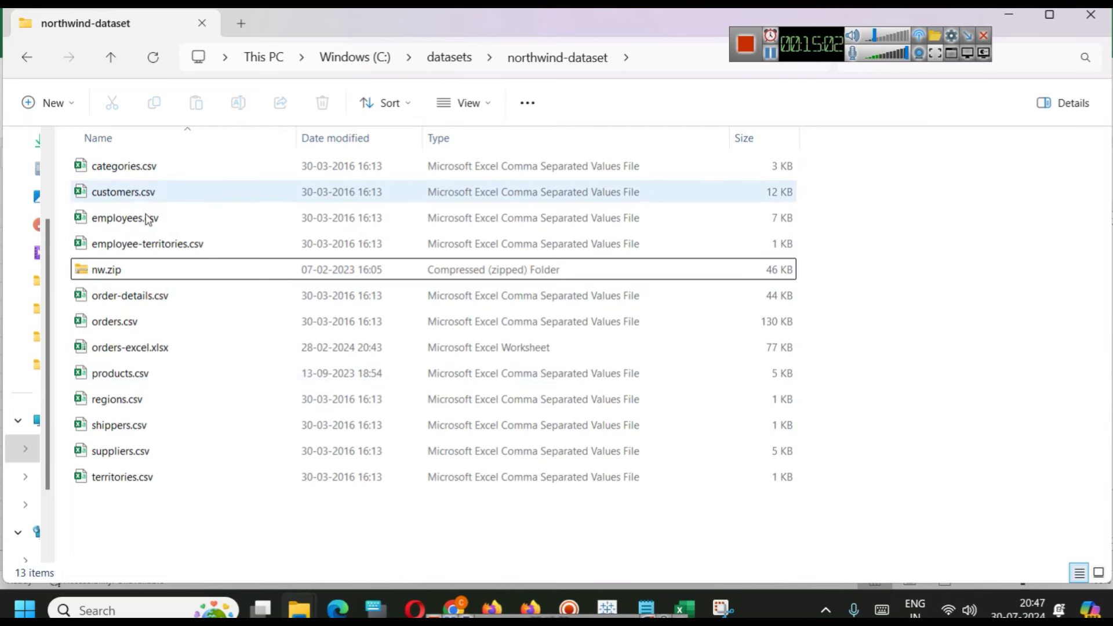
pyautogui.doubleClick(120, 373)
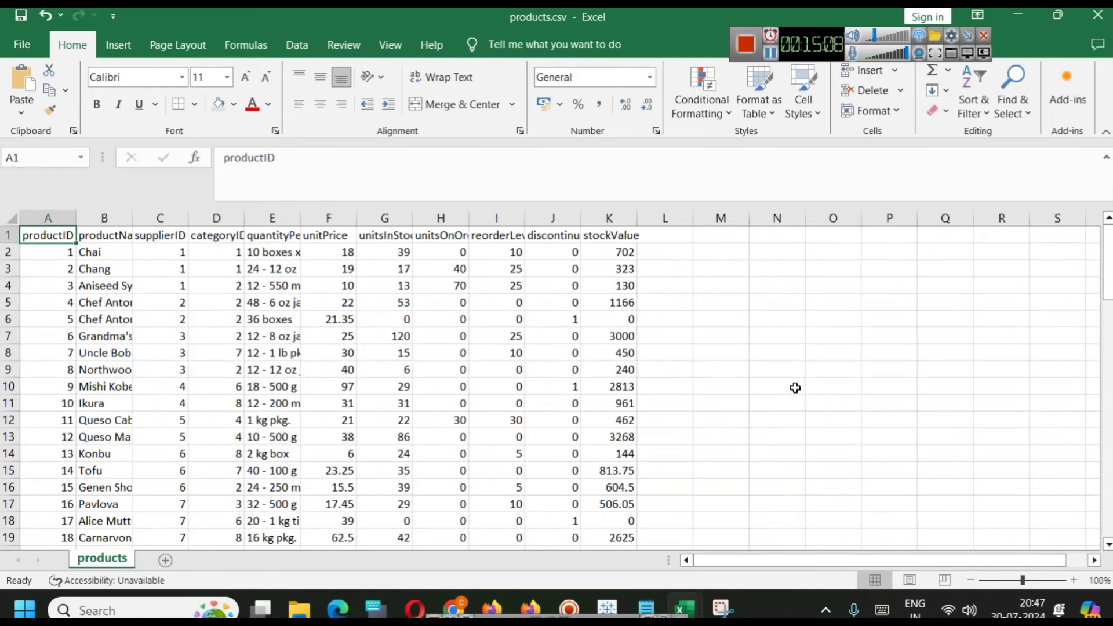
# Widen the productName, categoryID, quantityPerUnit, reorderLevel, discontinued and stockValue columns of the products sheet
pyautogui.scroll(3, 690, 400)
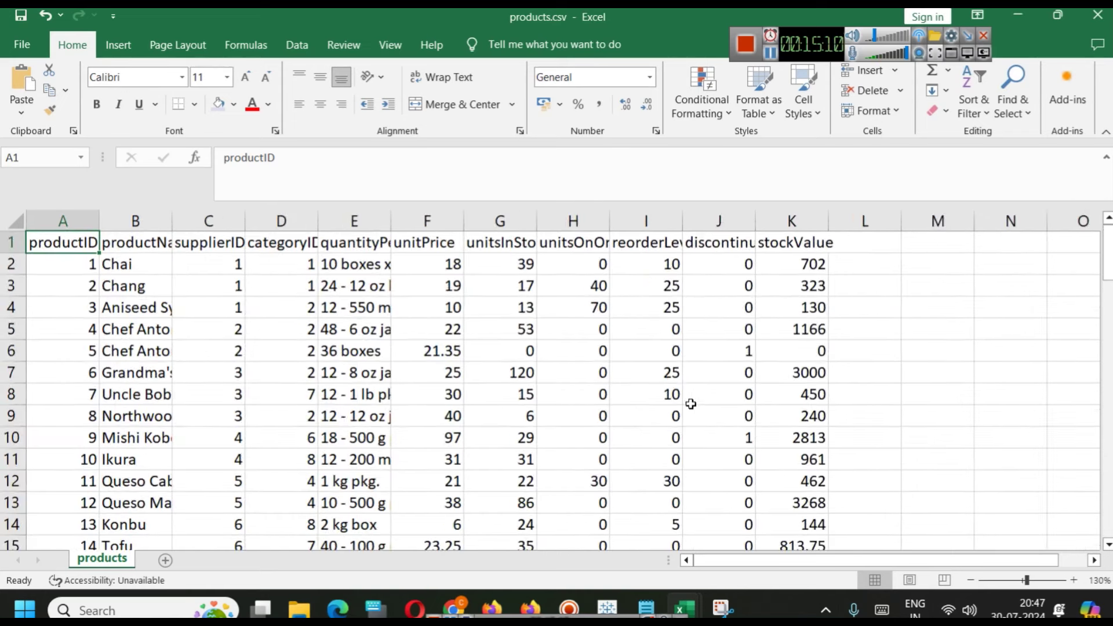
pyautogui.moveTo(172, 221); pyautogui.dragTo(277, 220)
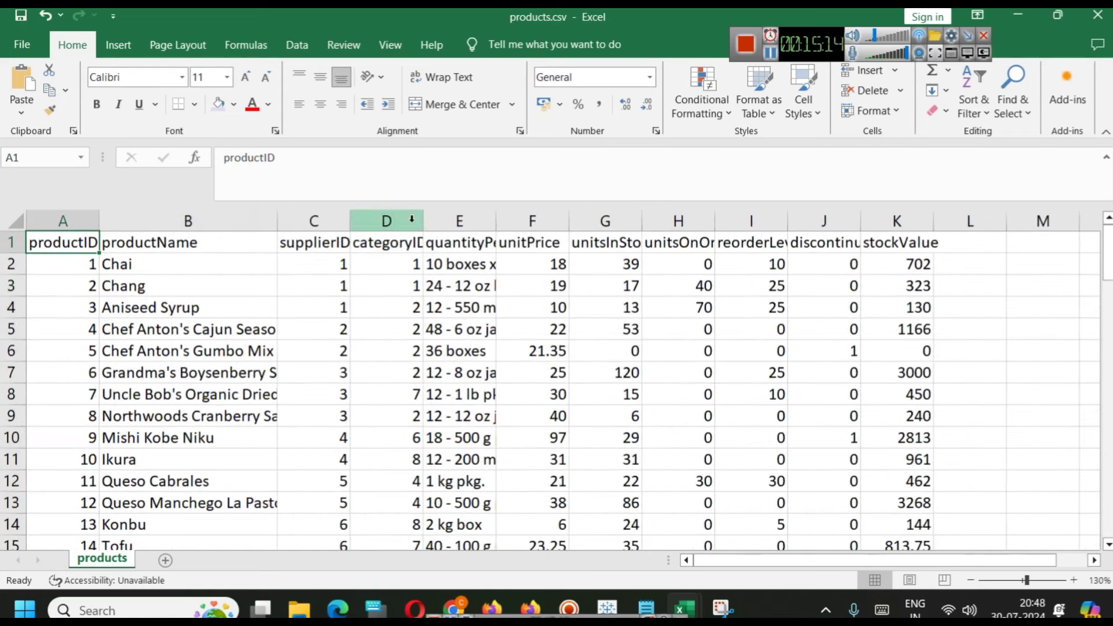
pyautogui.moveTo(423, 221); pyautogui.dragTo(467, 221)
pyautogui.moveTo(540, 221); pyautogui.dragTo(582, 221)
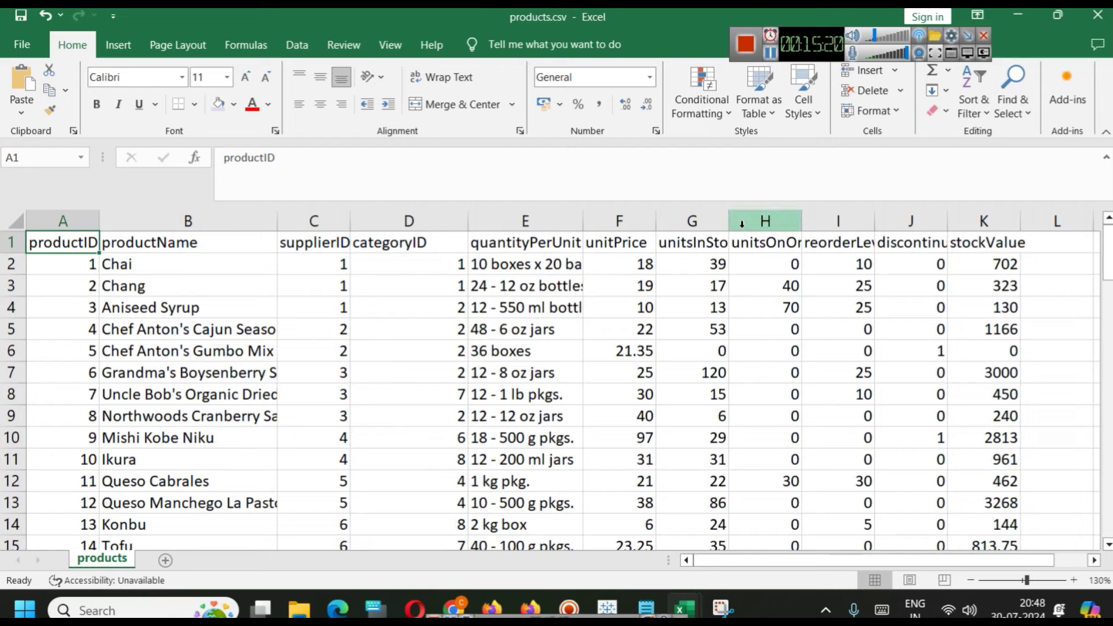
pyautogui.moveTo(1019, 221); pyautogui.dragTo(1025, 220)
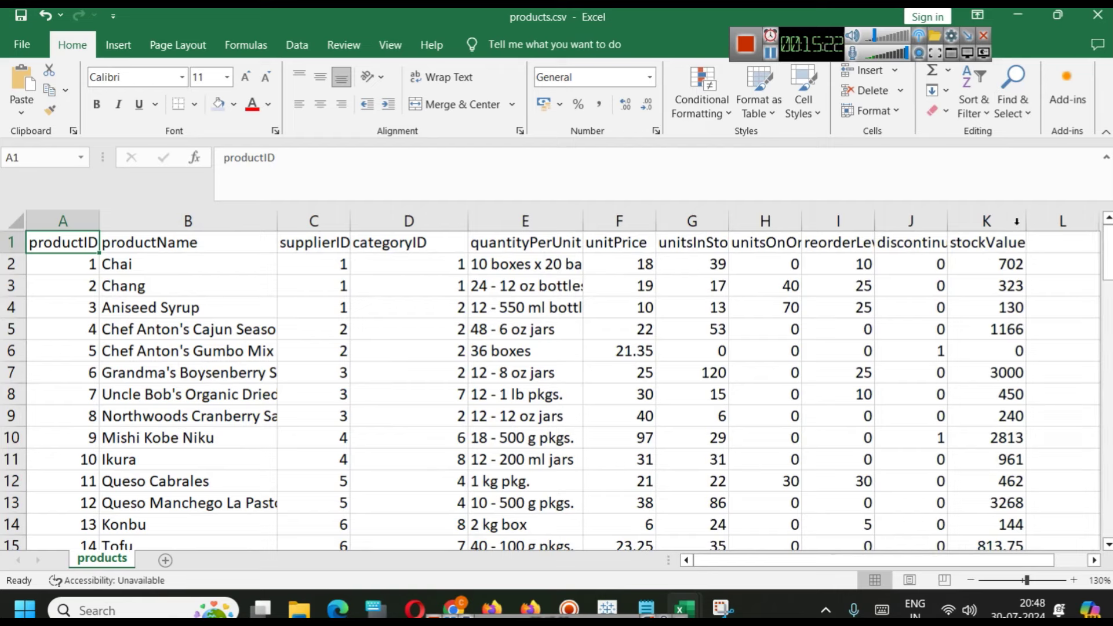
pyautogui.moveTo(947, 221); pyautogui.dragTo(960, 224)
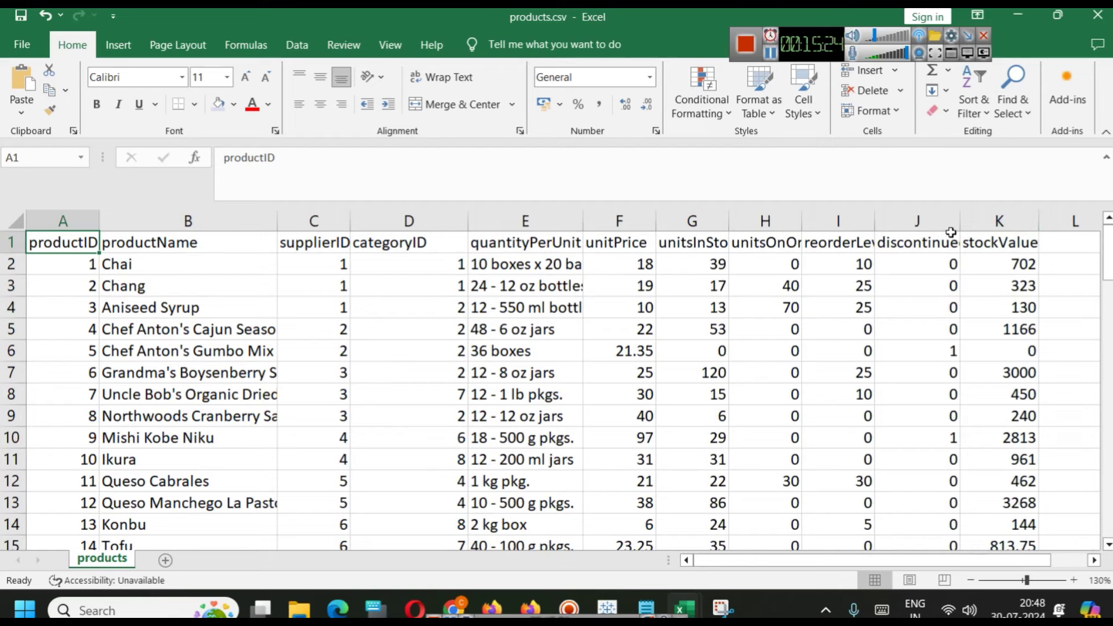
pyautogui.moveTo(874, 221); pyautogui.dragTo(890, 220)
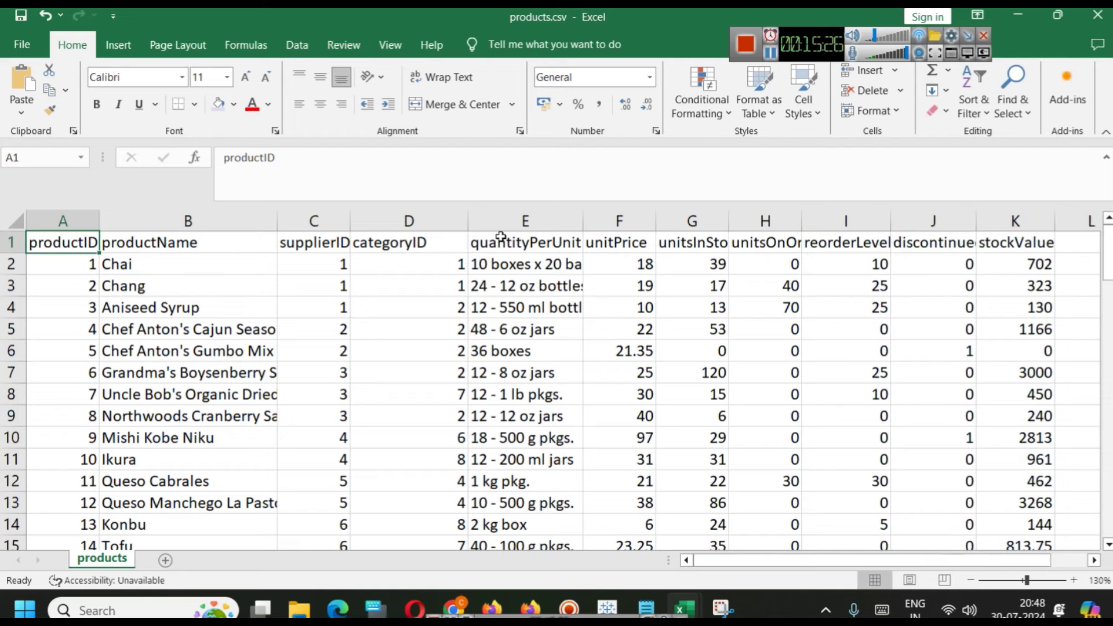
# Select the productID column to examine it as a dimension or measure
pyautogui.click(65, 221)
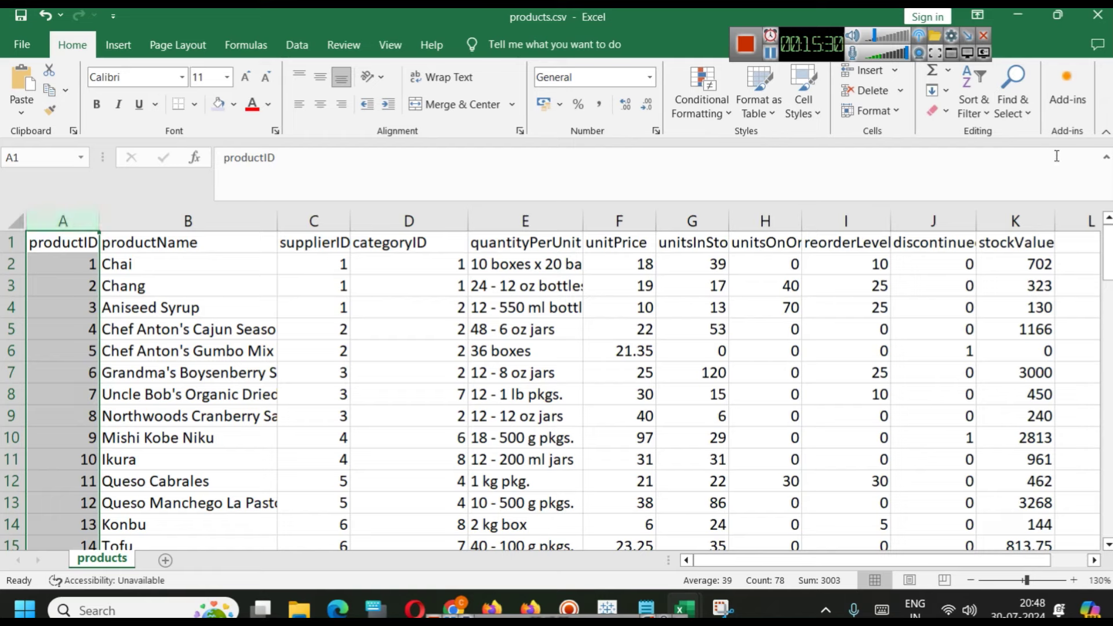
pyautogui.click(877, 46)
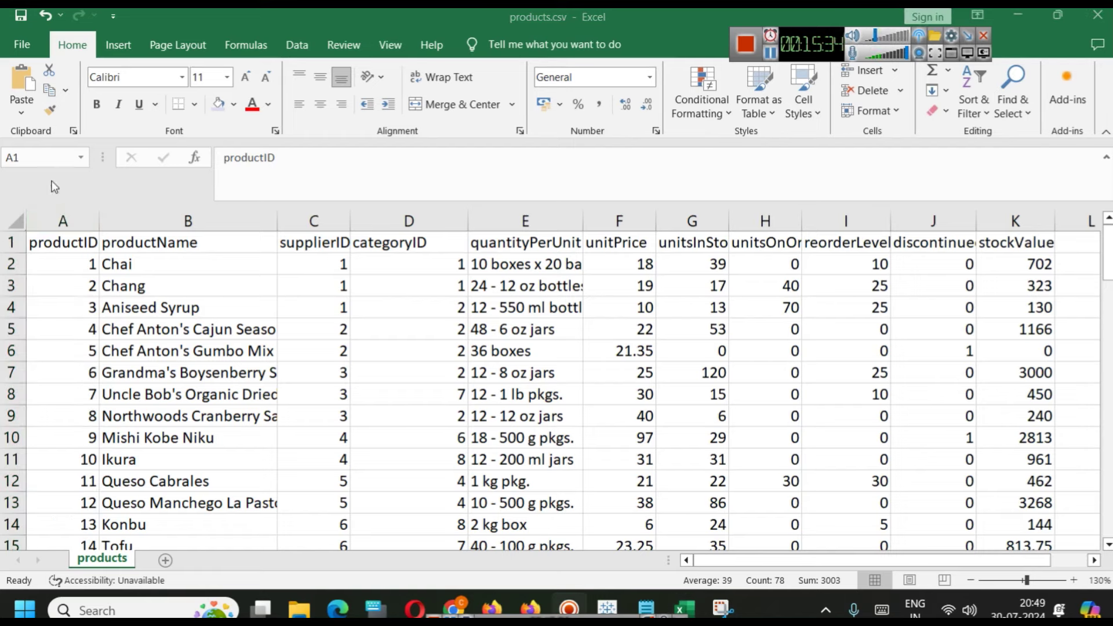
pyautogui.click(79, 221)
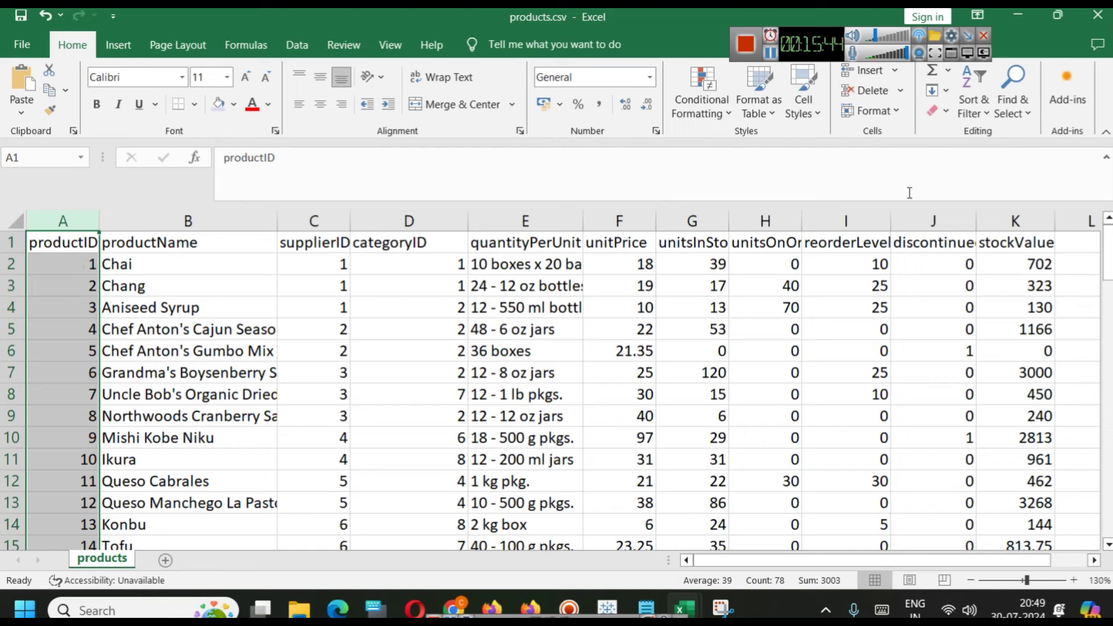
pyautogui.click(871, 39)
pyautogui.moveTo(870, 40); pyautogui.dragTo(874, 37)
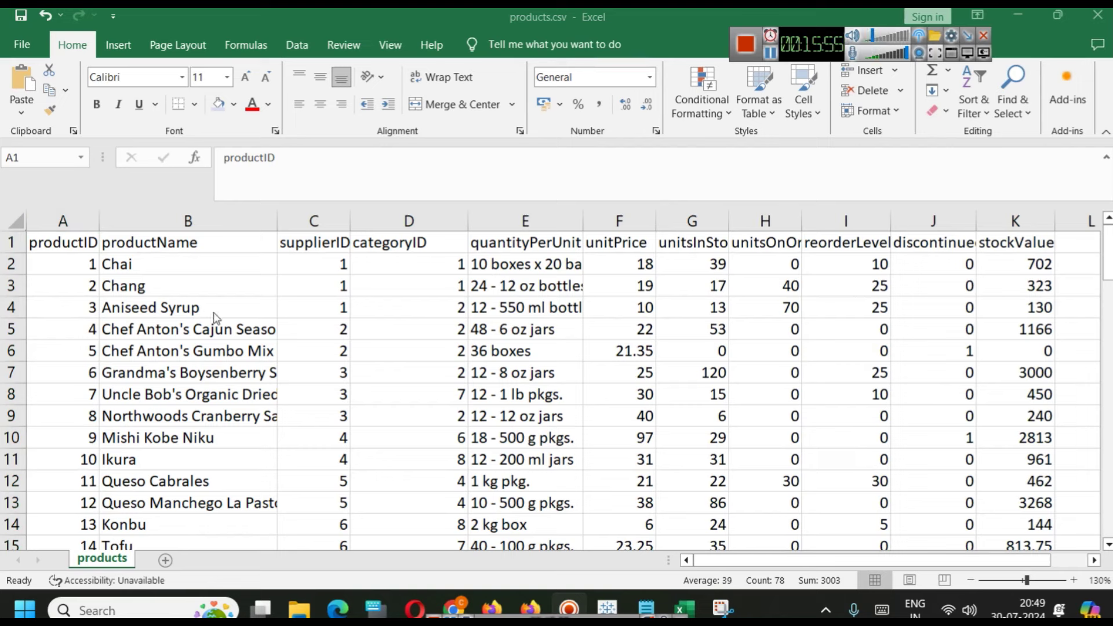
pyautogui.click(74, 221)
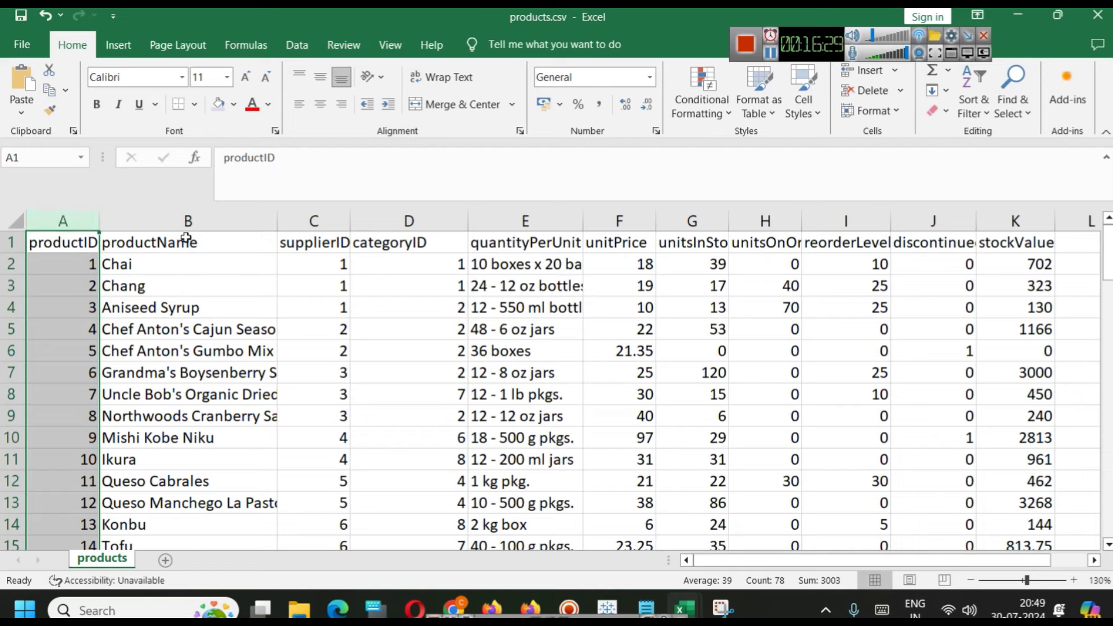
# Examine the productName, supplierID, categoryID, quantityPerUnit and unitPrice columns by selecting each in turn
pyautogui.click(184, 220)
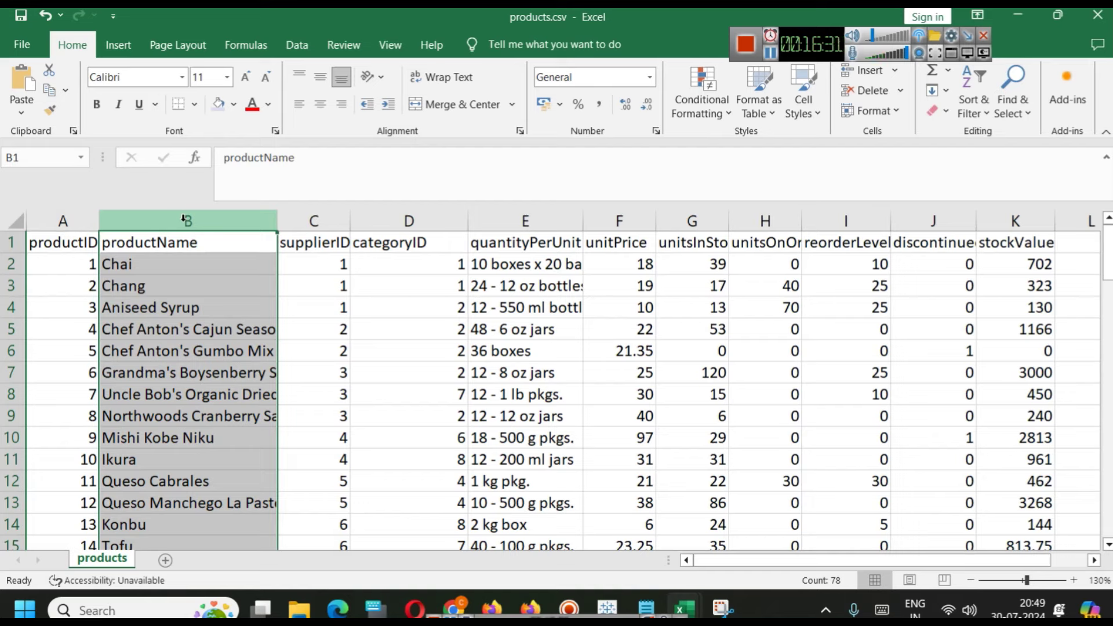
pyautogui.click(318, 220)
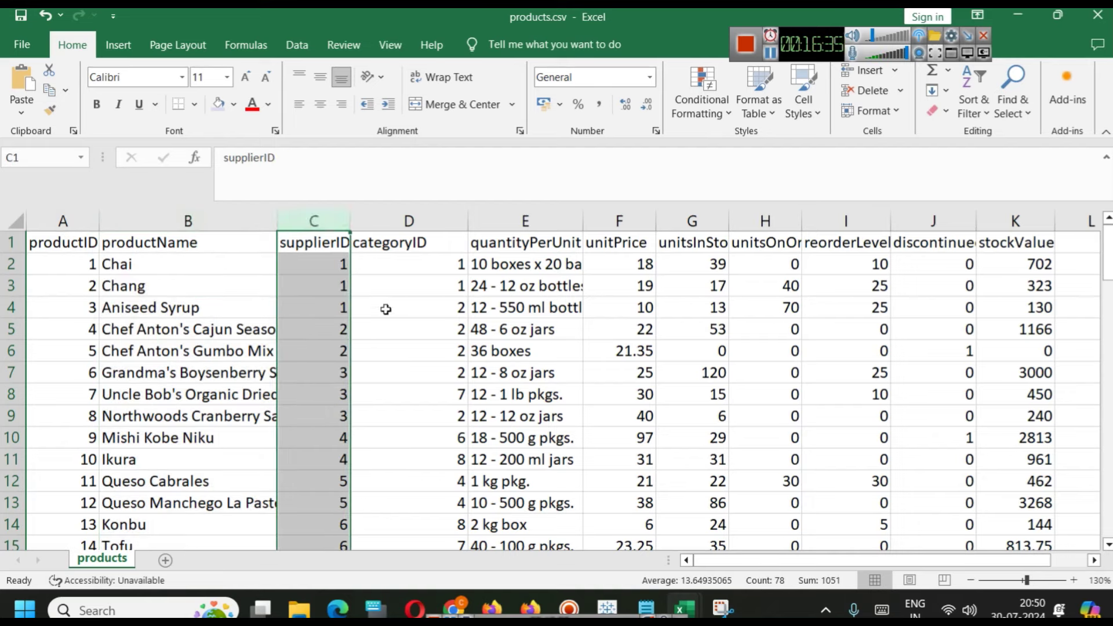
pyautogui.click(409, 220)
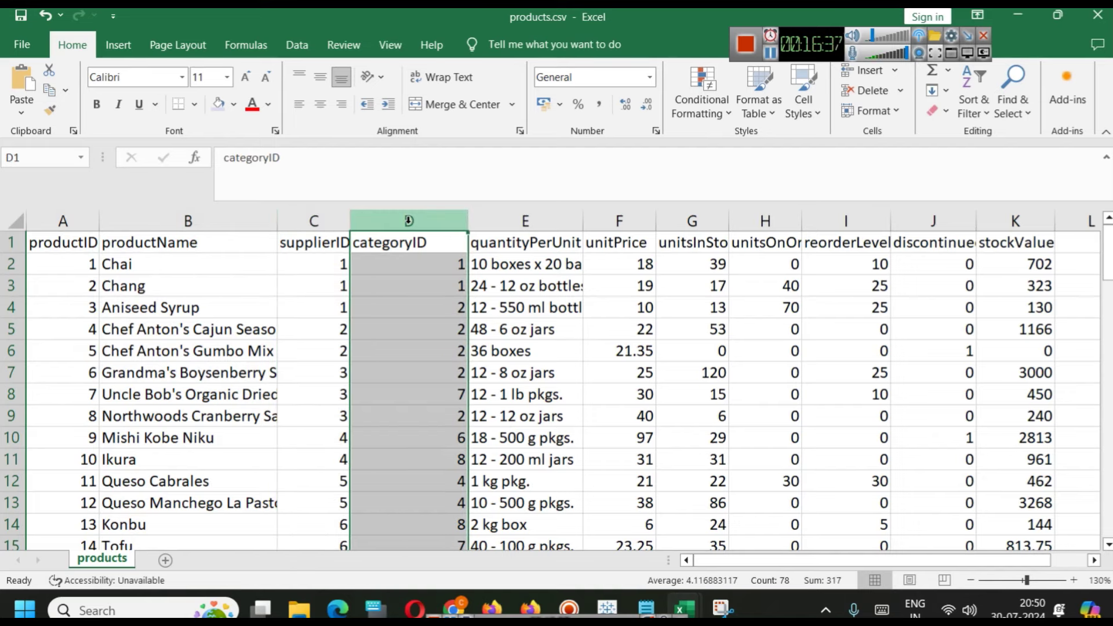
pyautogui.click(525, 221)
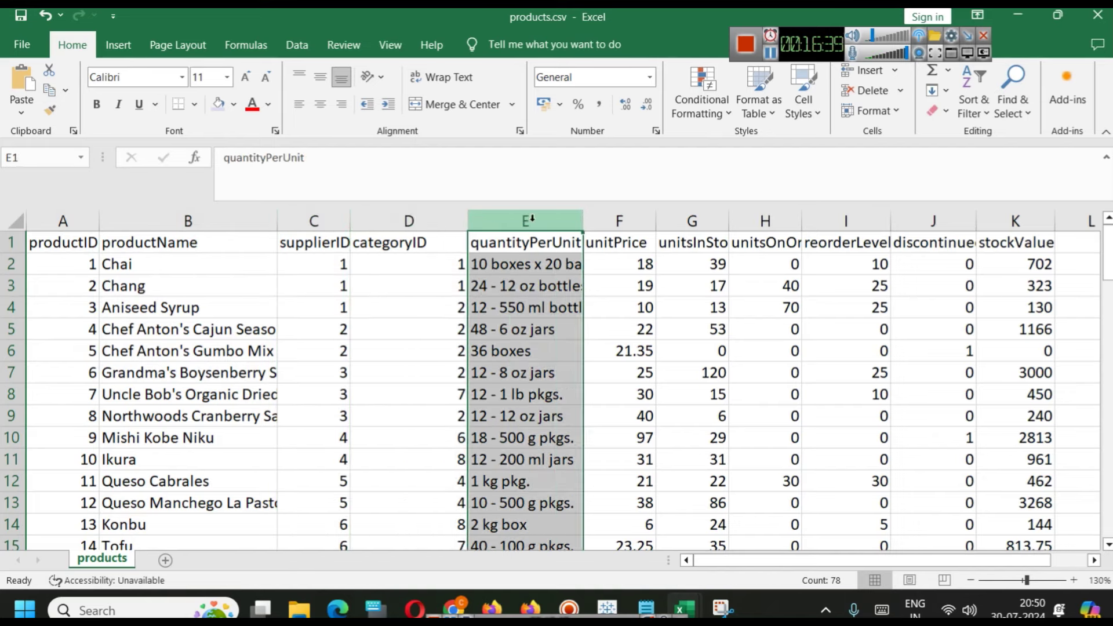
pyautogui.click(485, 266)
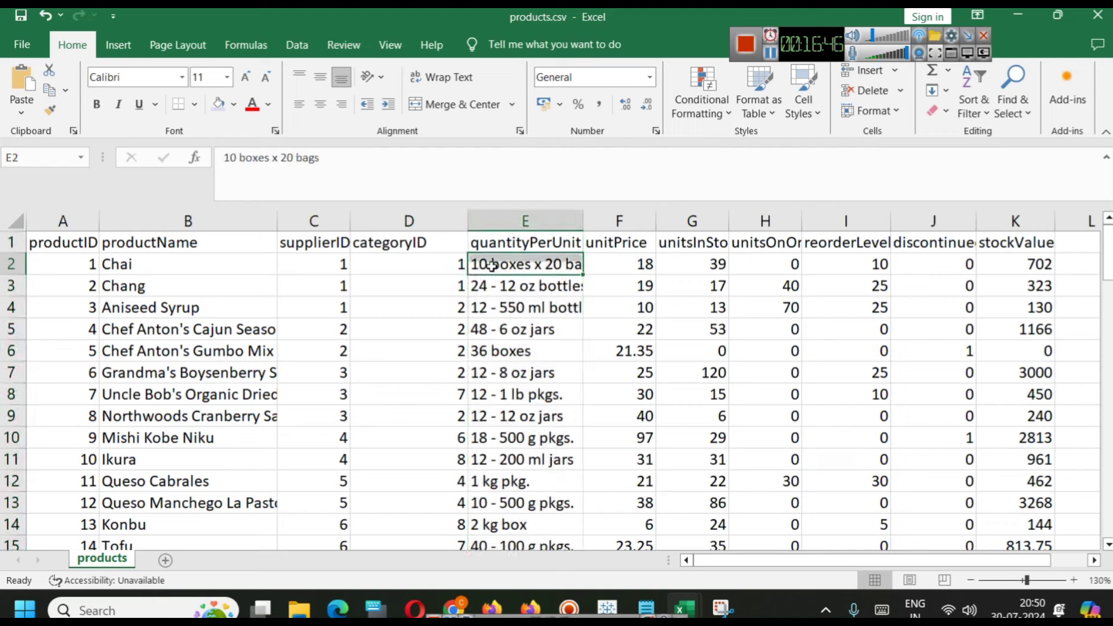
pyautogui.click(525, 214)
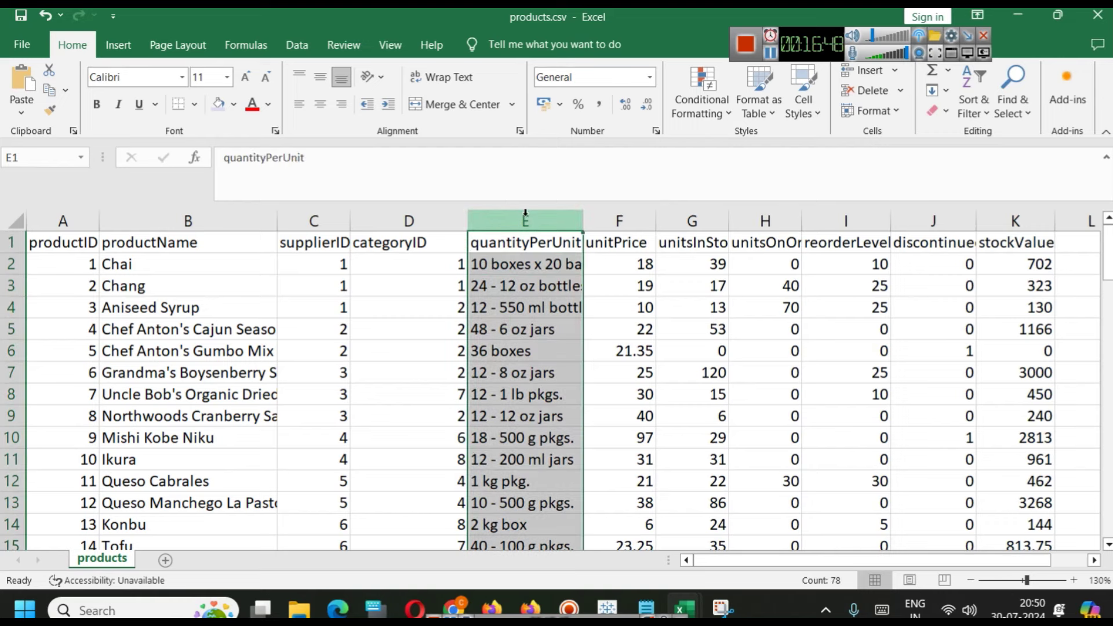
pyautogui.click(625, 214)
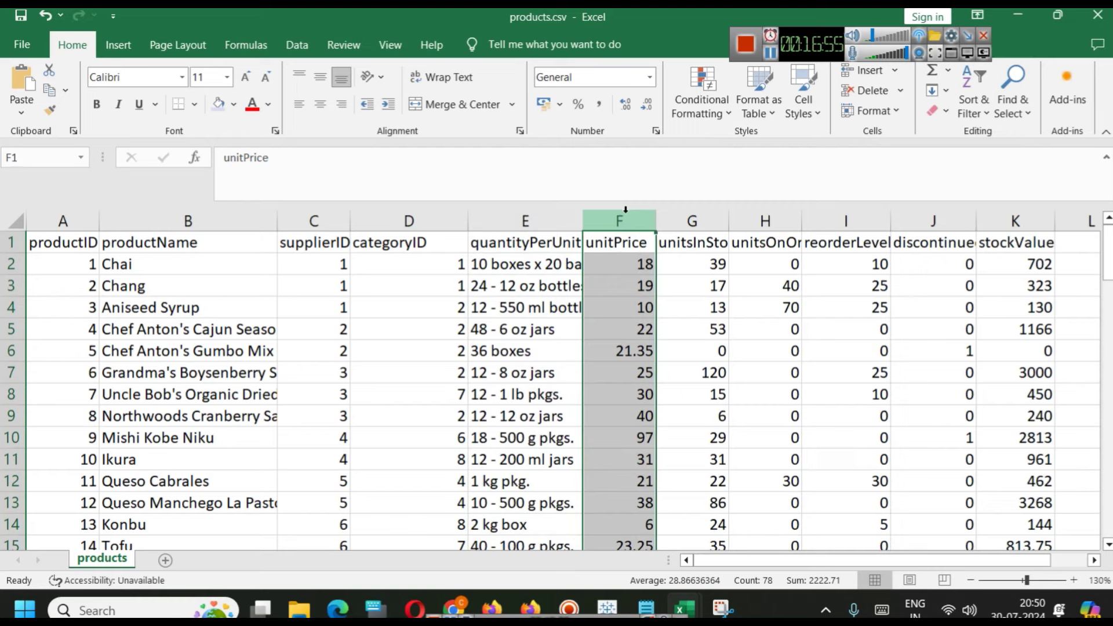
# Look through the unitPrice values down to the last product row and return to the header row
pyautogui.scroll(-4, 572, 392)
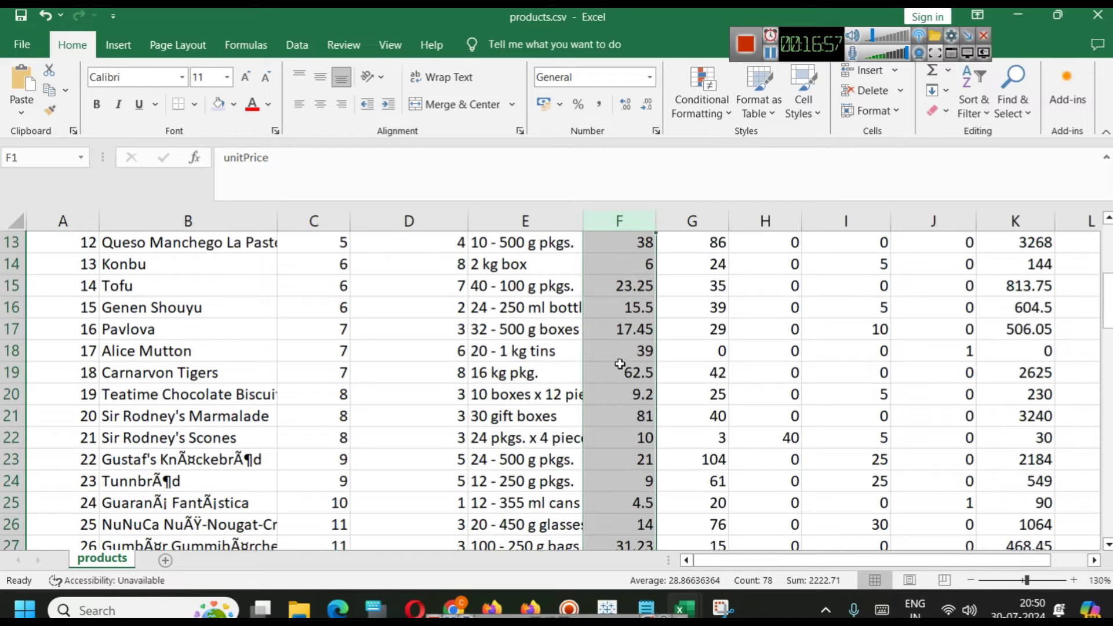
pyautogui.scroll(-4, 606, 367)
pyautogui.scroll(-20, 606, 366)
pyautogui.scroll(16, 591, 397)
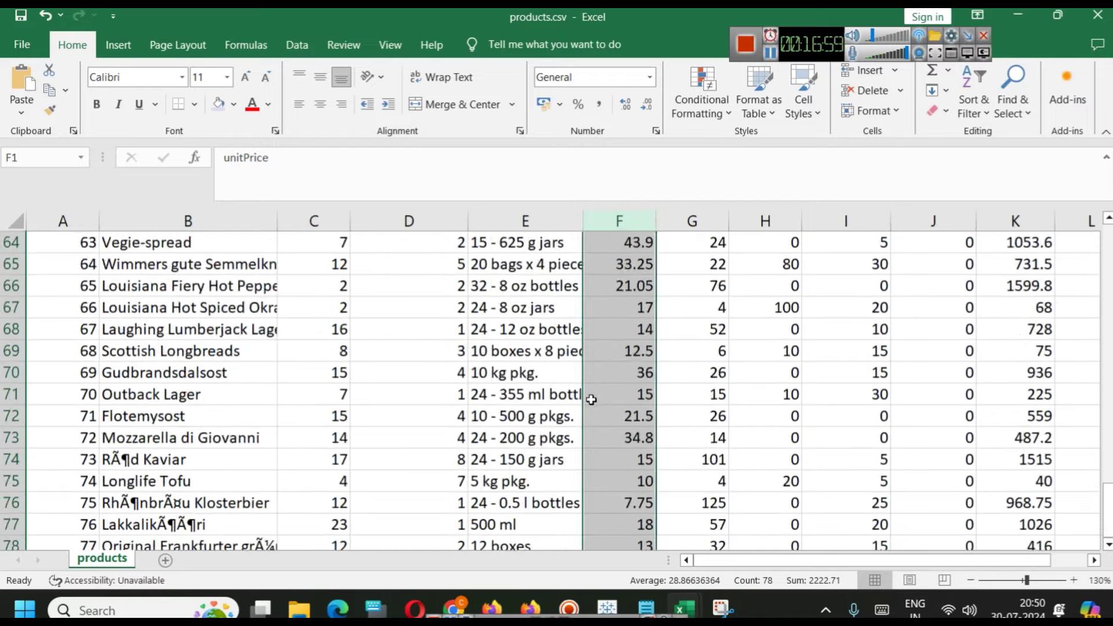
pyautogui.scroll(12, 591, 399)
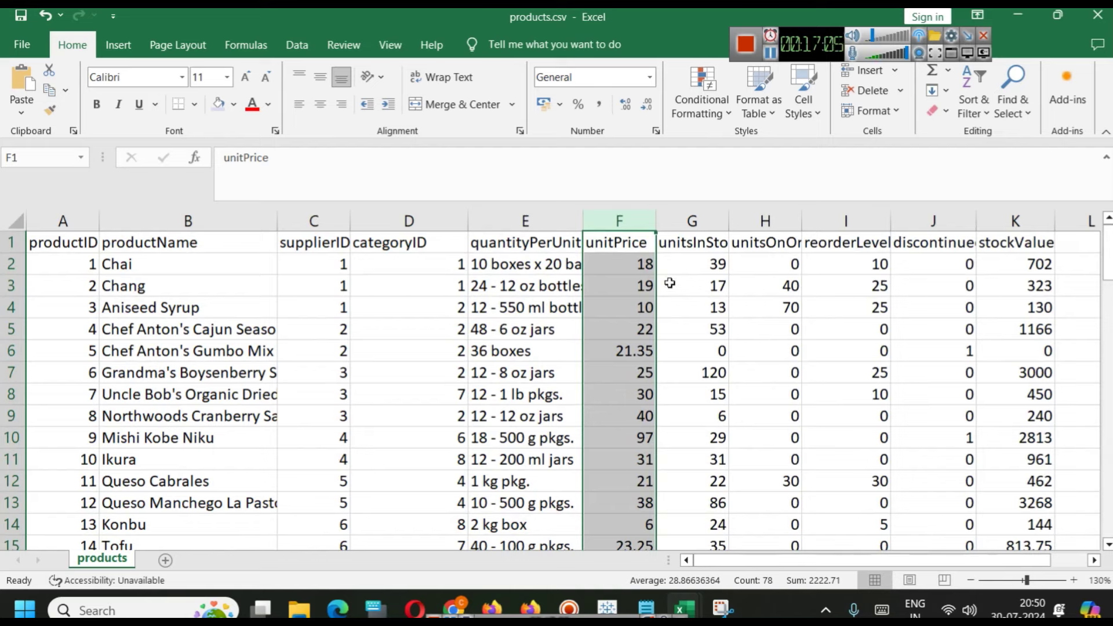
# Examine the unitsInStock column and check its value for the product Aniseed Syrup
pyautogui.click(710, 216)
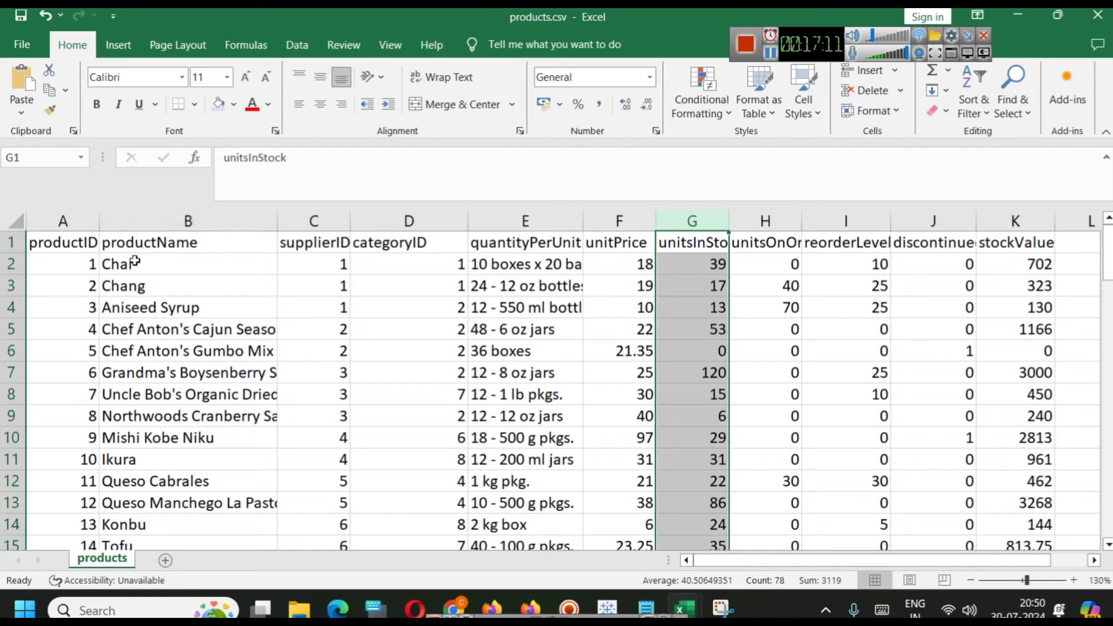
pyautogui.click(139, 284)
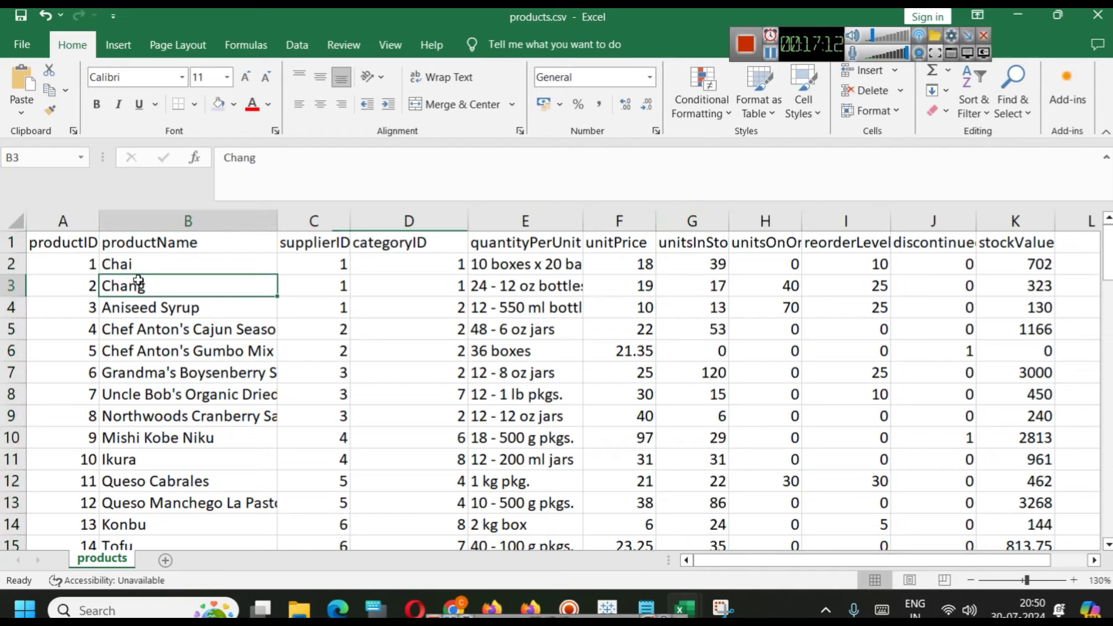
pyautogui.click(223, 311)
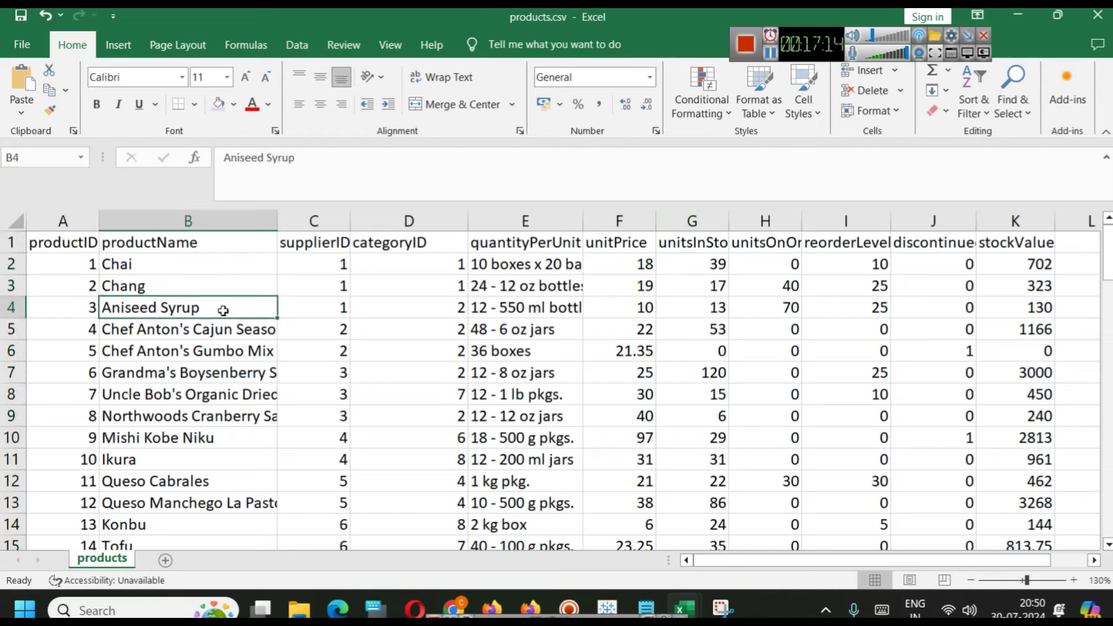
pyautogui.click(691, 308)
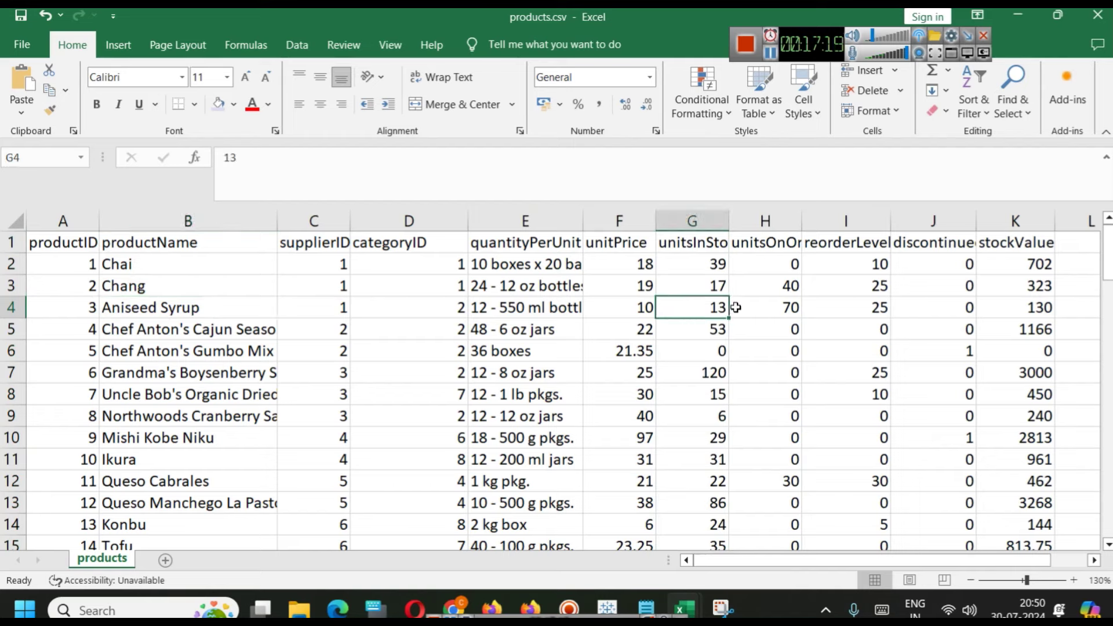
# Widen the unitsOnOrder column slightly and select its value for Aniseed Syrup
pyautogui.click(764, 307)
pyautogui.click(761, 241)
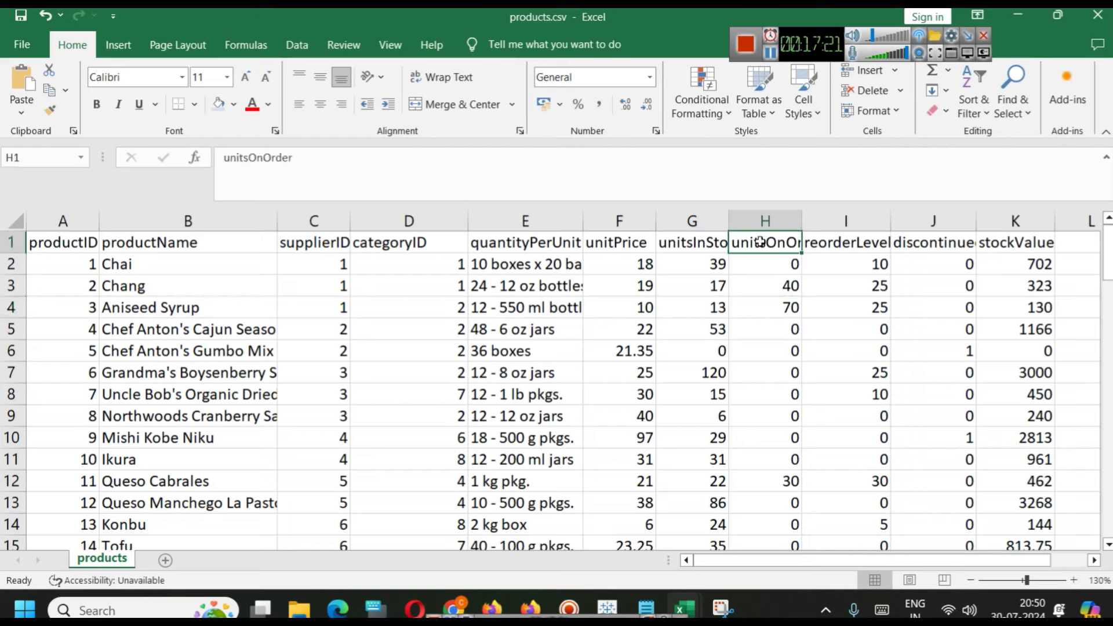
pyautogui.moveTo(802, 222); pyautogui.dragTo(815, 223)
pyautogui.click(800, 308)
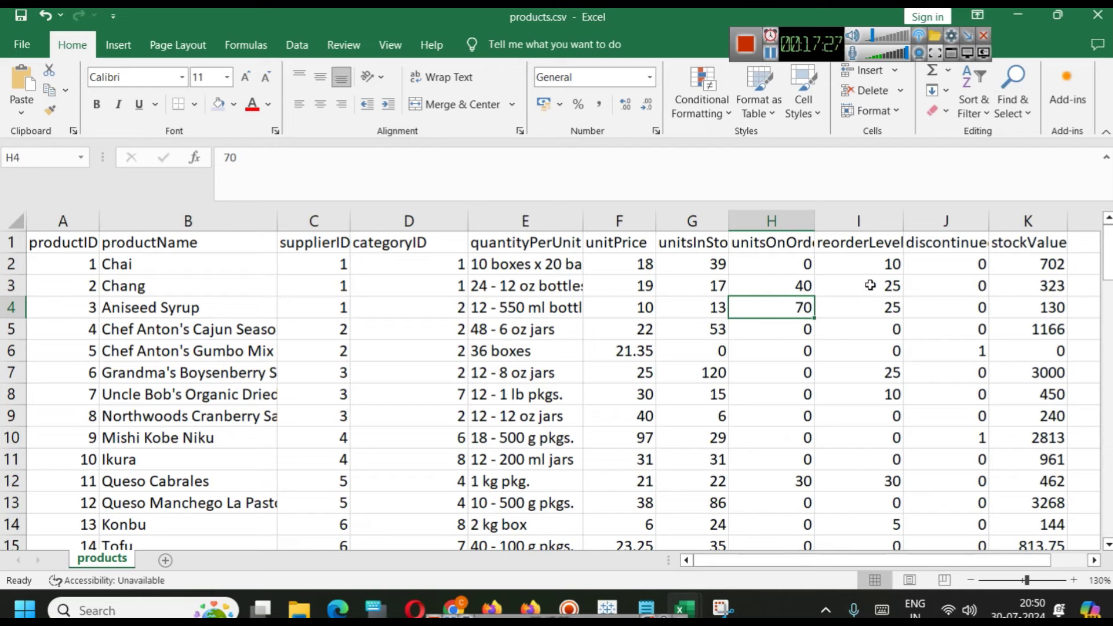
# Examine the reorderLevel and discontinued columns, checking each one's value for Aniseed Syrup
pyautogui.click(876, 249)
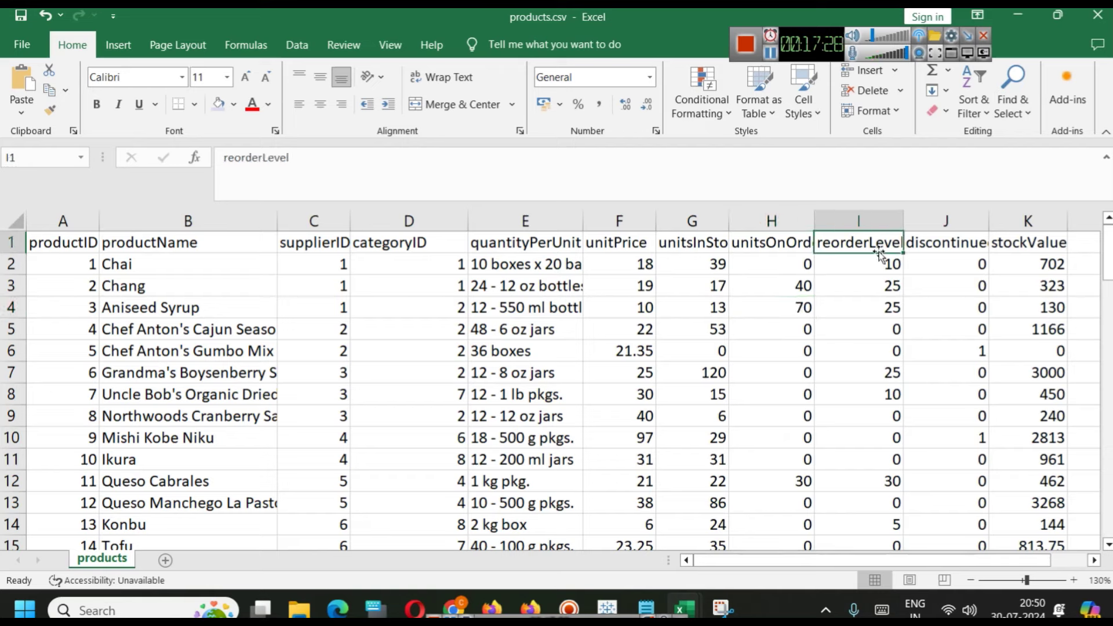
pyautogui.click(877, 309)
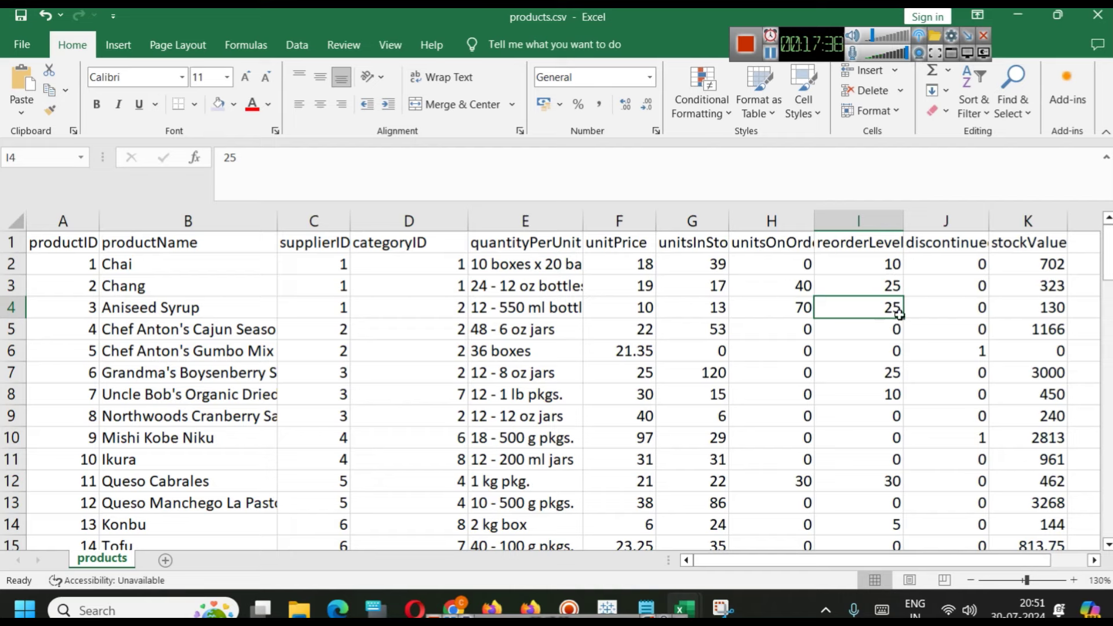
pyautogui.click(953, 218)
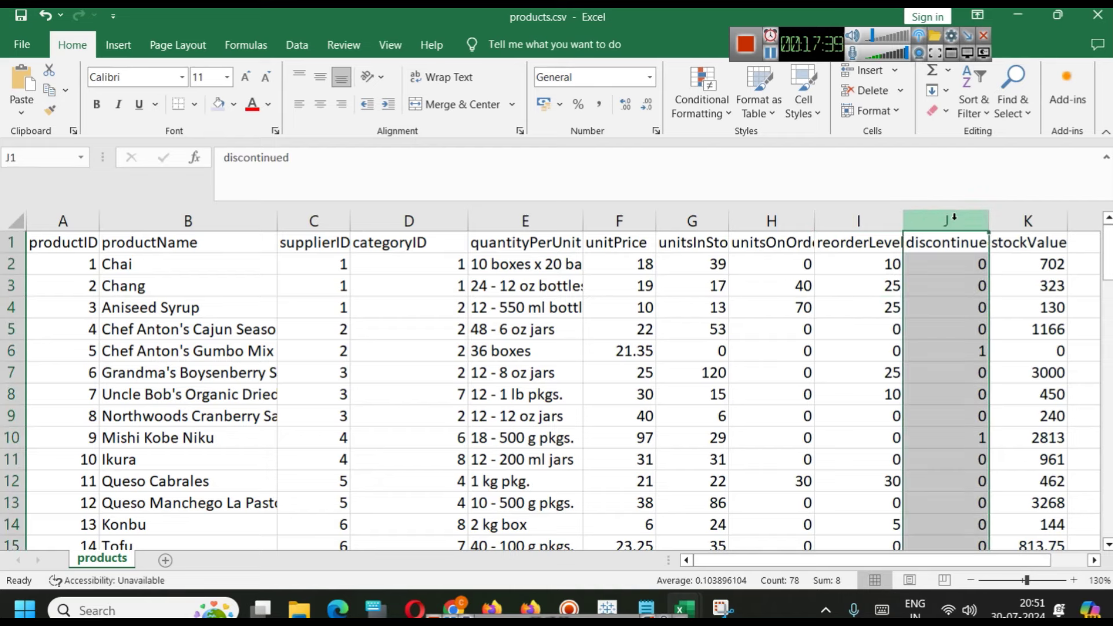
pyautogui.click(960, 334)
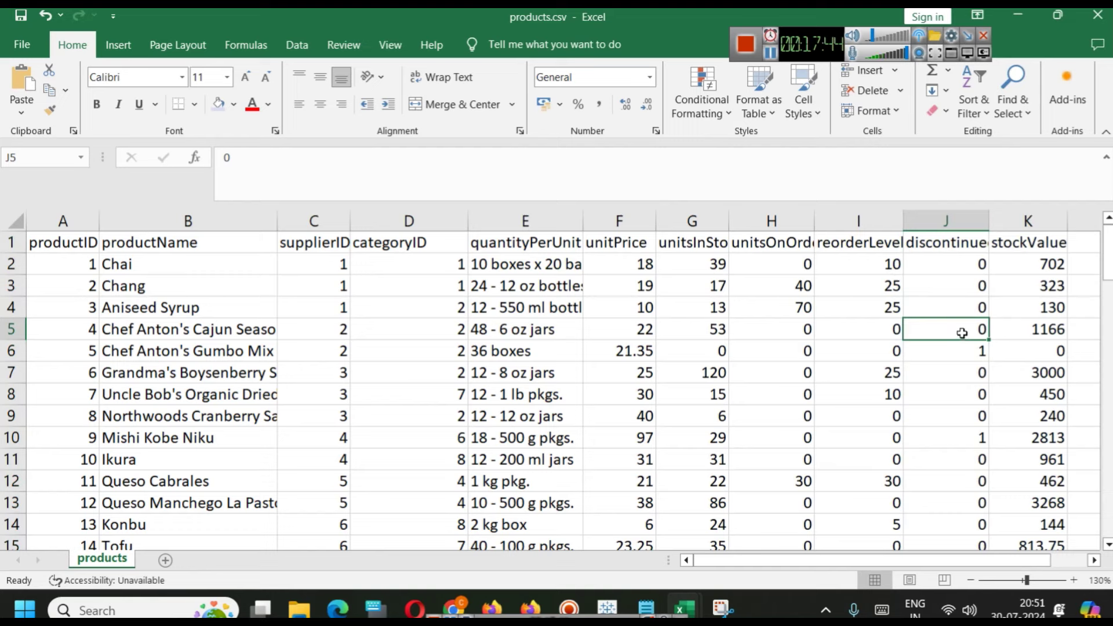
pyautogui.click(969, 309)
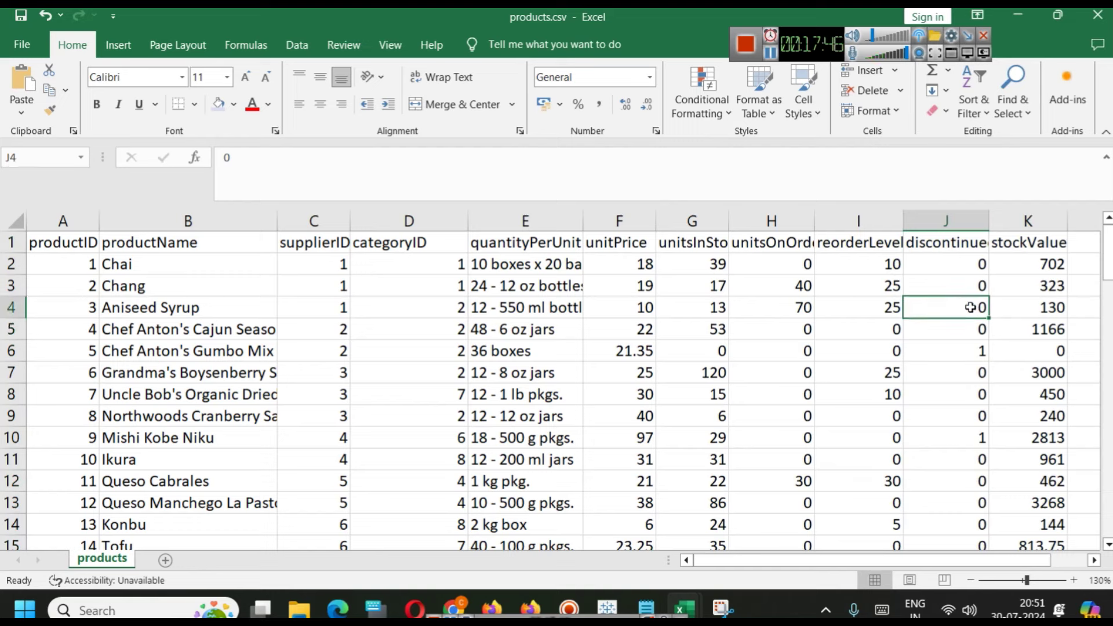
# Examine the stockValue column by selecting its header and its value for Aniseed Syrup
pyautogui.click(1035, 248)
pyautogui.click(1042, 306)
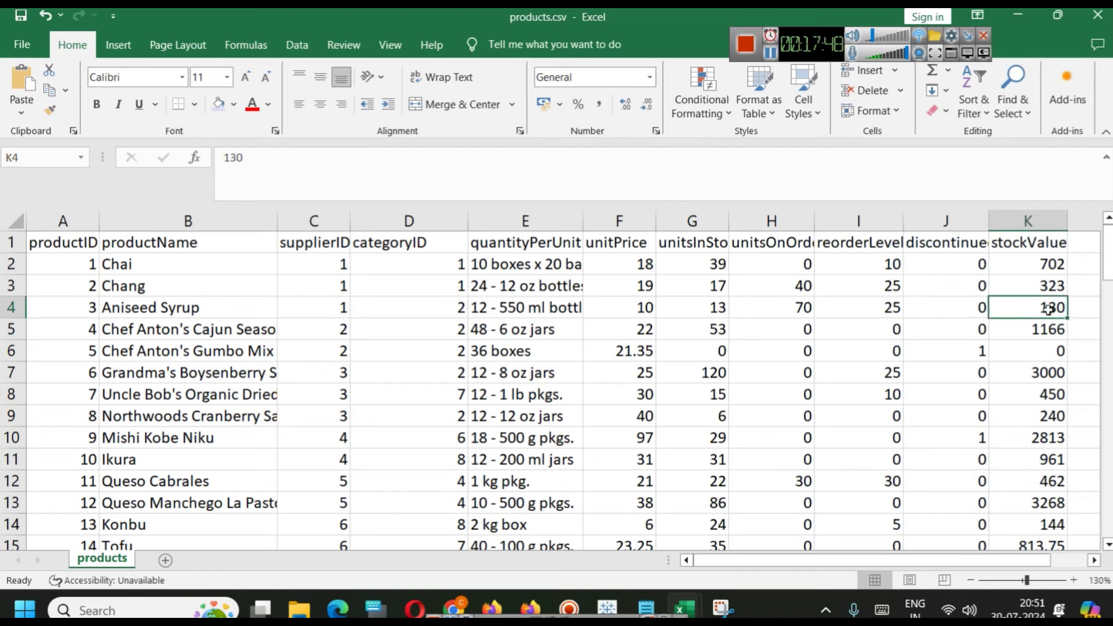
pyautogui.click(1052, 248)
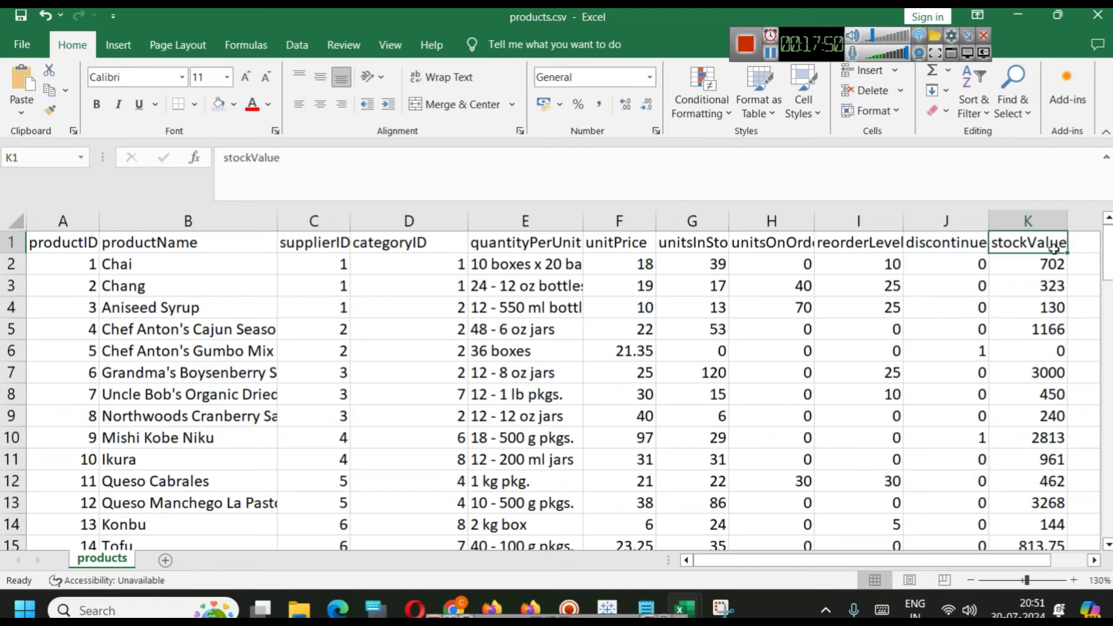
pyautogui.click(1044, 305)
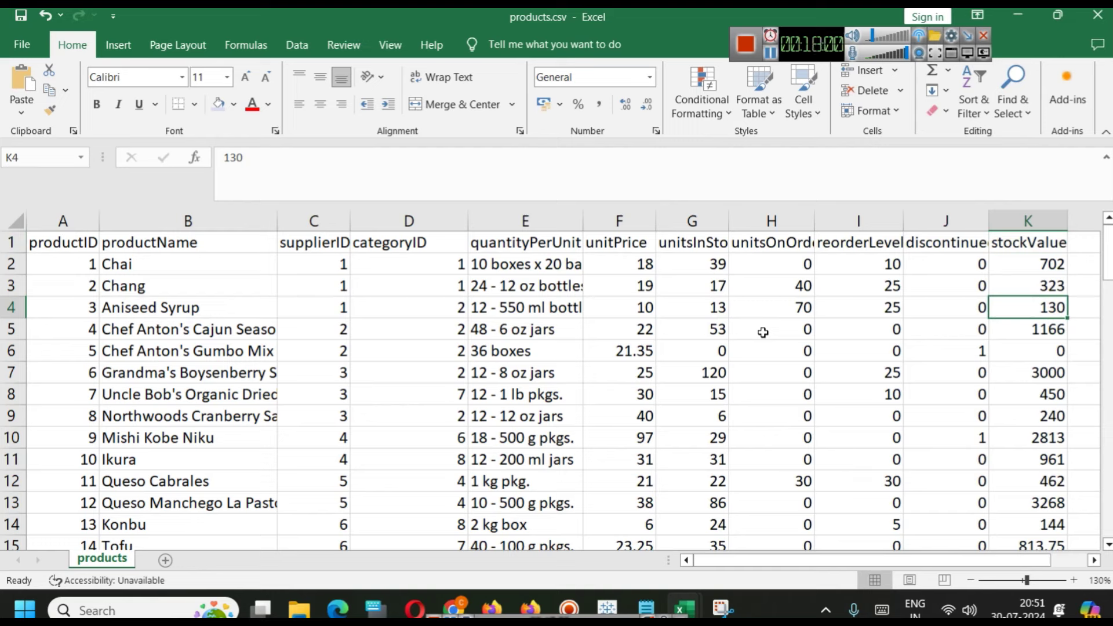
# Fill the columns from unitPrice through stockValue with the light blue theme color
pyautogui.moveTo(614, 226); pyautogui.dragTo(1029, 222)
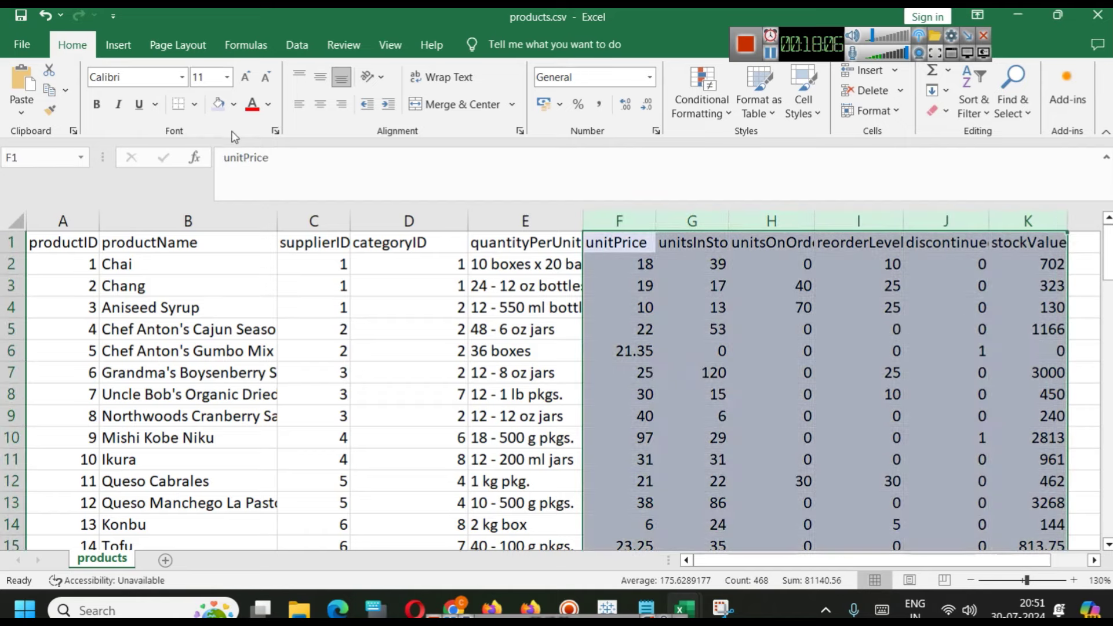
pyautogui.click(233, 104)
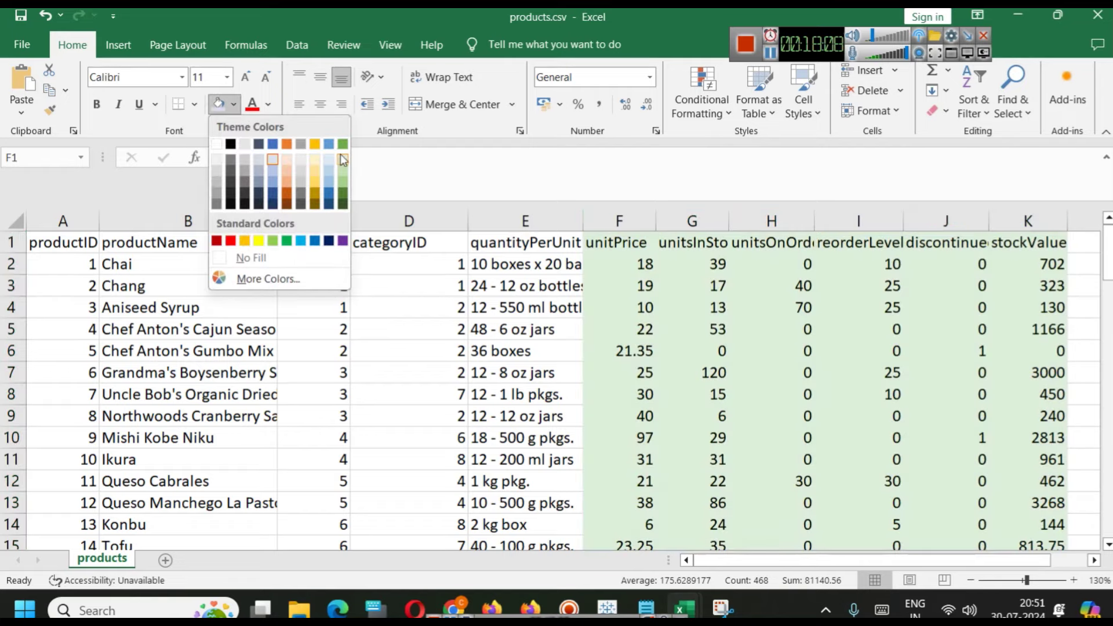
pyautogui.click(273, 159)
pyautogui.click(804, 417)
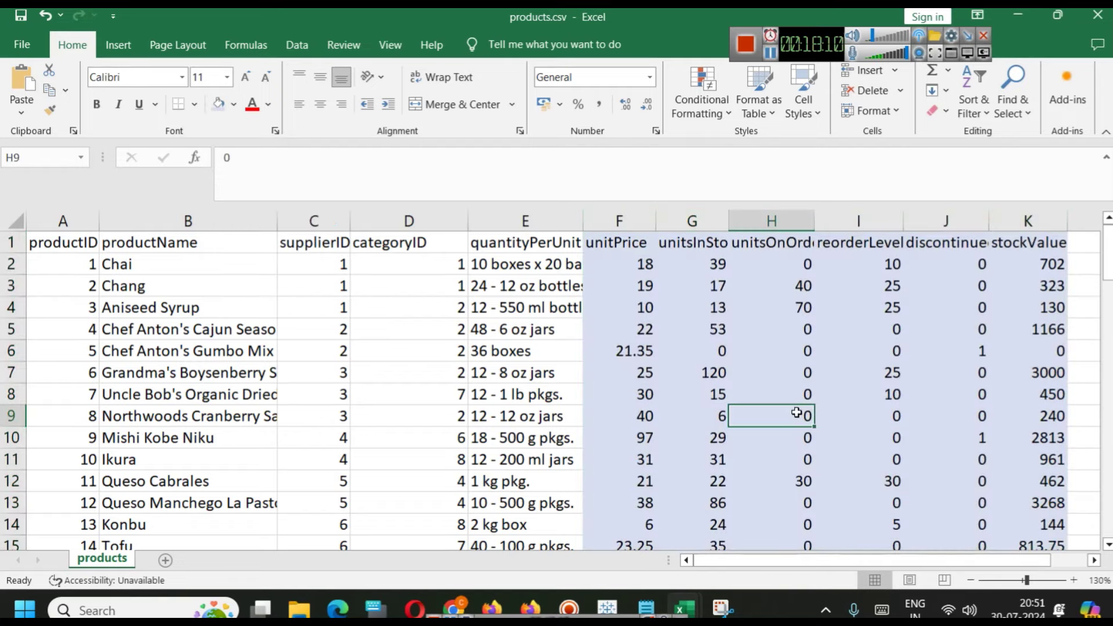
# Fill cell H9 with green, and undo both this fill and the light blue column fill
pyautogui.click(234, 105)
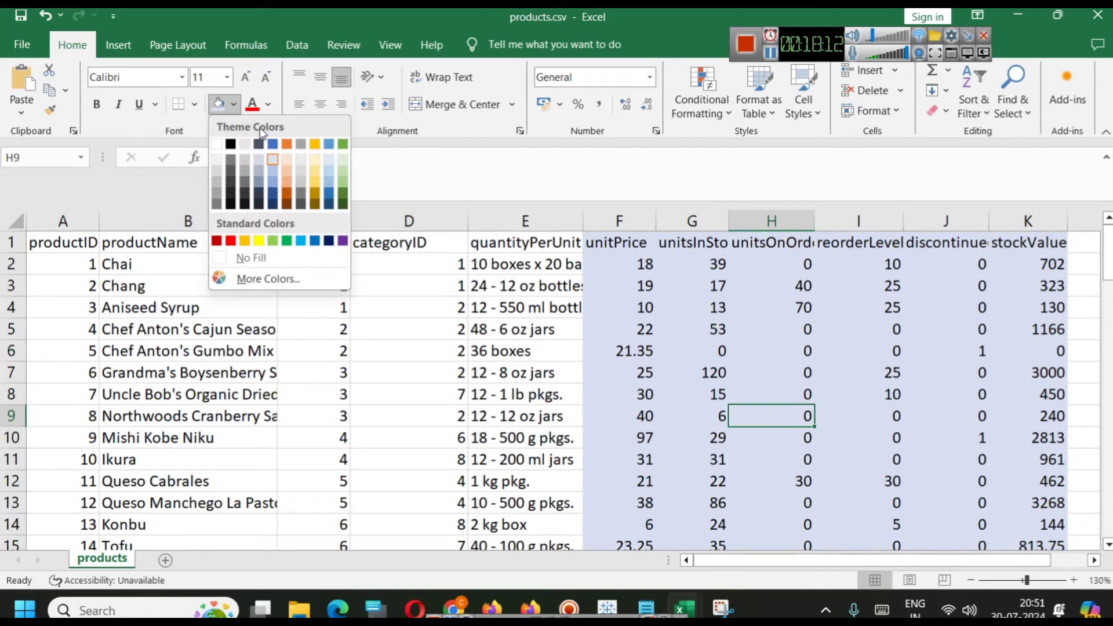
pyautogui.click(342, 144)
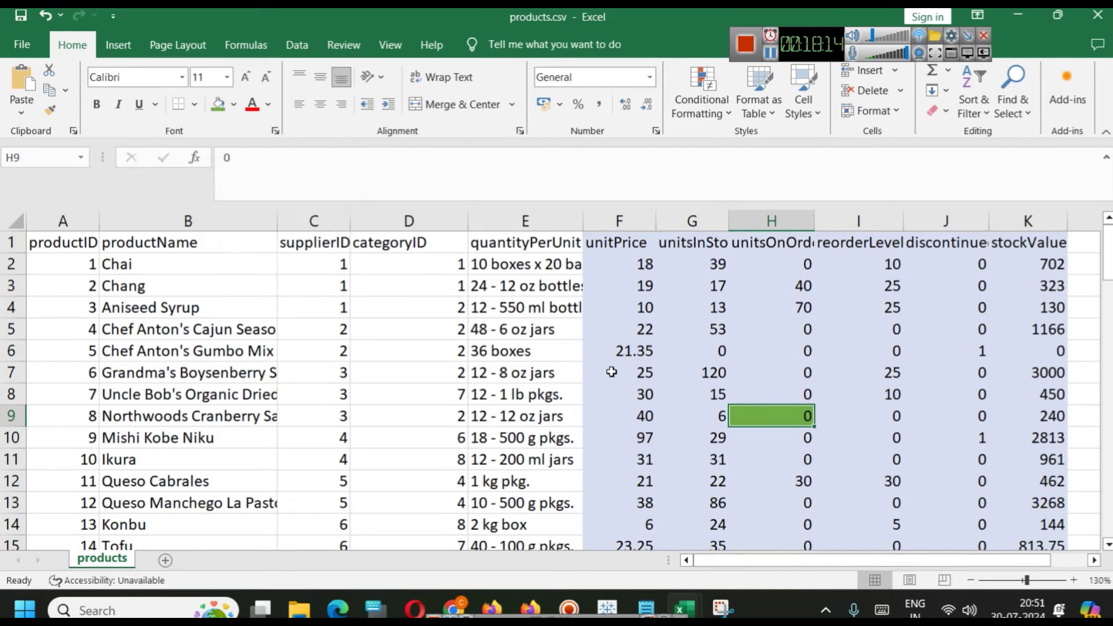
pyautogui.hotkey('ctrl', 'z')
pyautogui.hotkey('ctrl', 'z')
pyautogui.click(1010, 374)
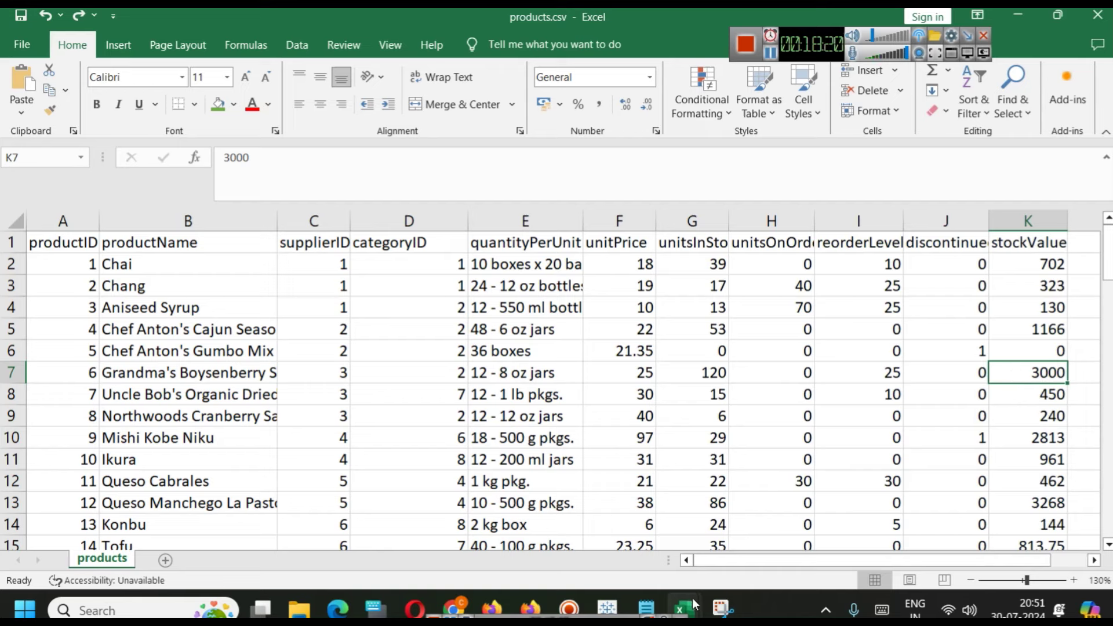
# Return to the northwind-dataset folder and open categories.csv in Excel
pyautogui.moveTo(694, 605)
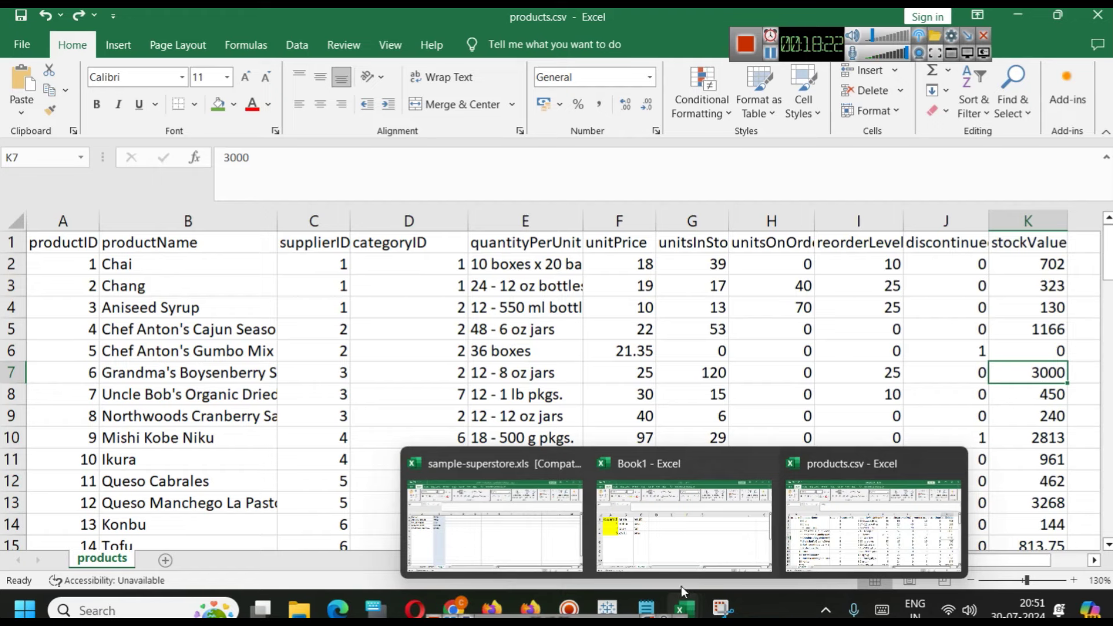
pyautogui.moveTo(308, 607)
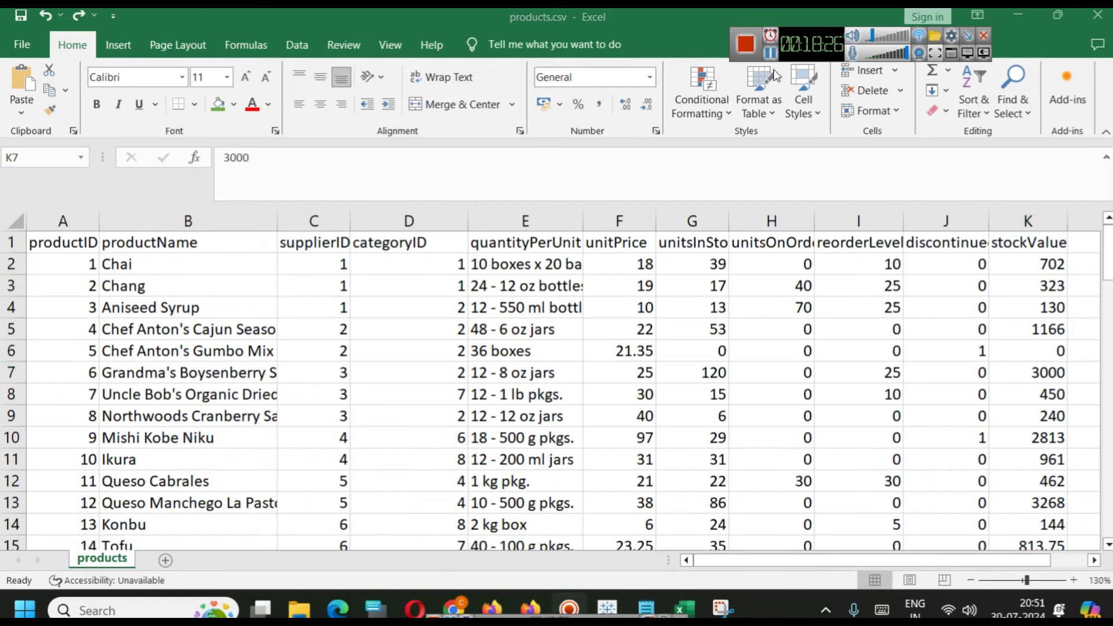
pyautogui.hotkey('alt', 'Tab')
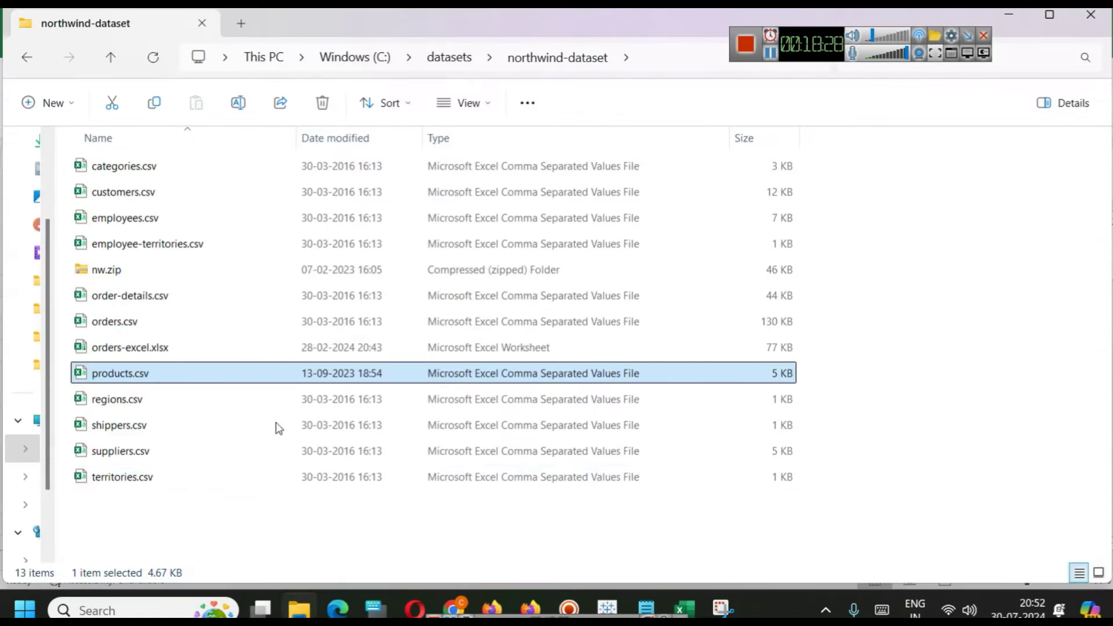
pyautogui.click(167, 167)
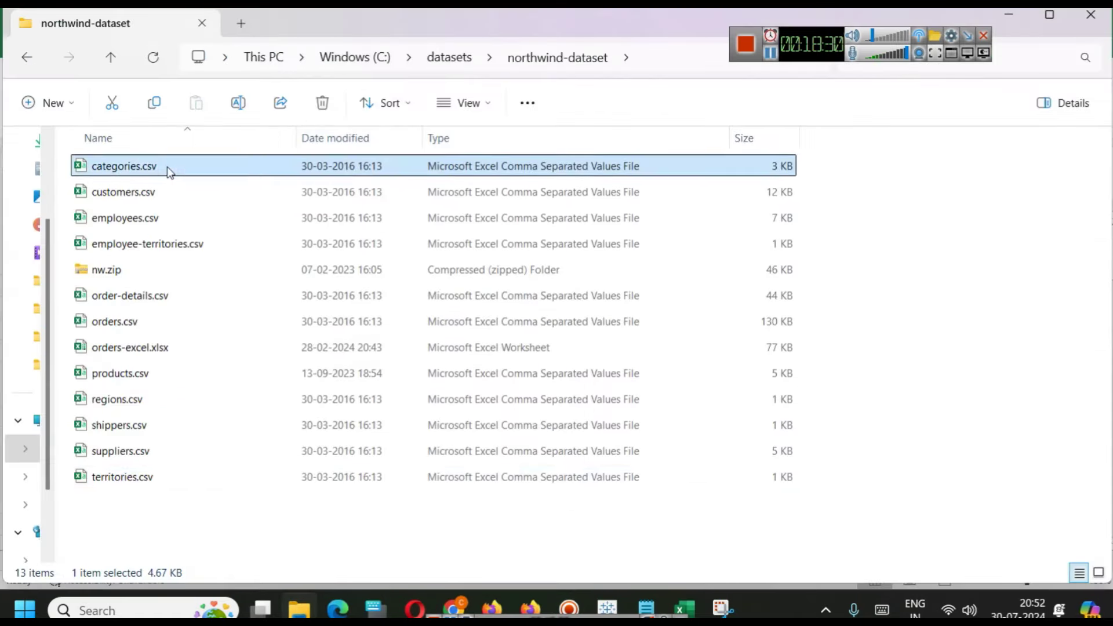
pyautogui.hotkey('alt', 'Tab')
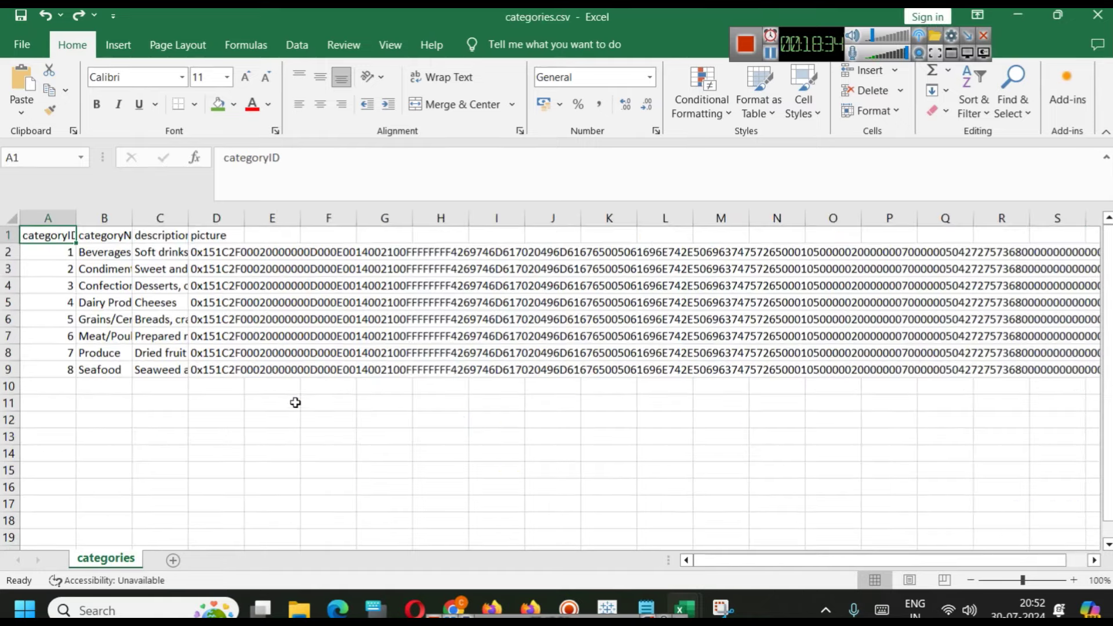
# Widen the description, categoryName and categoryID columns of the categories sheet
pyautogui.keyDown('ctrl'); pyautogui.scroll(3, 294, 413); pyautogui.keyUp('ctrl')
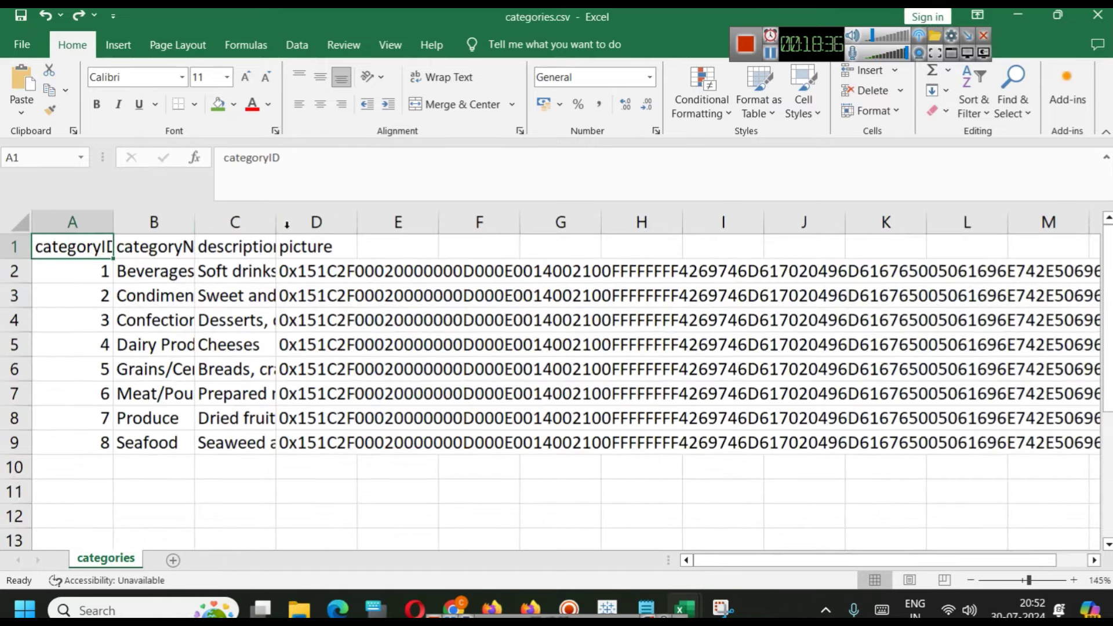
pyautogui.moveTo(276, 221); pyautogui.dragTo(405, 219)
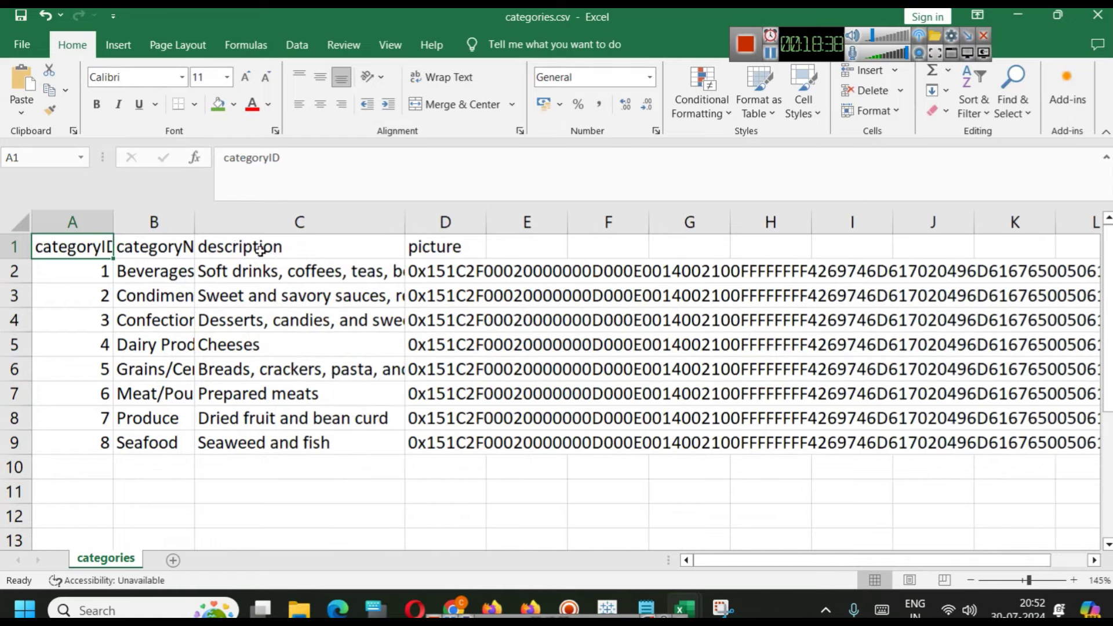
pyautogui.moveTo(196, 215); pyautogui.dragTo(259, 225)
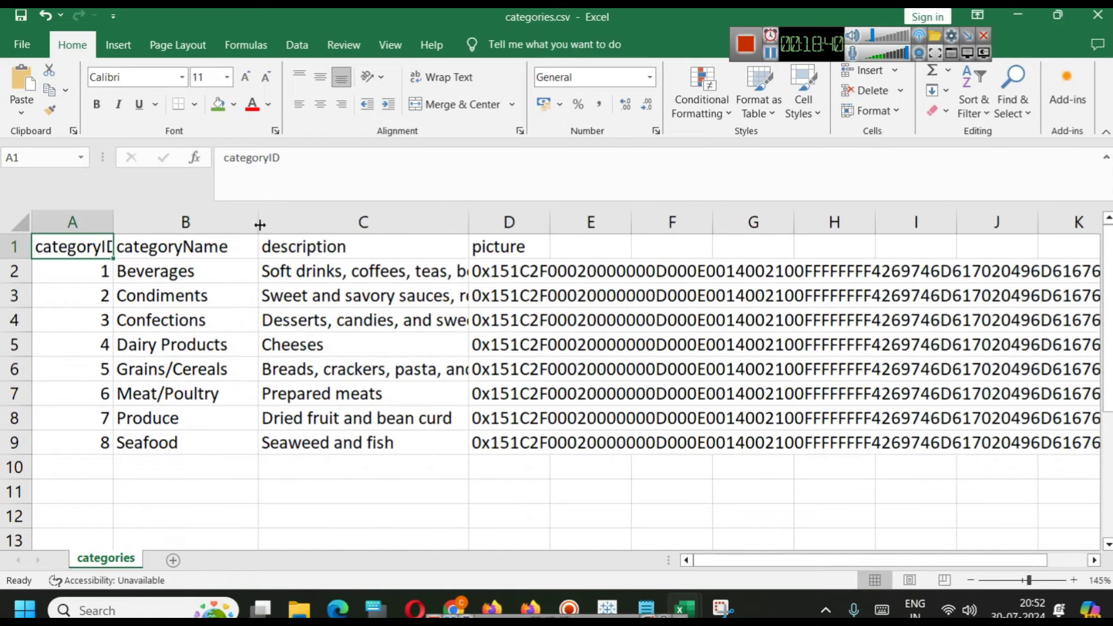
pyautogui.moveTo(114, 222); pyautogui.dragTo(159, 221)
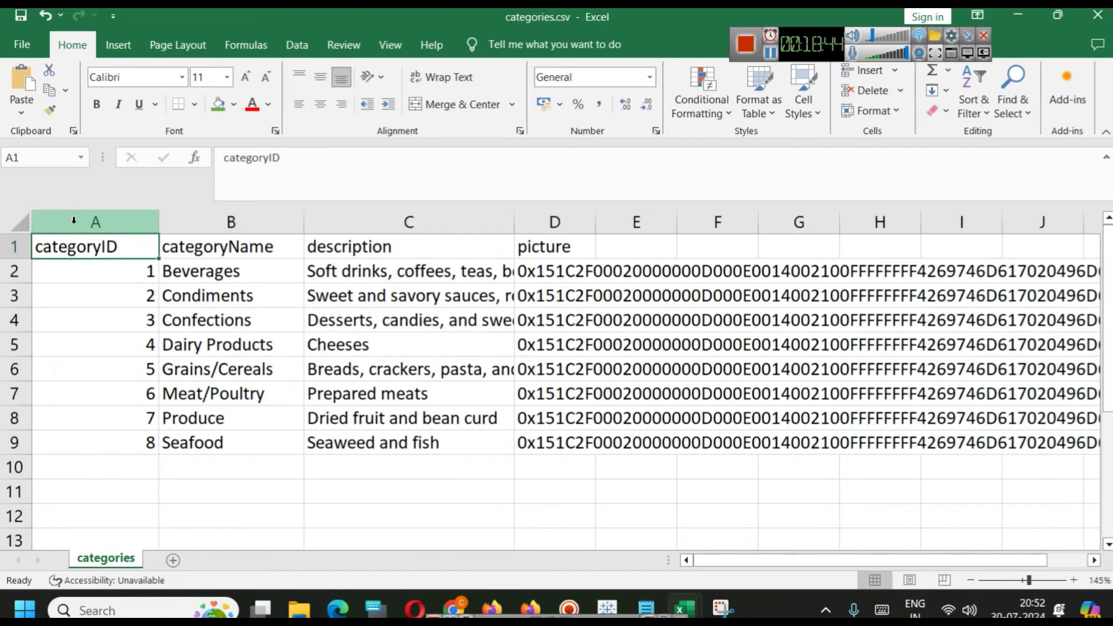
# Select the categoryID column in categories.csv, and reduce the products.csv window to view both files before returning to categories.csv
pyautogui.click(73, 226)
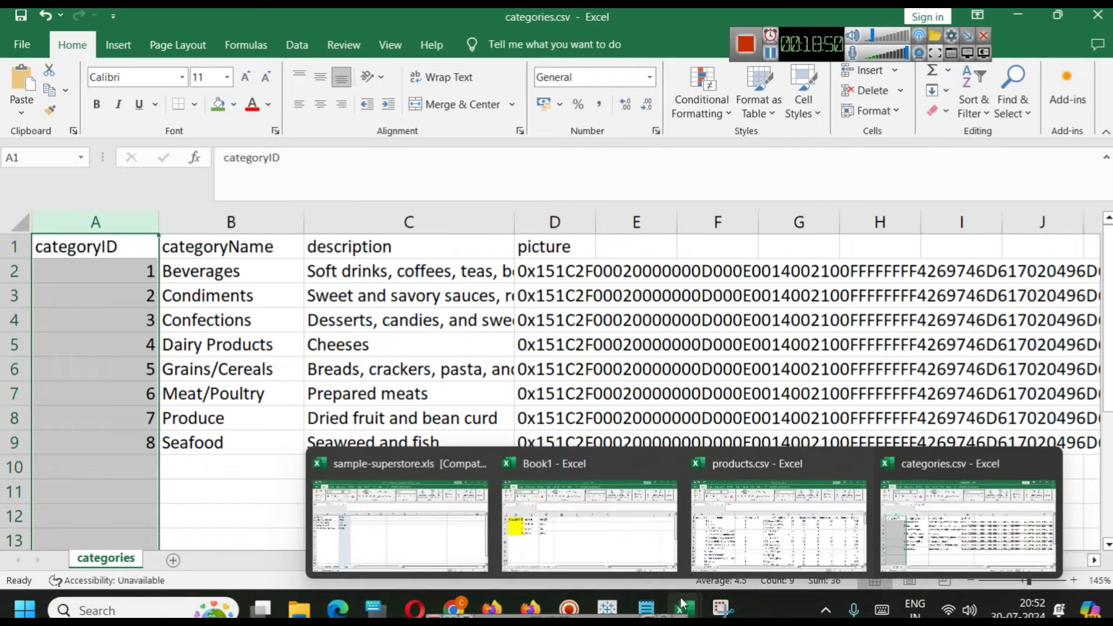
pyautogui.click(754, 521)
pyautogui.click(1057, 16)
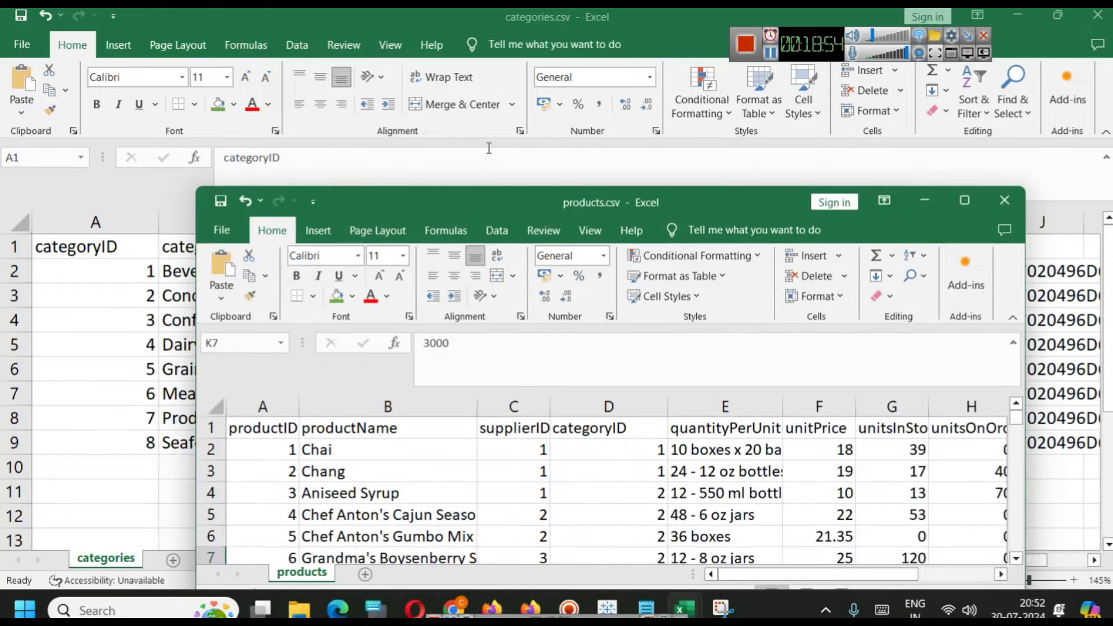
pyautogui.click(512, 163)
pyautogui.hotkey('ctrl', 'space')
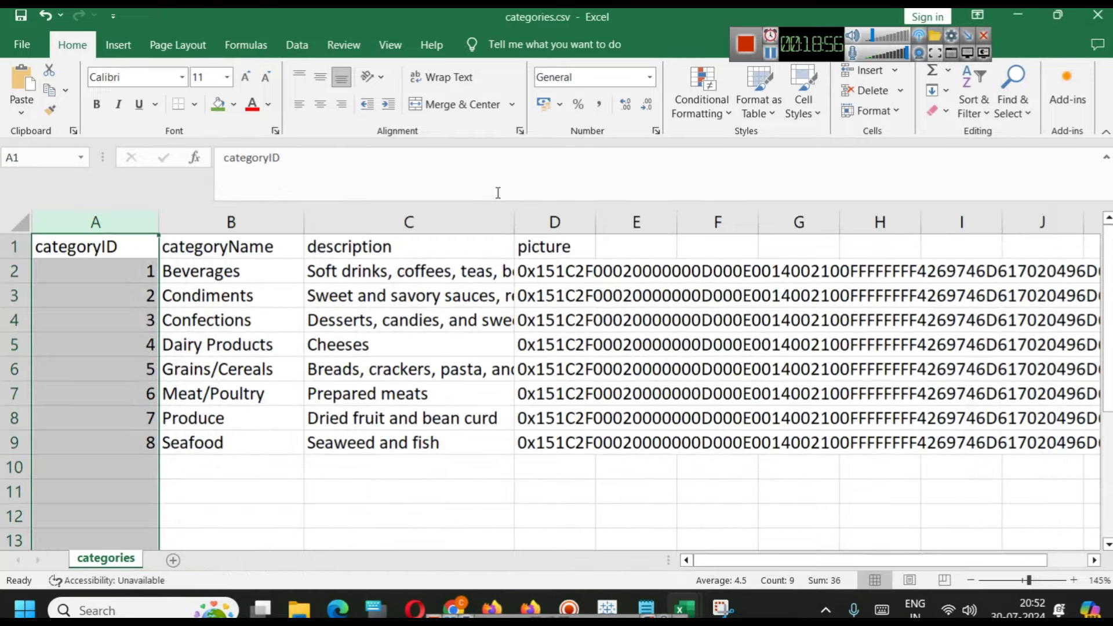
# Switch to products.csv, make its window taller, select its categoryID column, and place the window beside the categoryID column of categories.csv
pyautogui.moveTo(684, 608)
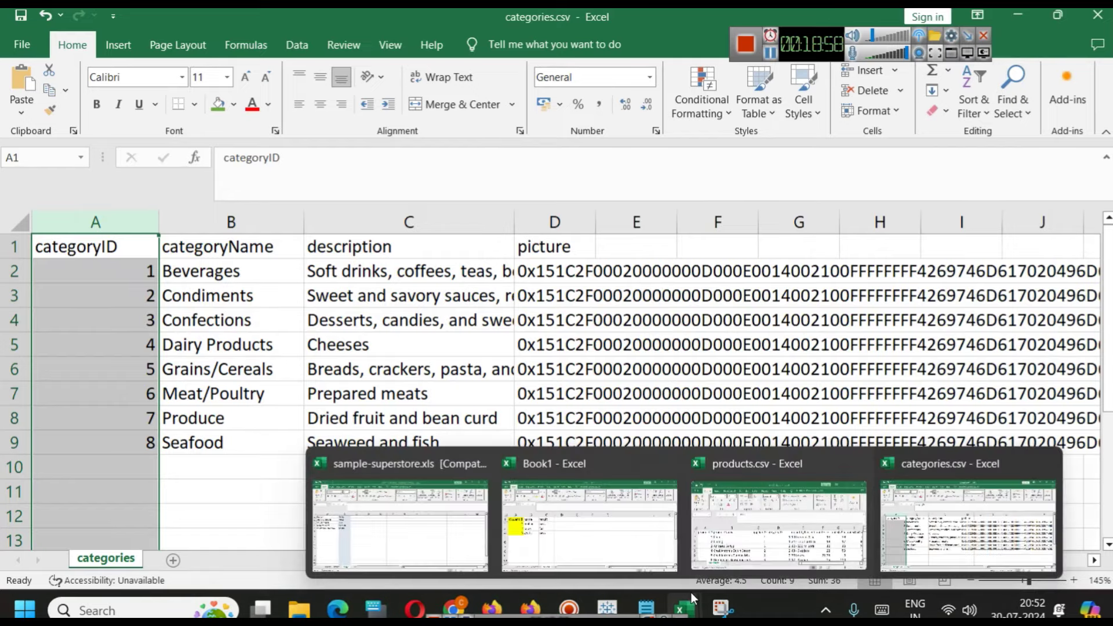
pyautogui.click(726, 519)
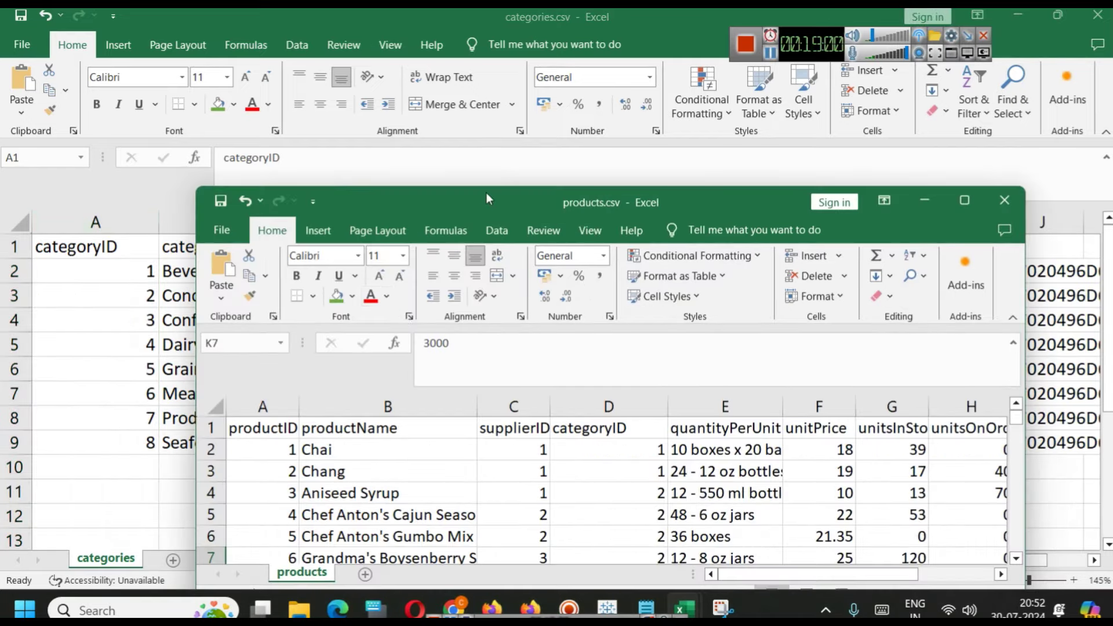
pyautogui.moveTo(487, 200); pyautogui.dragTo(470, 79)
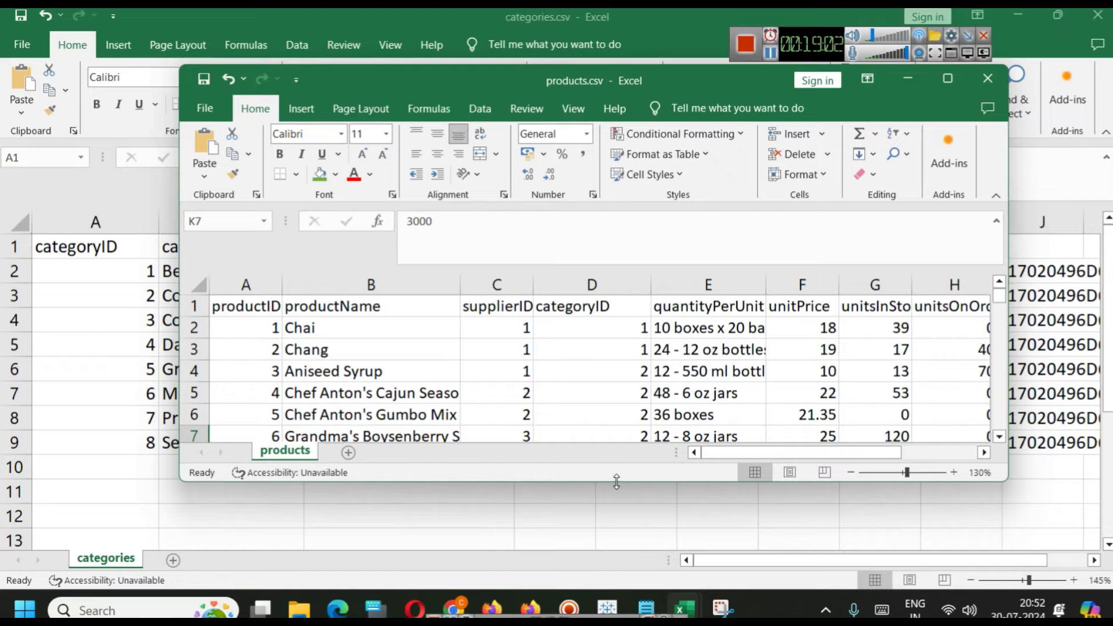
pyautogui.moveTo(616, 482); pyautogui.dragTo(616, 567)
pyautogui.click(613, 283)
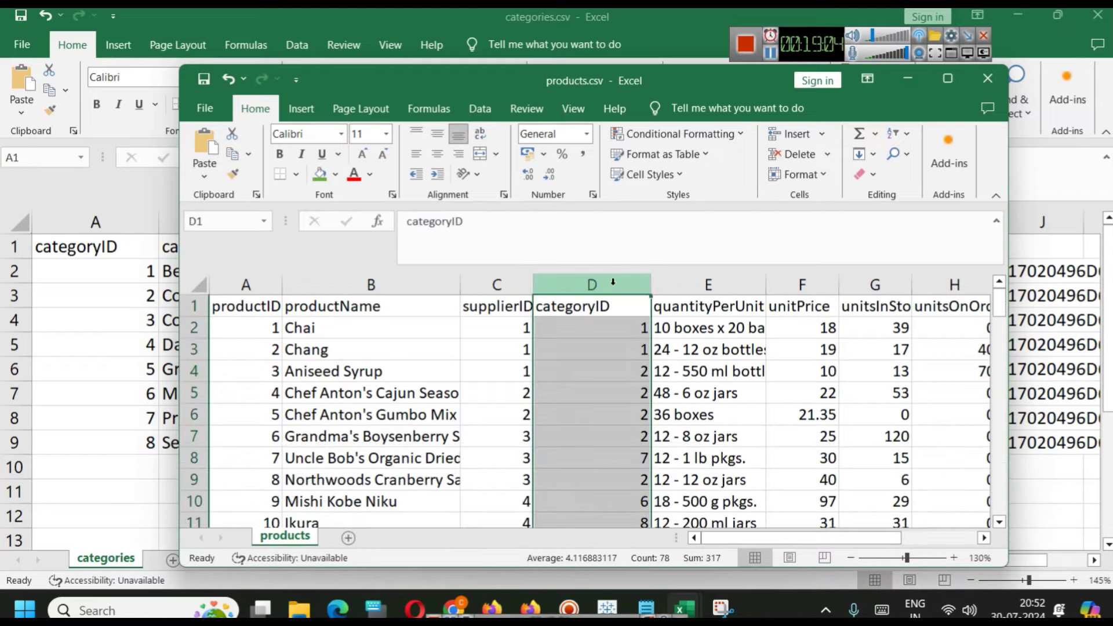
pyautogui.moveTo(492, 80); pyautogui.dragTo(663, 58)
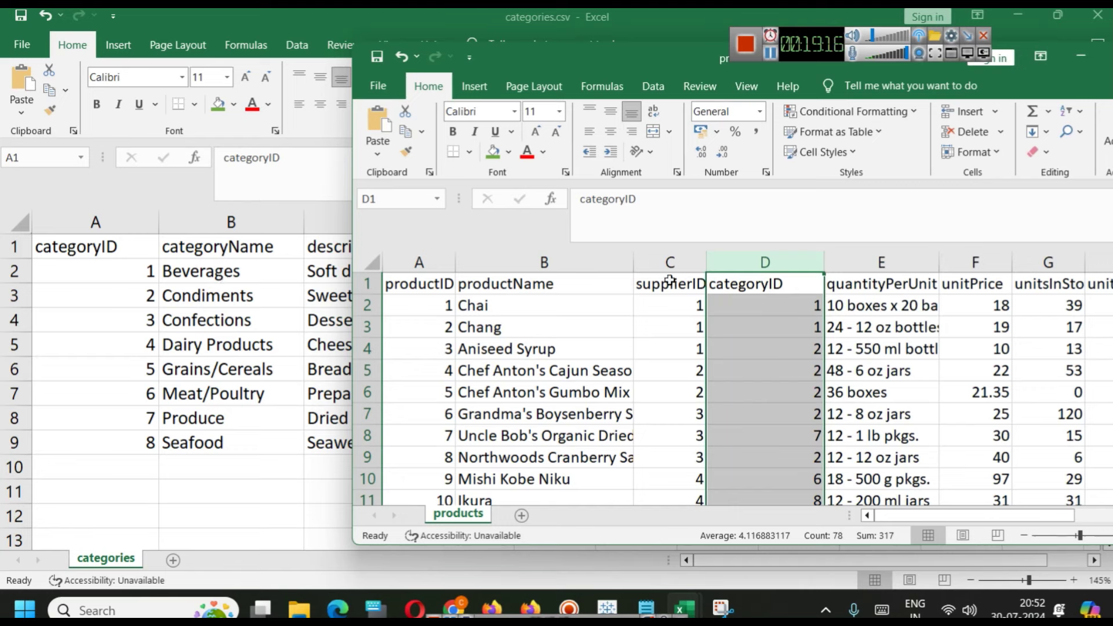
# Select the supplierID column in products.csv and look through its rows
pyautogui.click(659, 255)
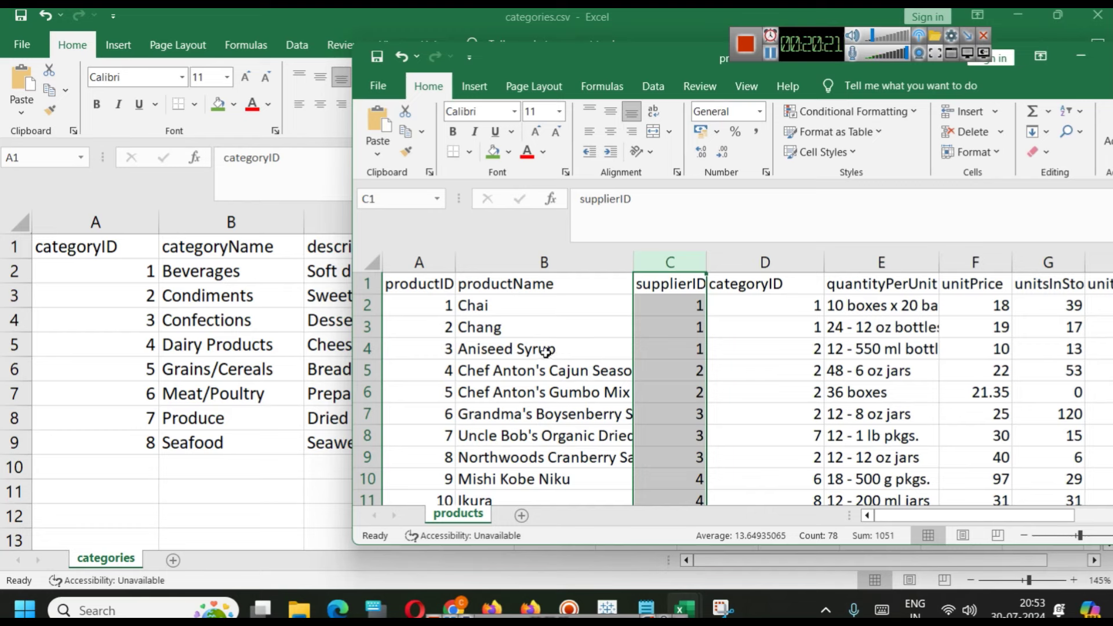
pyautogui.scroll(-3, 670, 369)
pyautogui.scroll(3, 671, 370)
# Open suppliers.csv from the northwind-dataset folder and maximize its window
pyautogui.click(293, 609)
pyautogui.doubleClick(124, 452)
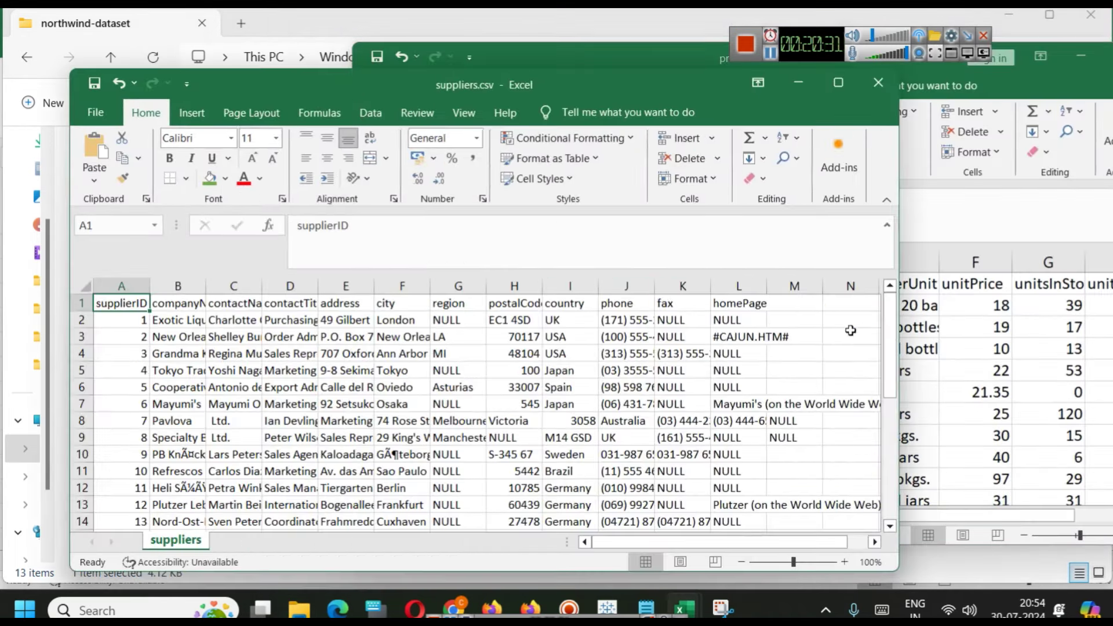
pyautogui.keyDown('ctrl'); pyautogui.scroll(7, 607, 324); pyautogui.keyUp('ctrl')
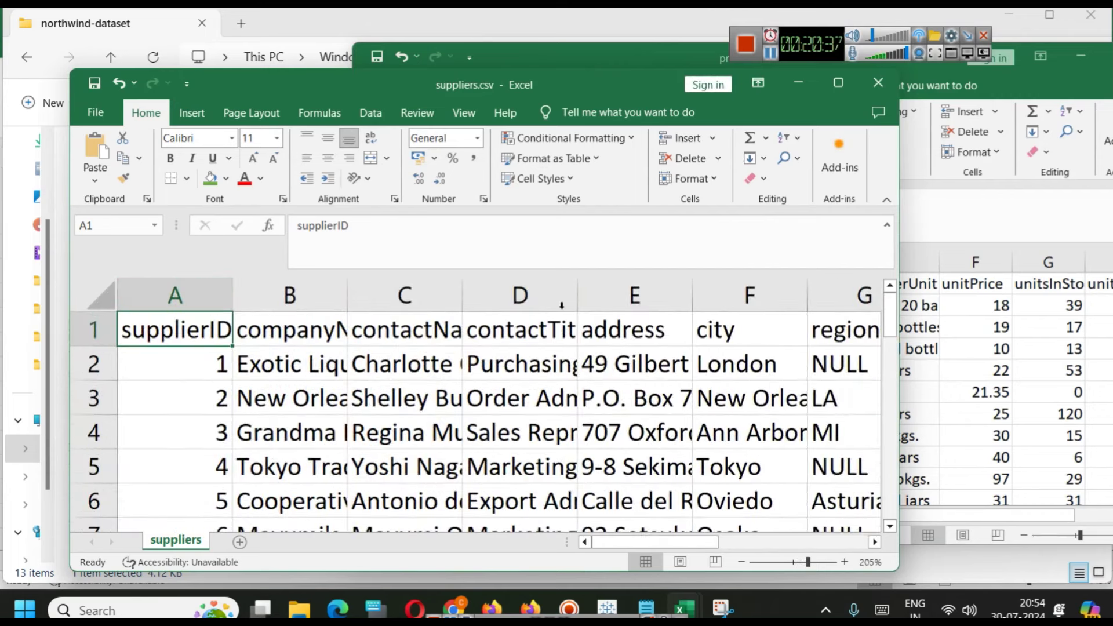
pyautogui.moveTo(610, 88); pyautogui.dragTo(948, 67)
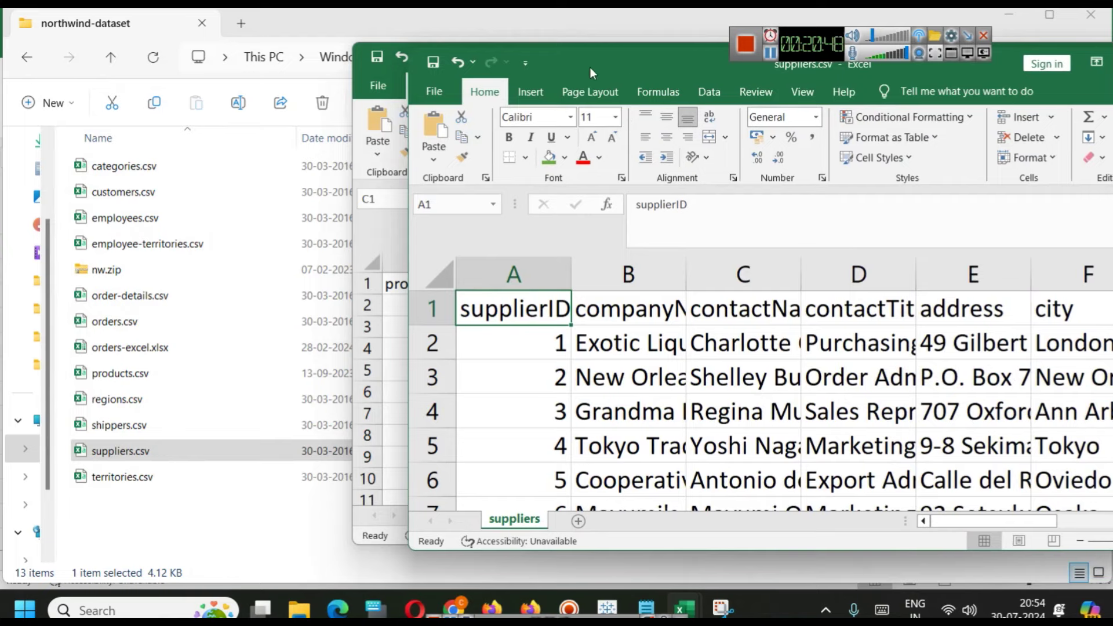
pyautogui.moveTo(590, 67); pyautogui.dragTo(401, 27)
pyautogui.click(989, 21)
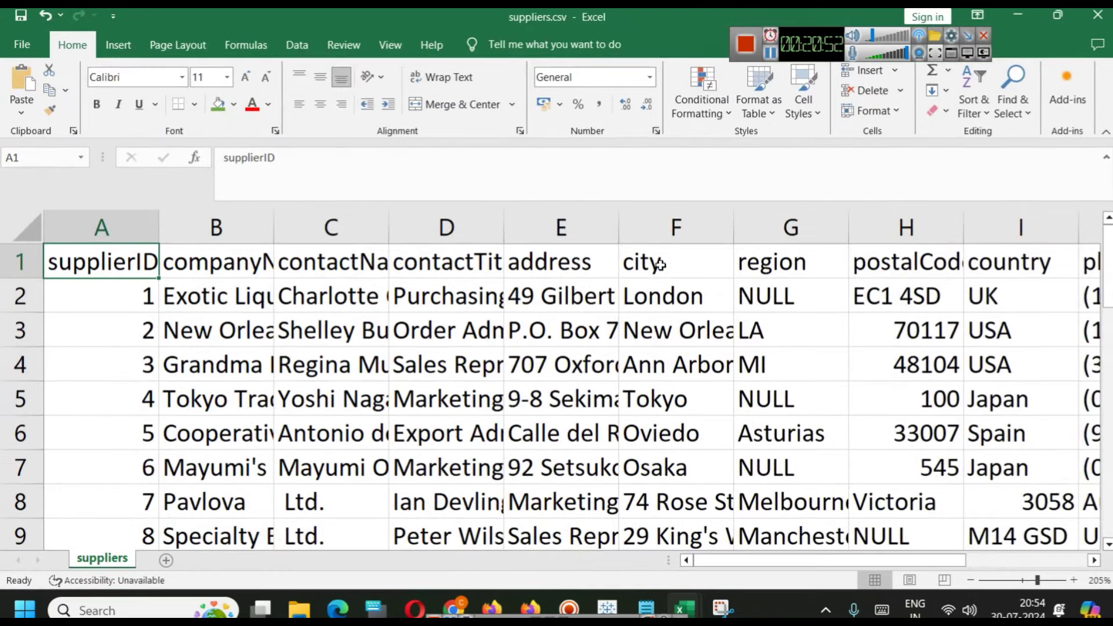
# Examine the supplier records in suppliers.csv, checking individual company name, city and region entries
pyautogui.click(664, 283)
pyautogui.click(284, 299)
pyautogui.click(243, 292)
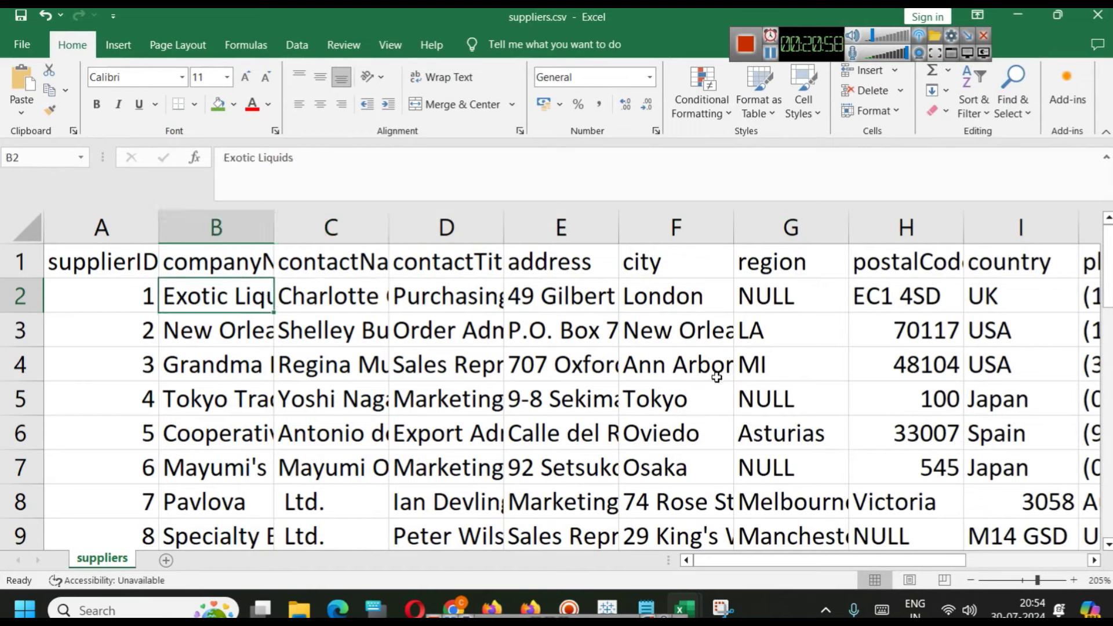
pyautogui.click(794, 441)
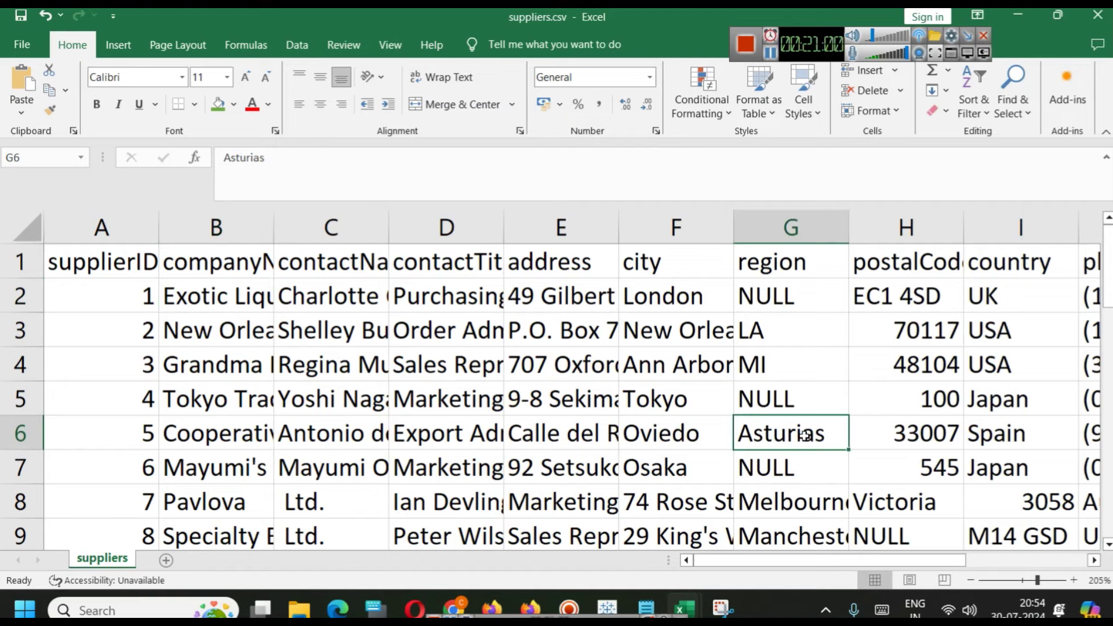
pyautogui.scroll(-2, 811, 400)
pyautogui.click(795, 329)
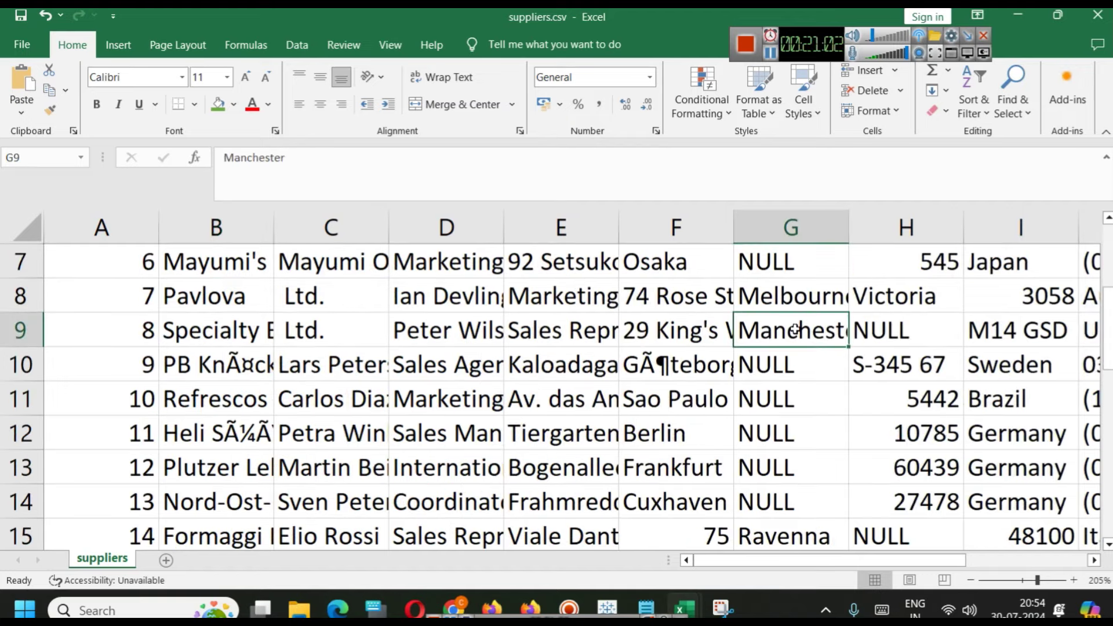
pyautogui.scroll(2, 586, 354)
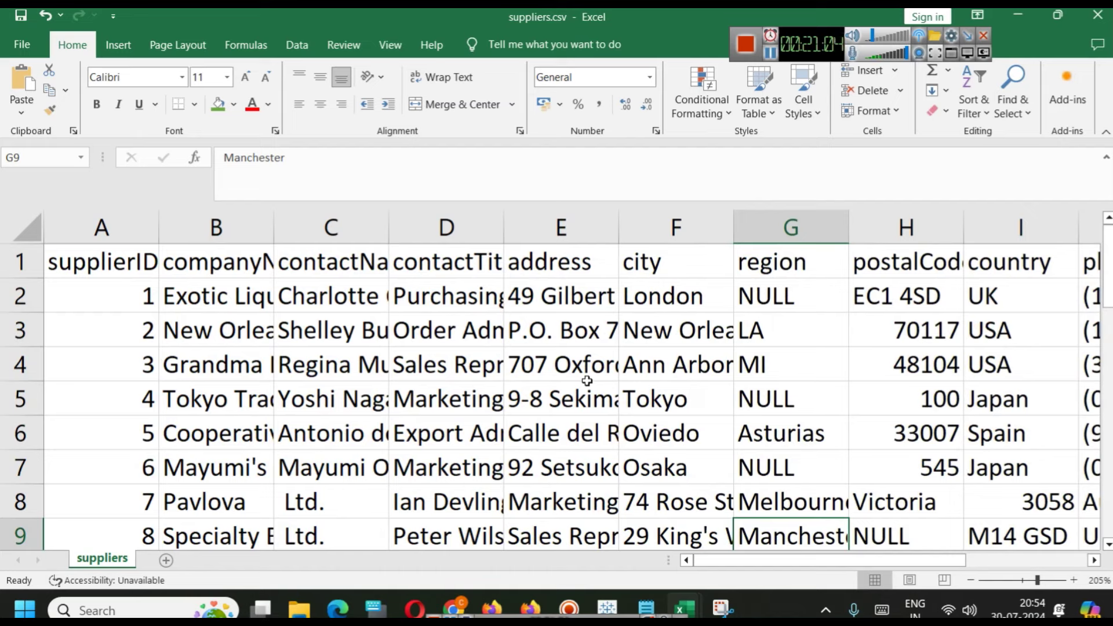